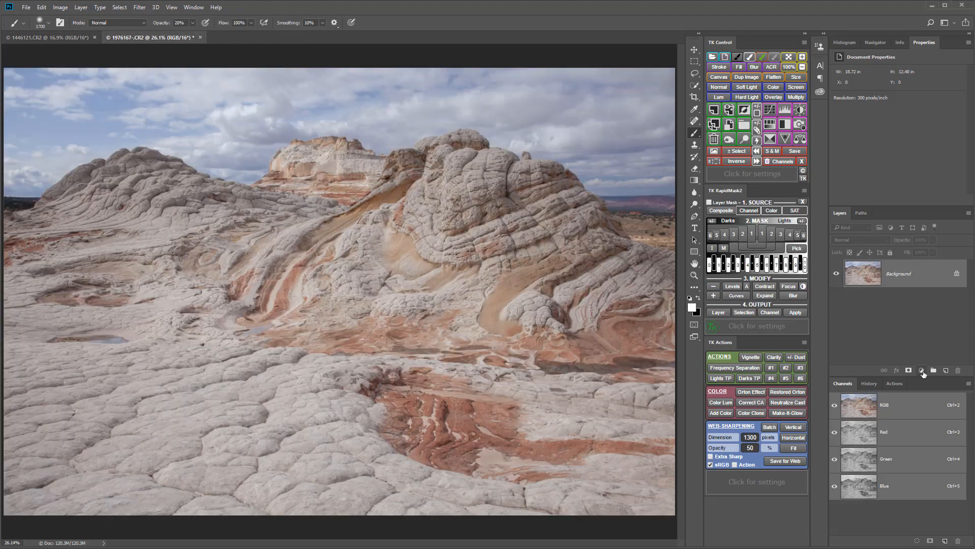
Step: Add an Exposure adjustment layer with exposure -1.32, offset -0.0184 and gamma 0.98 to darken the rock landscape, and hide that layer
click(921, 370)
click(942, 447)
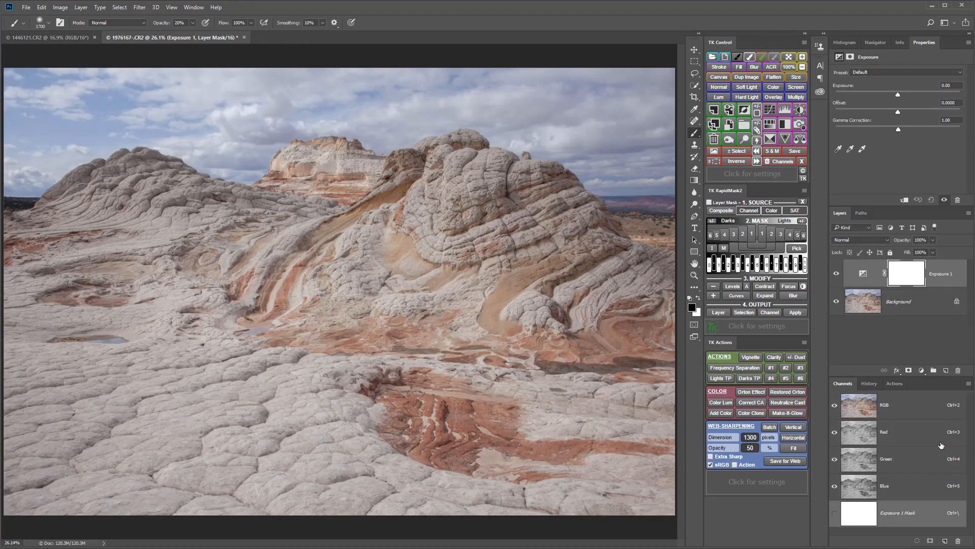
mouse_move(898, 95)
mouse_down()
mouse_move(887, 97)
mouse_move(900, 128)
mouse_move(896, 112)
mouse_up()
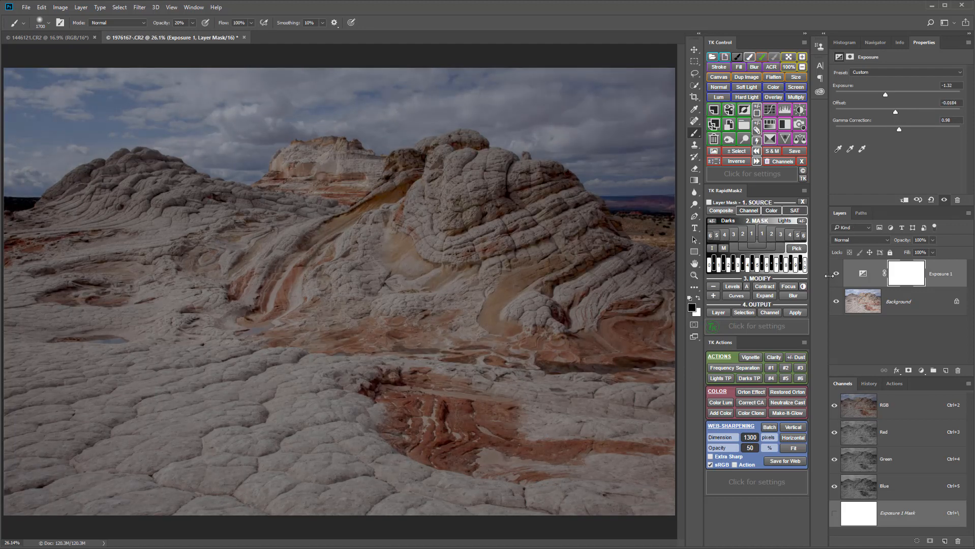
click(835, 275)
Step: Add a Curves adjustment layer to the rock landscape and pull the middle of the RGB curve down to darken the image
click(921, 370)
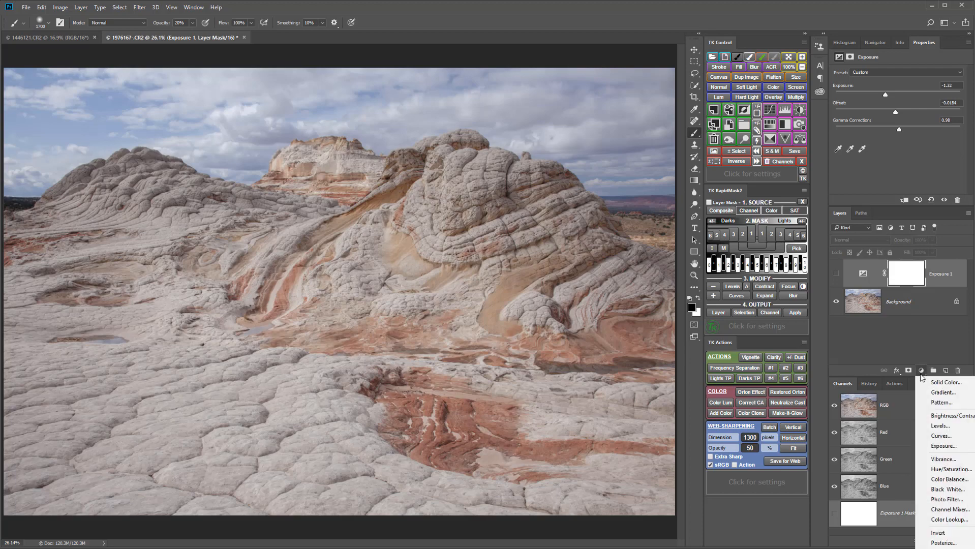
click(937, 436)
drag(906, 143, 906, 163)
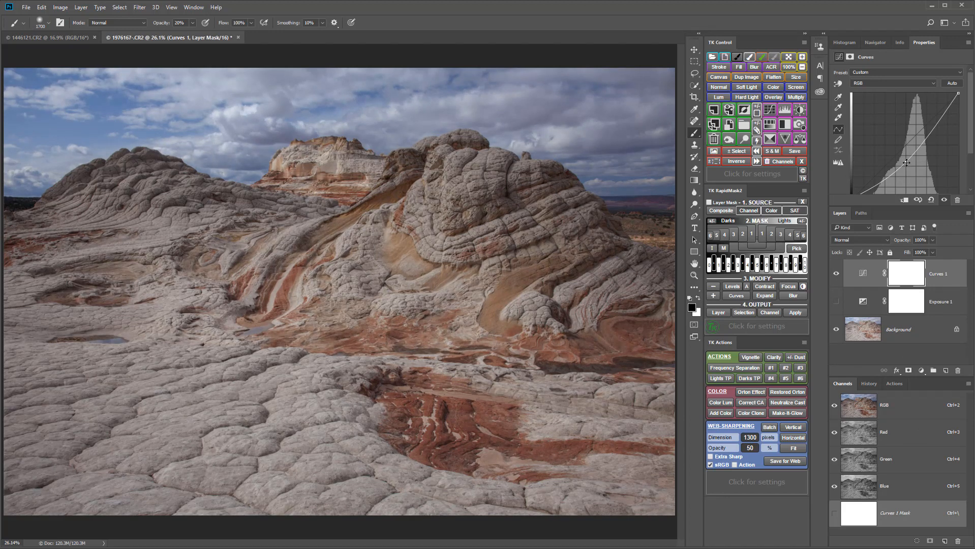
Step: In the 1446121.CR2 document, add a new layer filled with black at 49% opacity
click(73, 37)
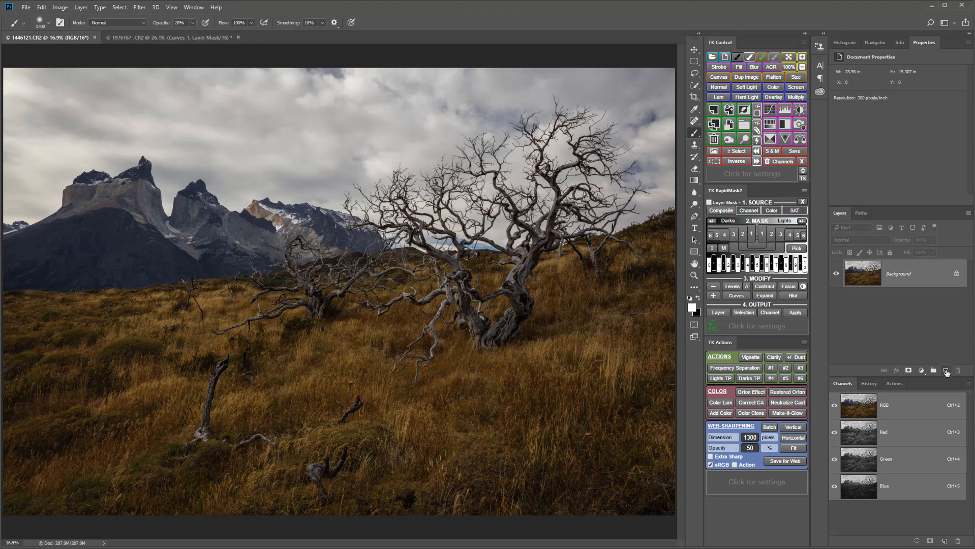
click(715, 111)
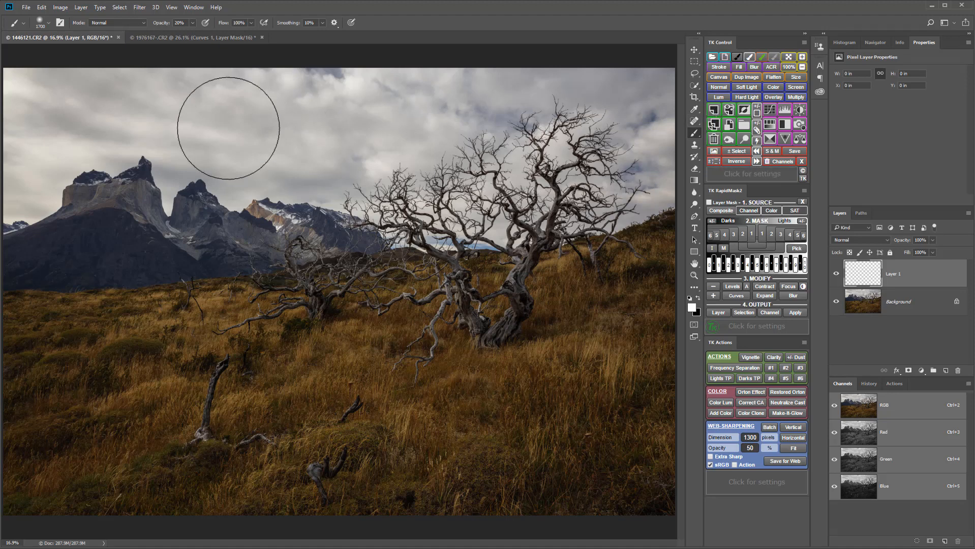
click(42, 7)
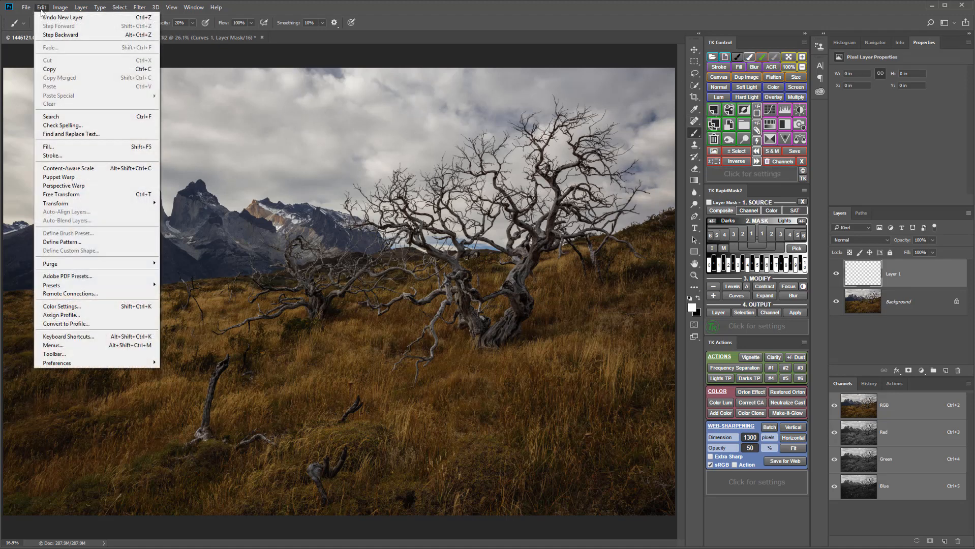
click(740, 68)
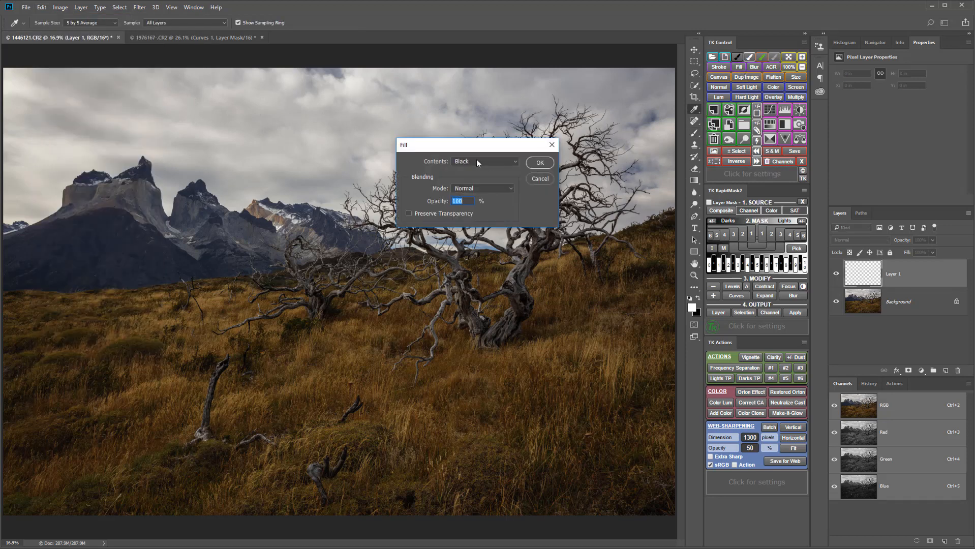
click(540, 162)
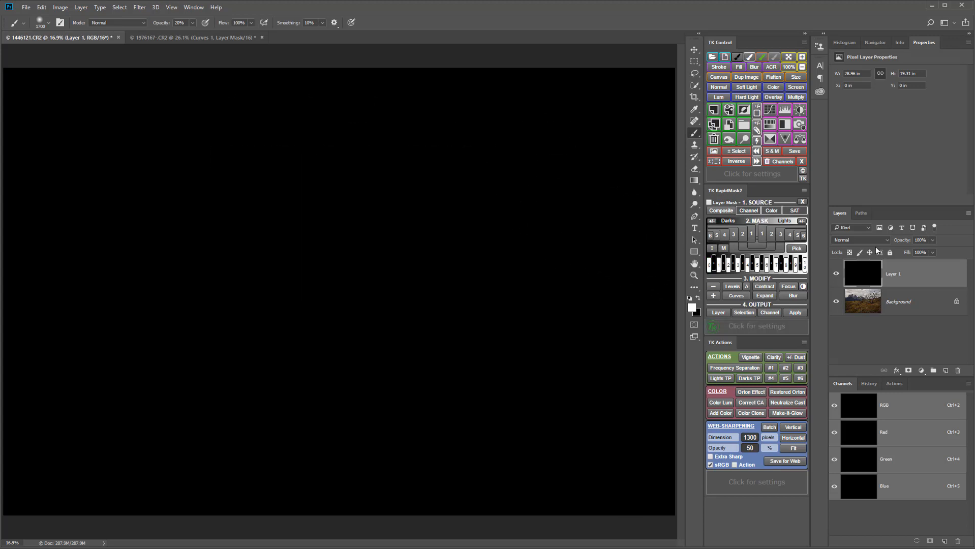
click(932, 252)
drag(926, 251, 912, 253)
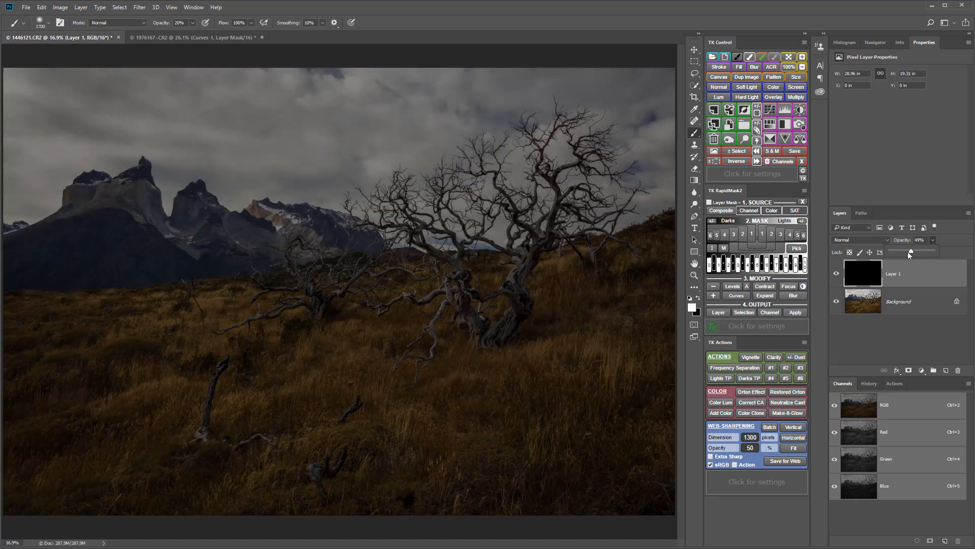
Step: Outline irregular patches of grass across the foreground and left side of the hillside as one combined Lasso selection
click(694, 75)
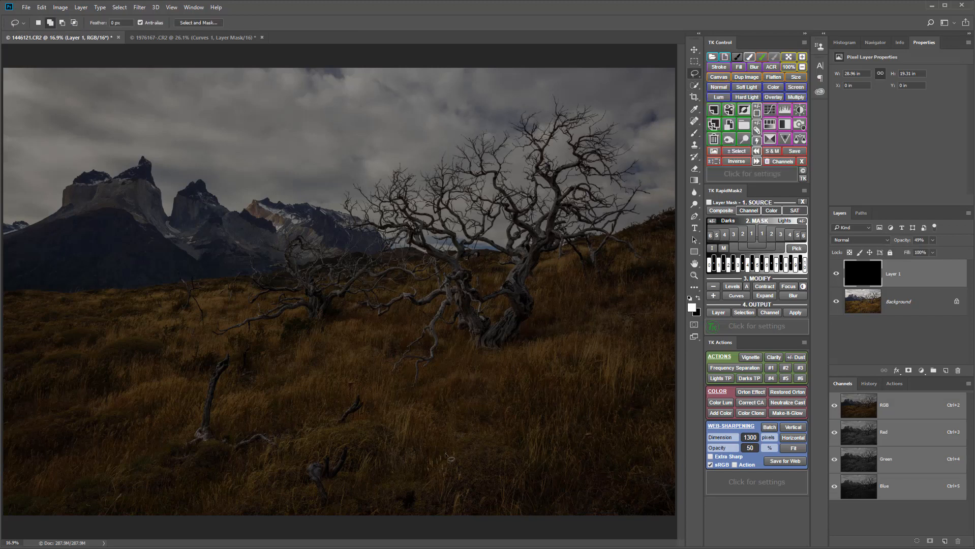
mouse_move(376, 464)
mouse_down()
mouse_move(400, 450)
mouse_move(393, 426)
mouse_move(346, 424)
mouse_move(280, 448)
mouse_move(255, 475)
mouse_move(295, 484)
mouse_move(392, 464)
mouse_up()
mouse_move(601, 343)
mouse_down()
mouse_move(578, 339)
mouse_move(474, 360)
mouse_move(487, 376)
mouse_move(555, 390)
mouse_move(635, 383)
mouse_move(645, 360)
mouse_move(594, 345)
mouse_up()
mouse_move(672, 419)
mouse_down()
mouse_move(593, 439)
mouse_move(567, 486)
mouse_move(602, 519)
mouse_move(657, 503)
mouse_move(683, 453)
mouse_move(656, 417)
mouse_up()
mouse_move(271, 413)
mouse_down()
mouse_move(222, 396)
mouse_move(194, 418)
mouse_move(201, 439)
mouse_move(260, 426)
mouse_up()
mouse_move(186, 387)
mouse_down()
mouse_move(130, 387)
mouse_move(100, 406)
mouse_move(151, 414)
mouse_move(181, 391)
mouse_move(152, 404)
mouse_up()
mouse_move(205, 441)
mouse_down()
mouse_move(73, 480)
mouse_move(16, 512)
mouse_move(56, 519)
mouse_move(184, 491)
mouse_move(225, 465)
mouse_move(231, 448)
mouse_move(203, 446)
mouse_up()
mouse_move(134, 355)
mouse_down()
mouse_move(162, 350)
mouse_move(128, 338)
mouse_move(98, 347)
mouse_move(95, 363)
mouse_move(142, 362)
mouse_move(137, 349)
mouse_move(51, 353)
mouse_move(45, 369)
mouse_move(87, 360)
mouse_move(94, 336)
mouse_move(81, 325)
mouse_move(54, 334)
mouse_move(70, 342)
mouse_move(140, 312)
mouse_move(127, 303)
mouse_move(106, 318)
mouse_up()
mouse_move(38, 340)
mouse_down()
mouse_move(9, 356)
mouse_move(2, 419)
mouse_move(100, 391)
mouse_move(89, 370)
mouse_move(49, 375)
mouse_up()
mouse_move(280, 375)
mouse_down()
mouse_move(320, 355)
mouse_move(304, 339)
mouse_move(273, 379)
mouse_move(371, 345)
mouse_move(393, 367)
mouse_move(324, 399)
mouse_move(295, 392)
mouse_move(328, 381)
mouse_up()
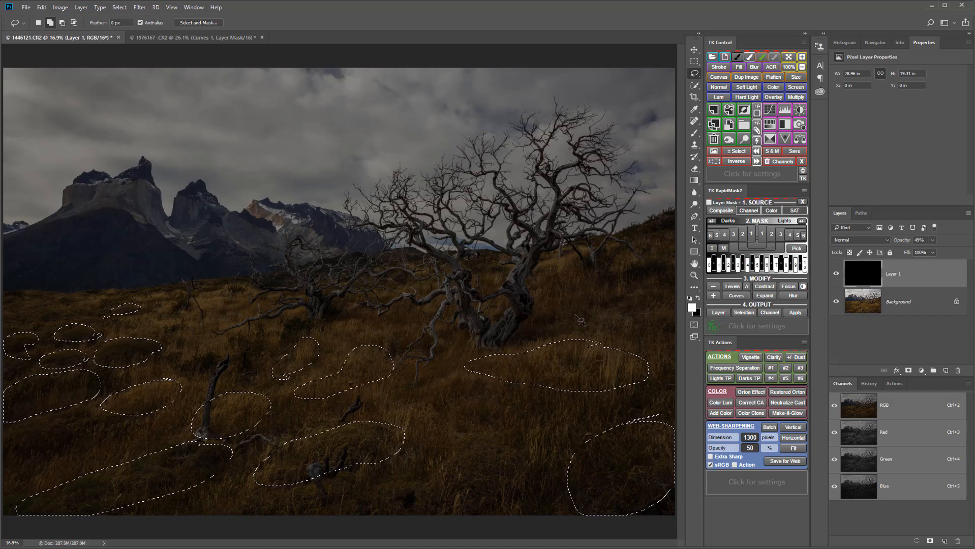
Step: Add the slope beside the large tree, its trunks, the area around the smaller tree and a lower central grass patch to the selection
mouse_move(572, 319)
mouse_down()
mouse_move(643, 288)
mouse_move(656, 267)
mouse_move(637, 257)
mouse_move(612, 272)
mouse_move(571, 273)
mouse_move(541, 291)
mouse_move(536, 312)
mouse_move(590, 310)
mouse_up()
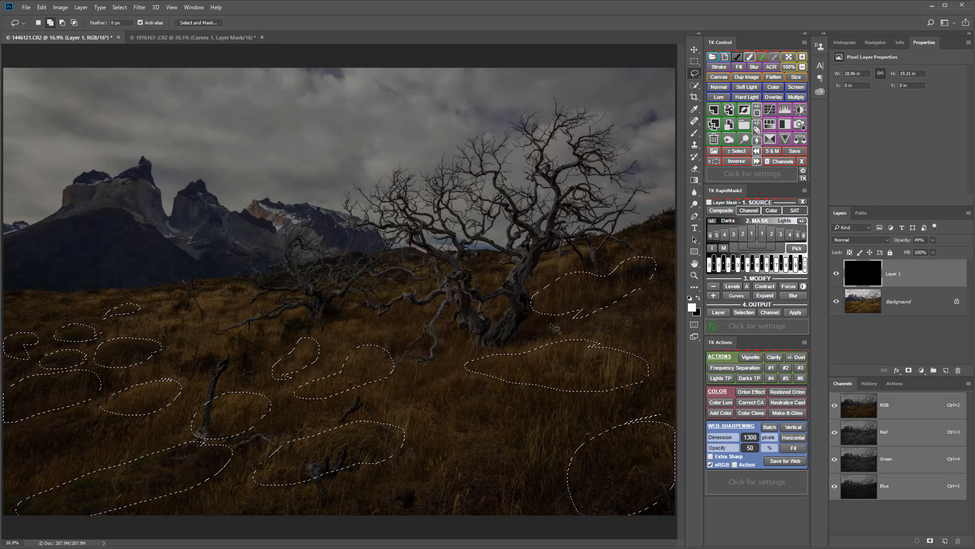
mouse_move(529, 317)
mouse_down()
mouse_move(527, 268)
mouse_move(551, 235)
mouse_move(547, 225)
mouse_move(522, 237)
mouse_move(517, 269)
mouse_move(499, 282)
mouse_move(513, 300)
mouse_move(488, 317)
mouse_move(484, 345)
mouse_up()
mouse_move(480, 303)
mouse_down()
mouse_move(453, 246)
mouse_move(426, 257)
mouse_move(444, 278)
mouse_move(416, 304)
mouse_move(438, 304)
mouse_move(427, 326)
mouse_move(430, 360)
mouse_move(473, 317)
mouse_move(487, 346)
mouse_up()
mouse_move(346, 291)
mouse_down()
mouse_move(300, 278)
mouse_move(272, 313)
mouse_move(368, 300)
mouse_move(336, 273)
mouse_move(316, 273)
mouse_up()
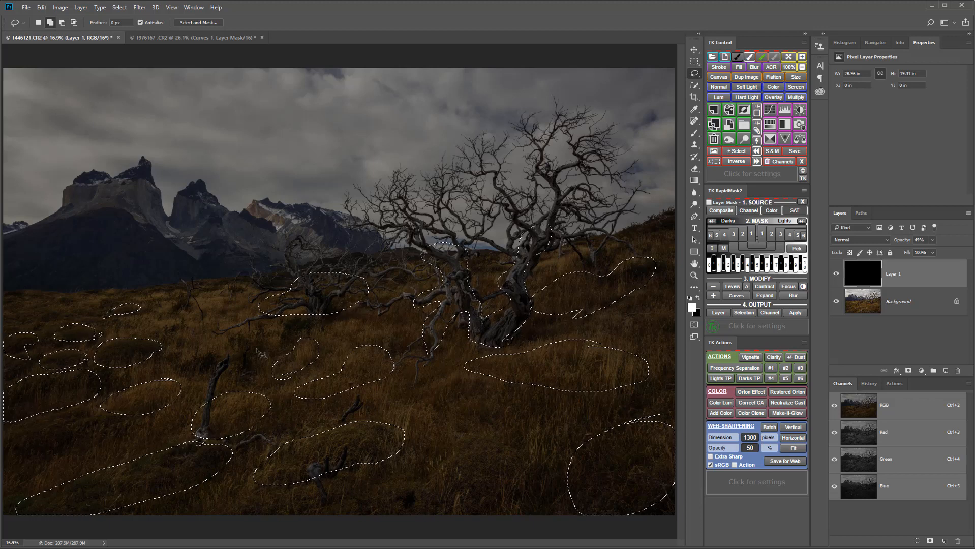
mouse_move(210, 322)
mouse_down()
mouse_move(237, 310)
mouse_move(215, 291)
mouse_move(174, 305)
mouse_move(171, 327)
mouse_move(224, 329)
mouse_up()
mouse_move(473, 501)
mouse_down()
mouse_move(513, 485)
mouse_move(525, 457)
mouse_move(498, 434)
mouse_move(442, 442)
mouse_move(419, 473)
mouse_move(420, 505)
mouse_move(458, 512)
mouse_move(498, 504)
mouse_up()
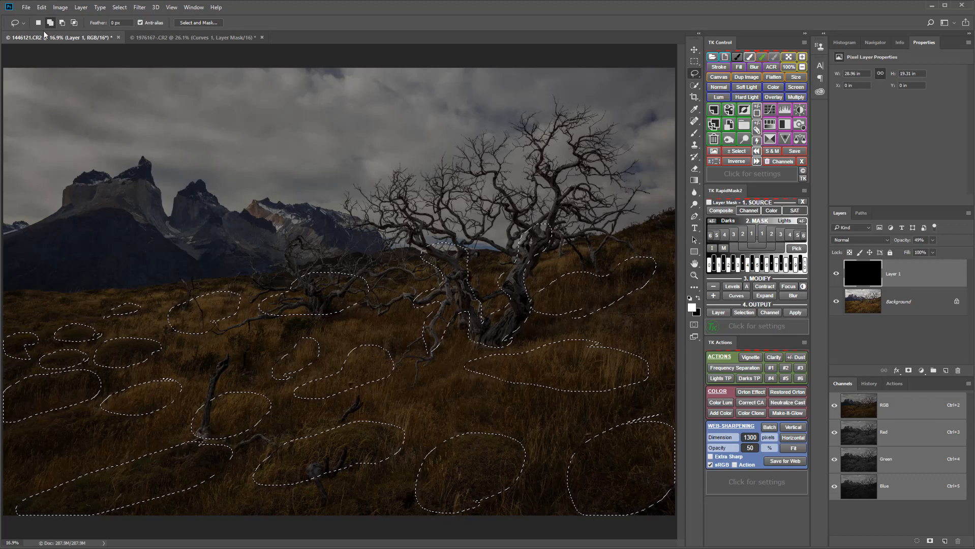
Step: Fill the selected patches on the black layer with white at 100% opacity in Normal mode and deselect
click(42, 8)
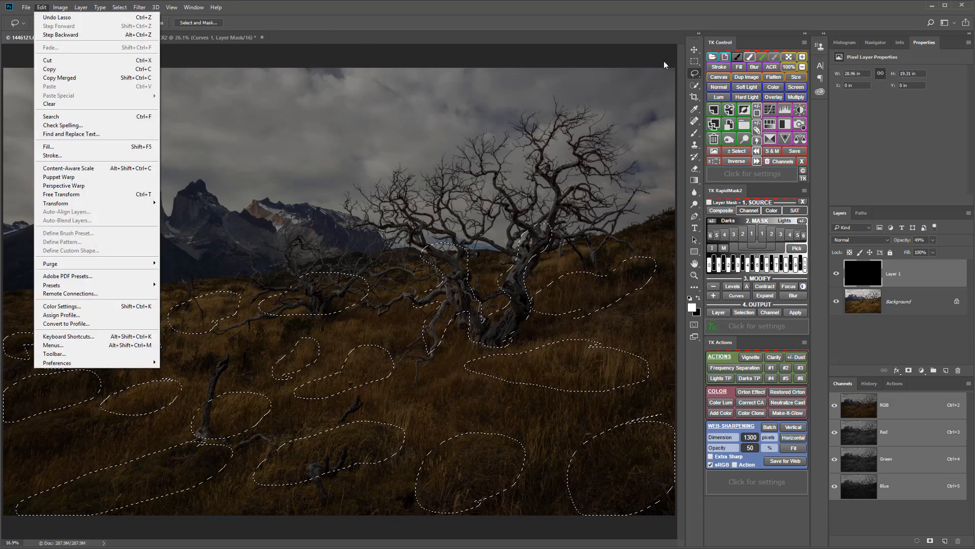
click(739, 67)
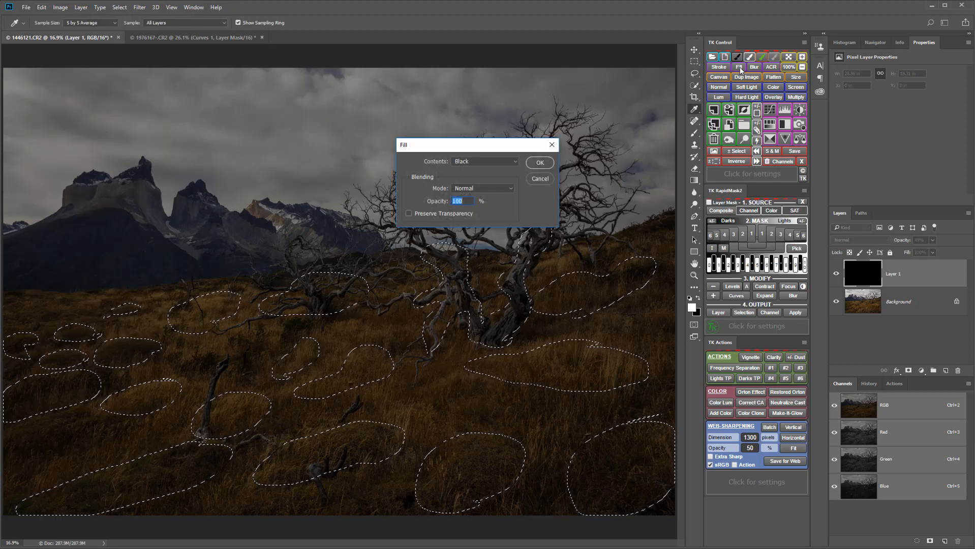
click(507, 162)
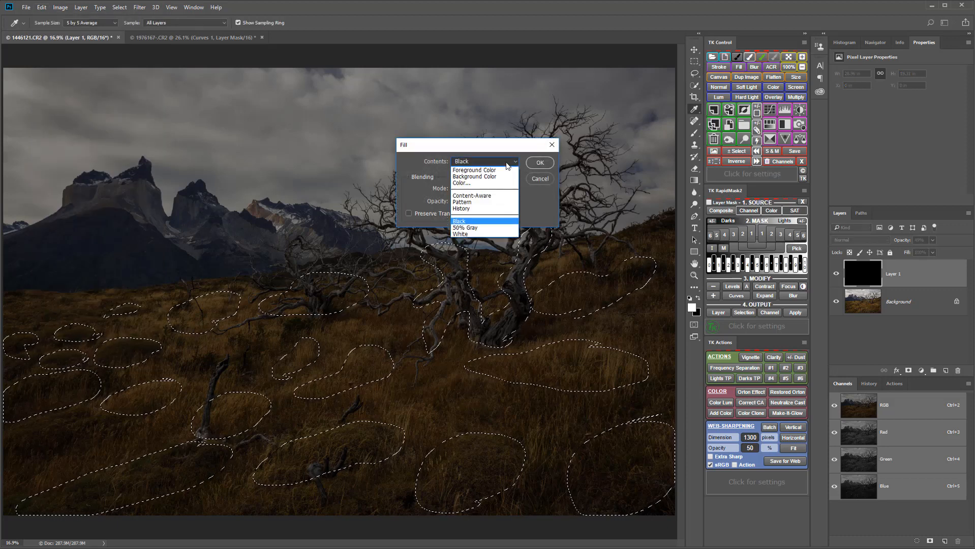
click(468, 233)
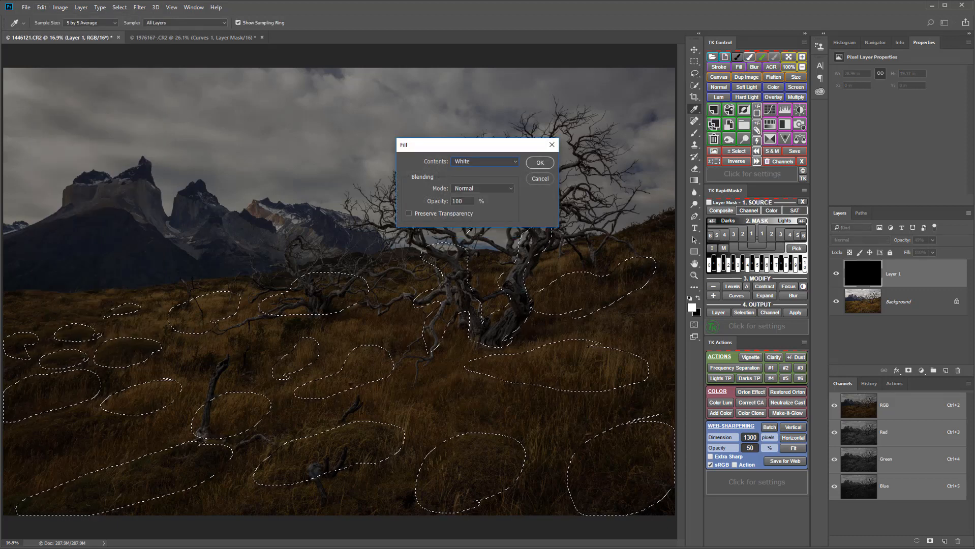
click(538, 161)
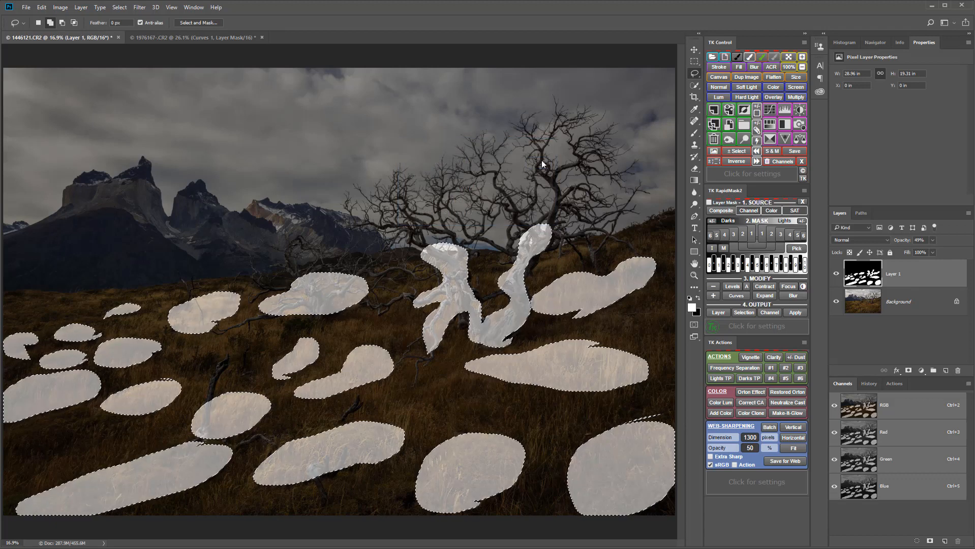
key(ctrl+d)
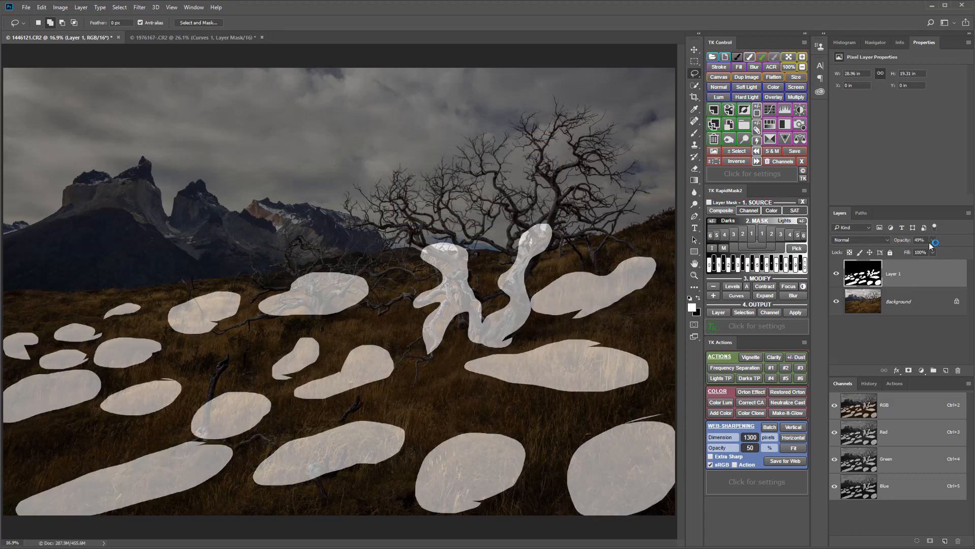
Step: Set the black-and-white layer's opacity to 100% and create a Composite source mask from it in RapidMask2
drag(935, 243, 961, 252)
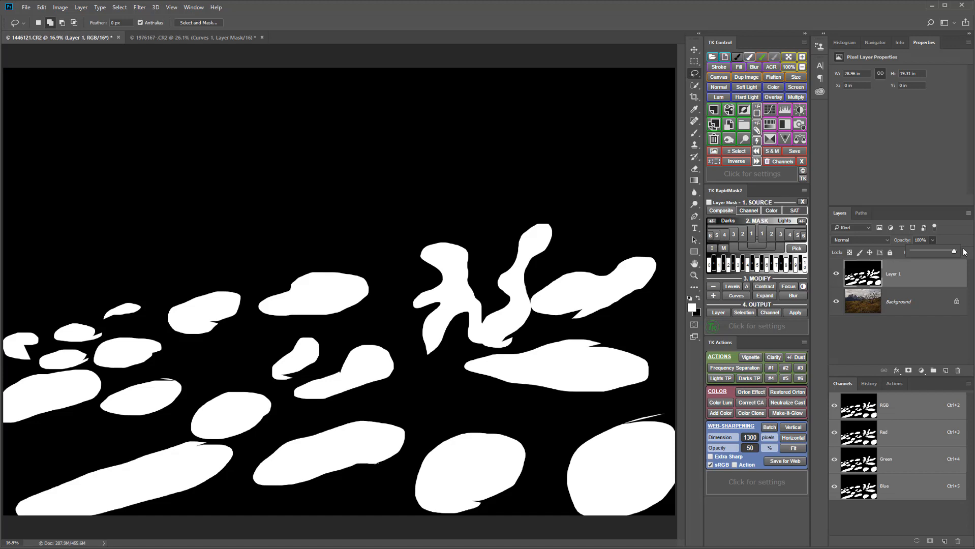
click(722, 211)
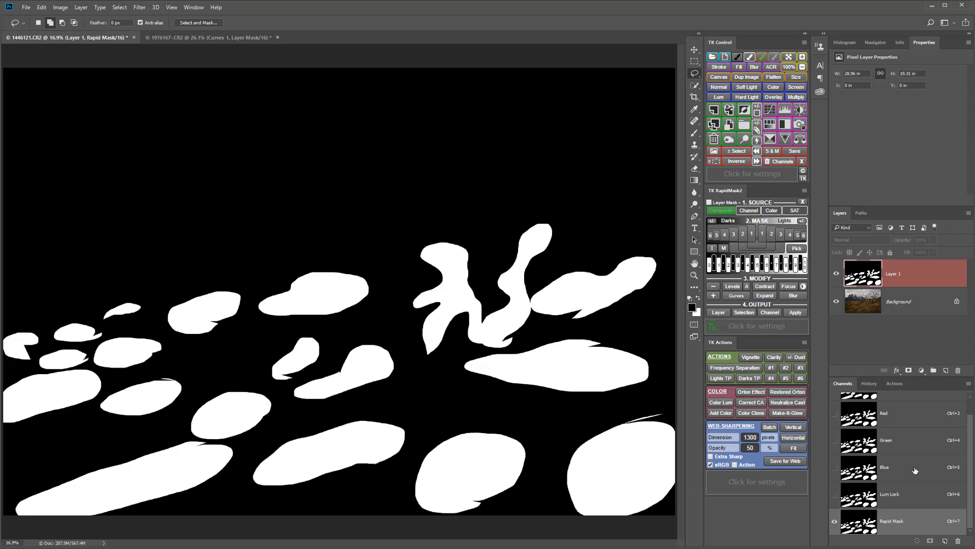
Step: Load the RGB channel as a selection, save it as a new alpha channel, and deselect
scroll(915, 470, up, 1)
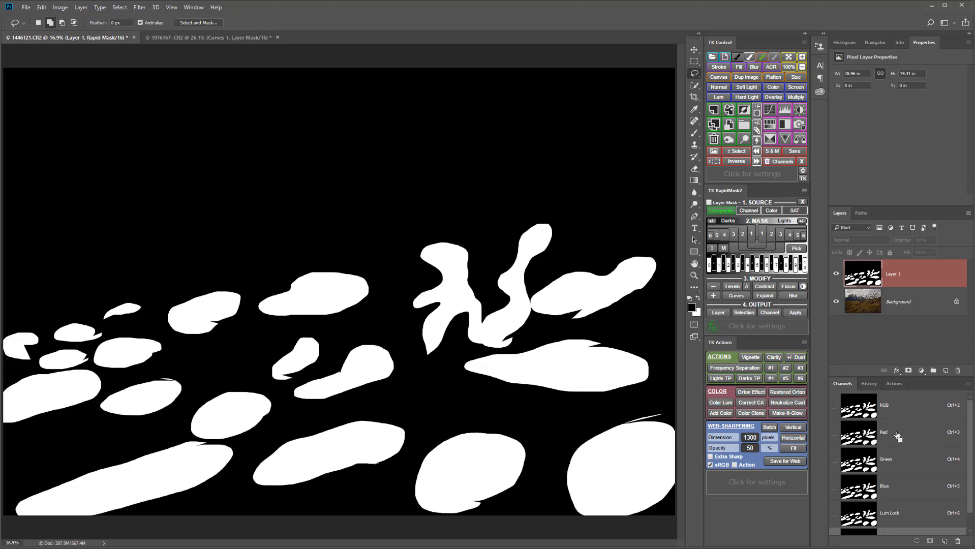
ctrl+click(865, 409)
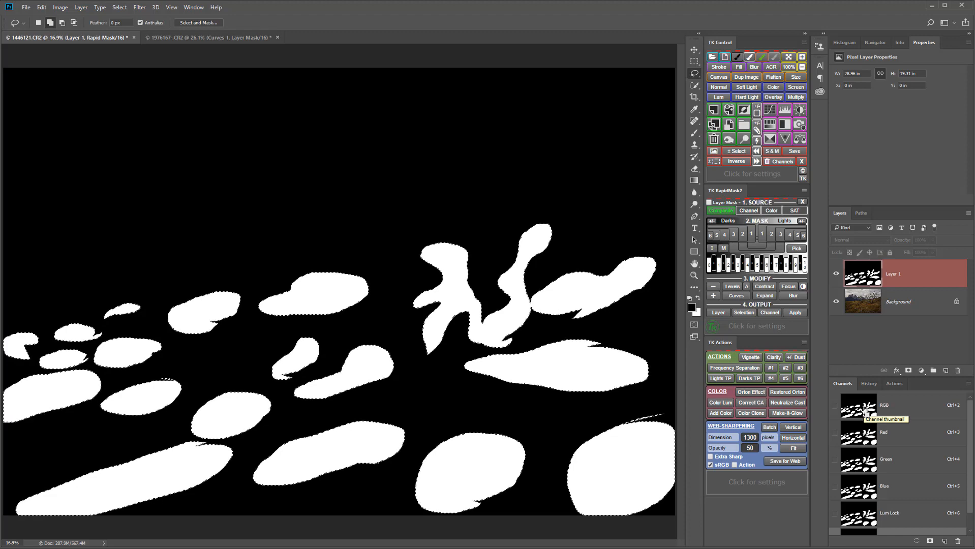
click(930, 543)
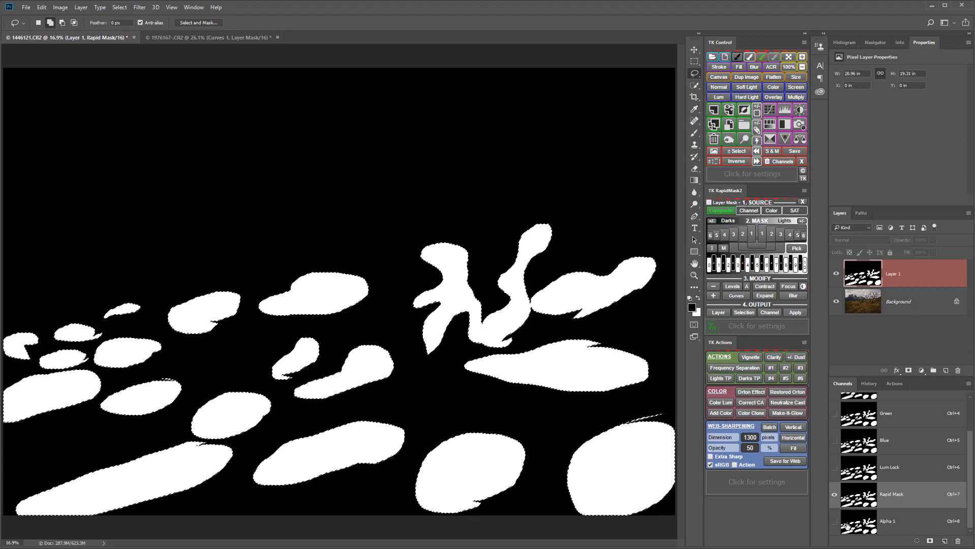
key(ctrl+d)
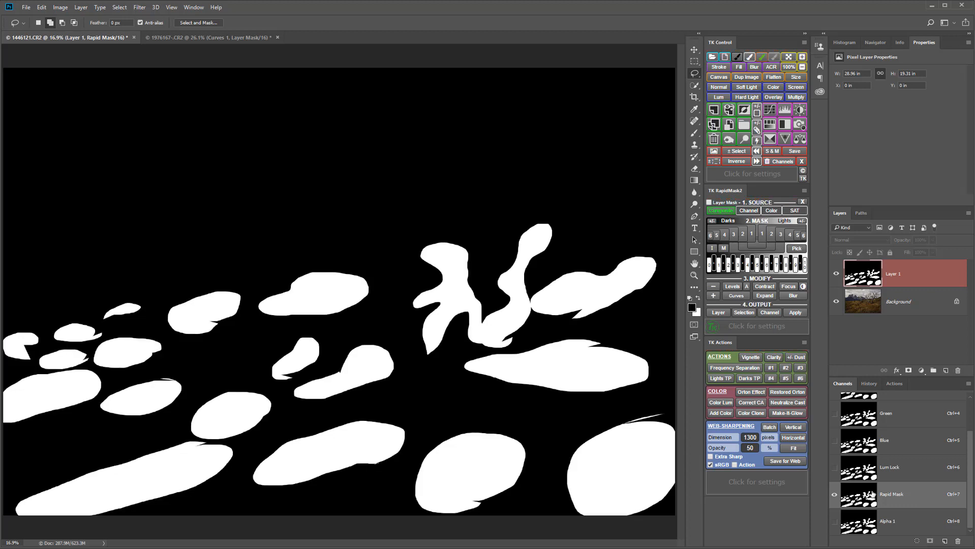
Step: Hide the black-and-white layer and output the rapid mask as the layer mask of a new Curves adjustment layer
click(836, 275)
click(903, 275)
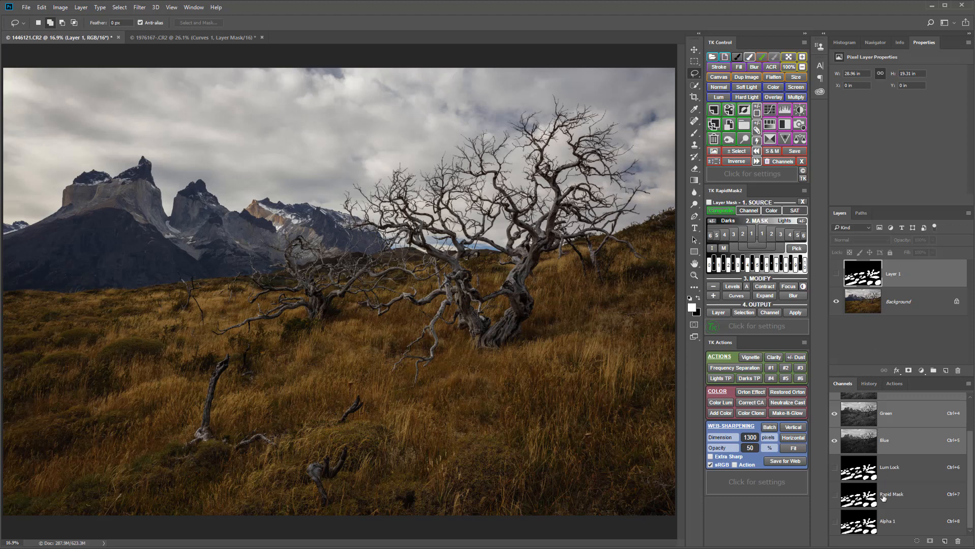
click(724, 312)
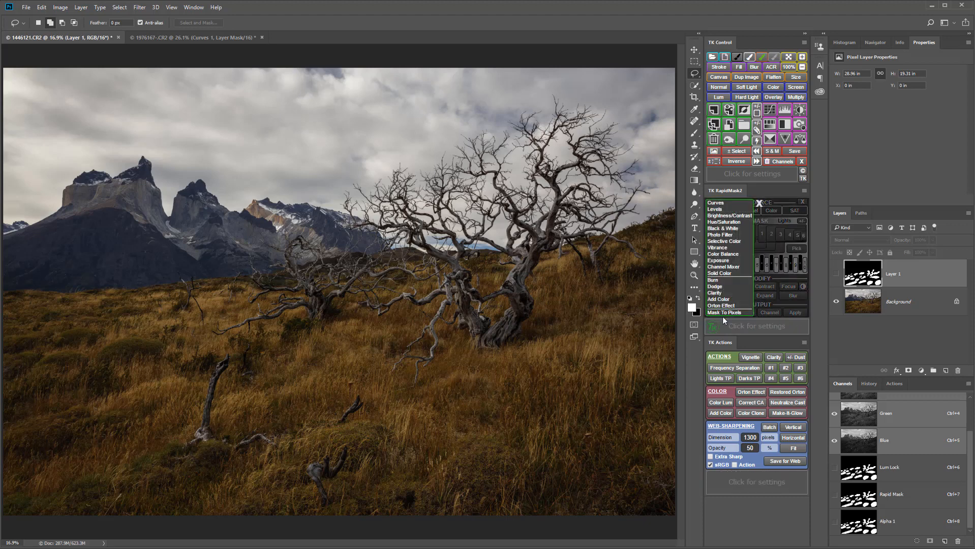
click(717, 203)
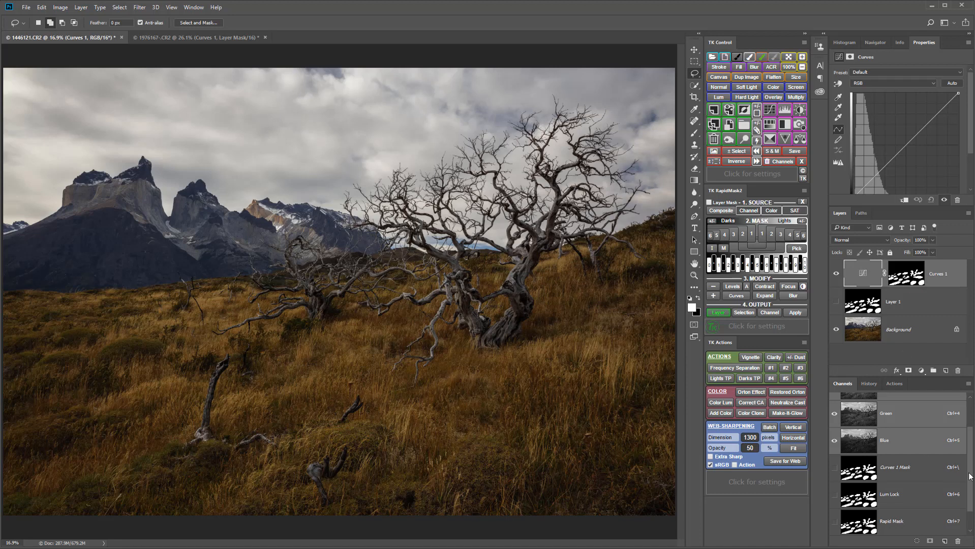
scroll(971, 488, down, 1)
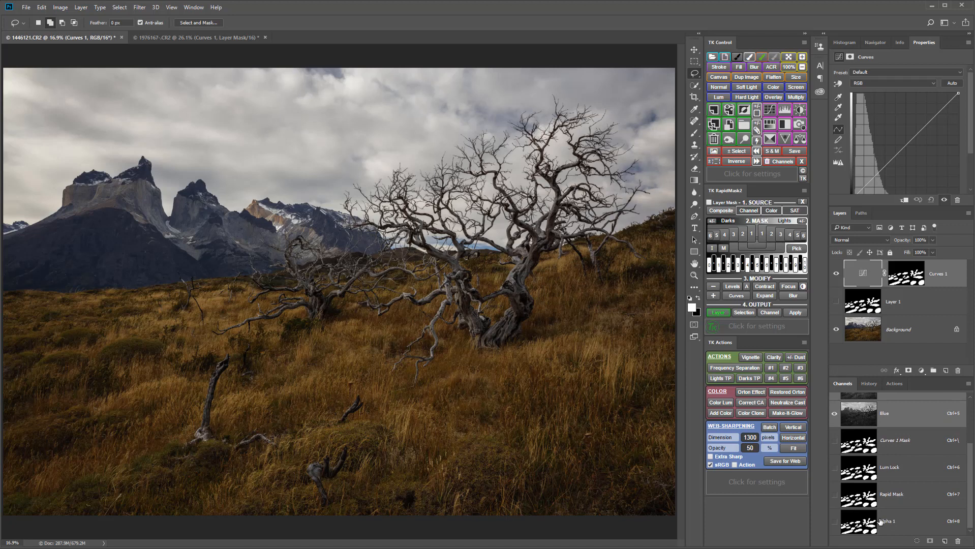
ctrl+click(858, 525)
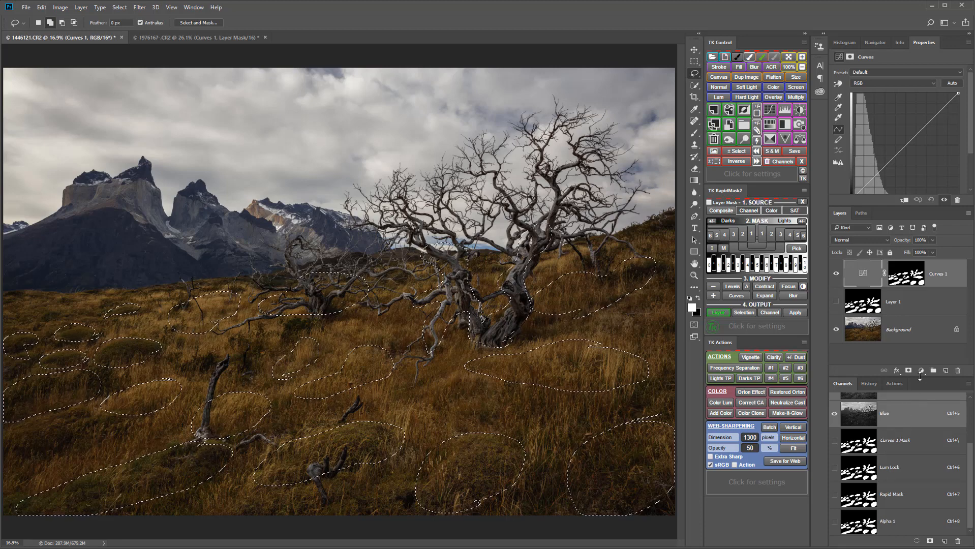
click(921, 371)
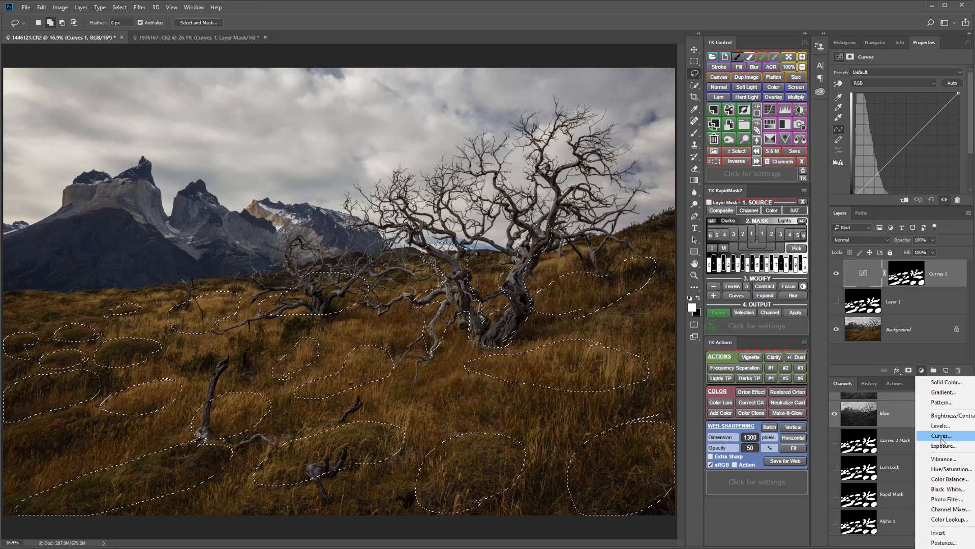
click(944, 353)
key(ctrl+d)
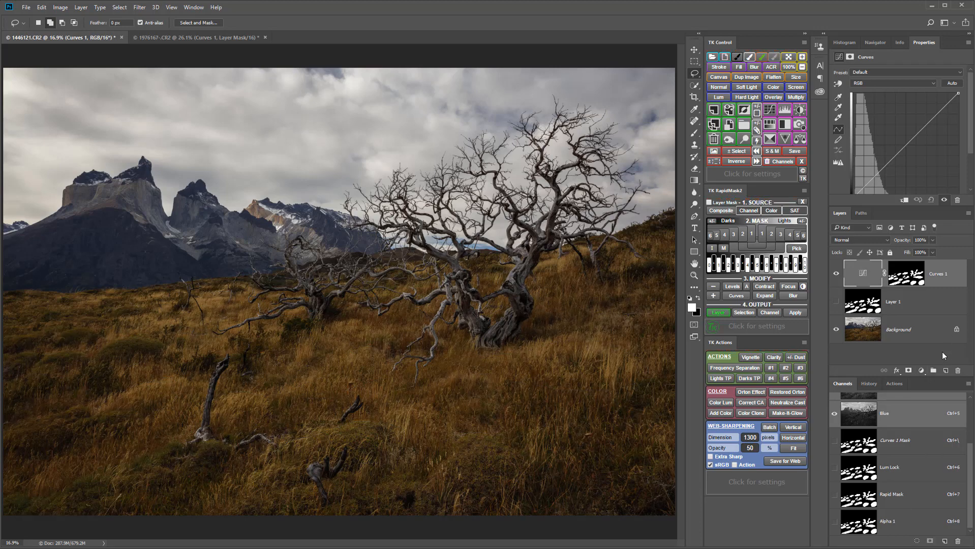
Step: Use the on-image Curves adjustment to strongly brighten the grass patches in the midtones, refining their darker tones with a second curve point
drag(929, 42, 549, 52)
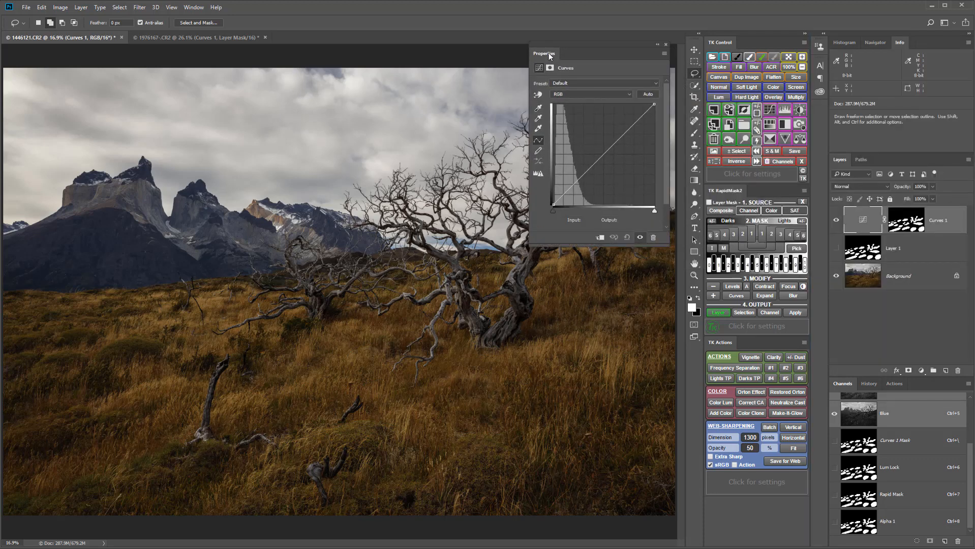
click(538, 95)
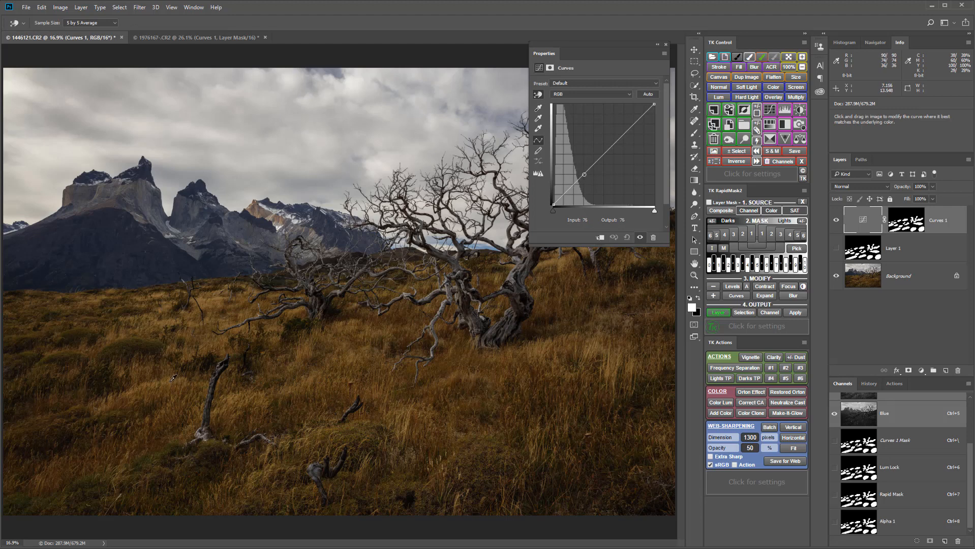
drag(173, 378, 172, 338)
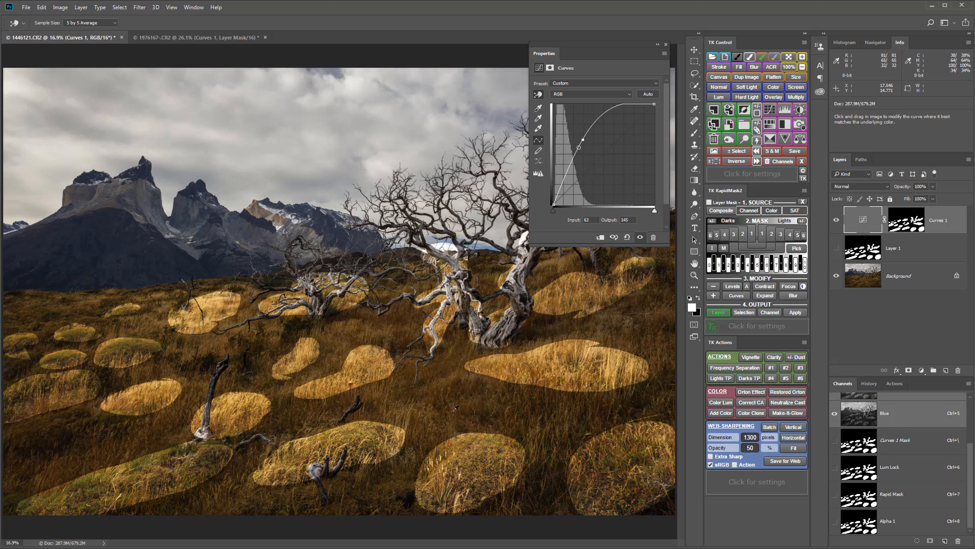
drag(537, 373, 537, 380)
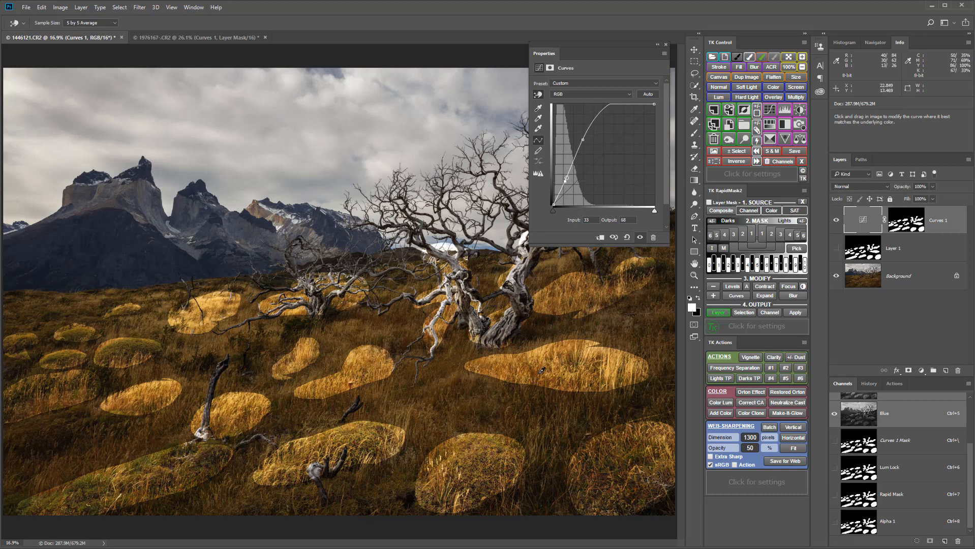
click(658, 50)
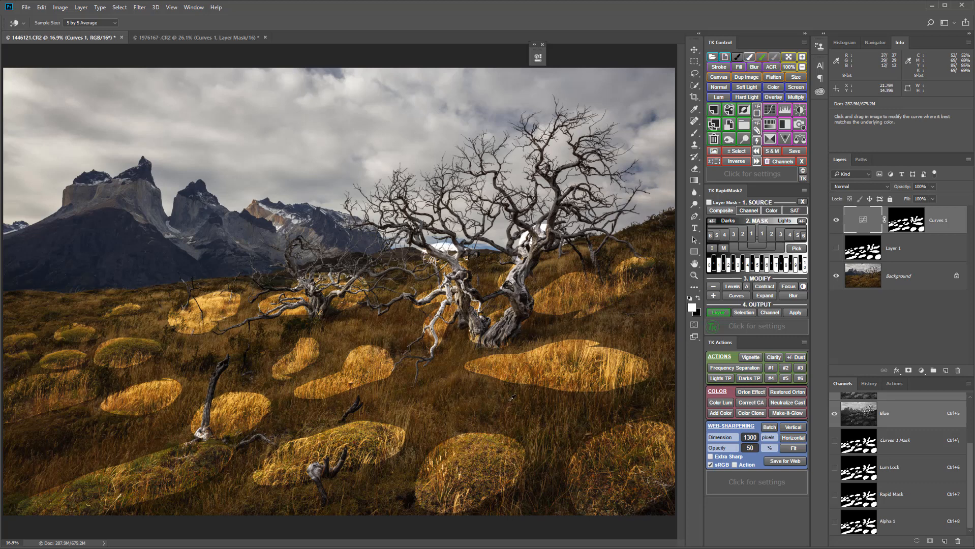
click(909, 221)
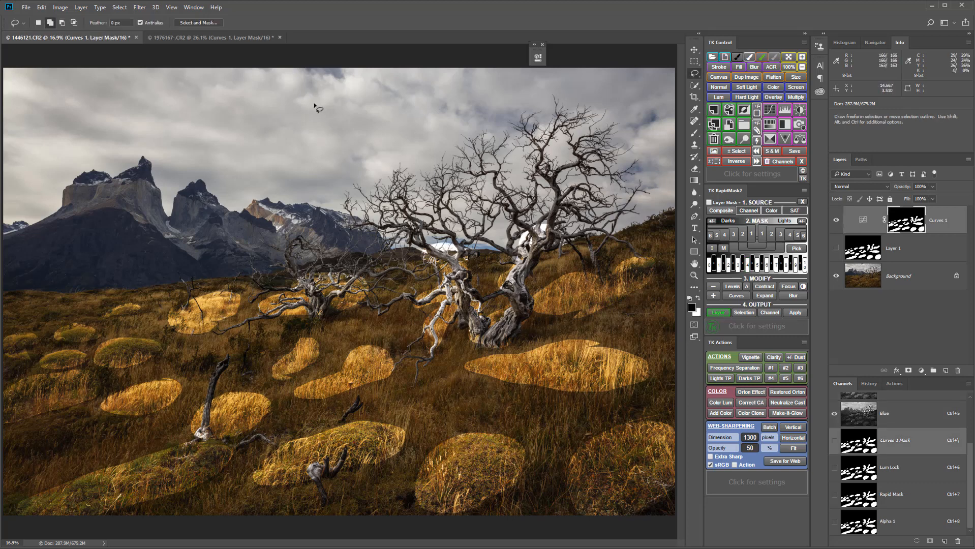
click(144, 8)
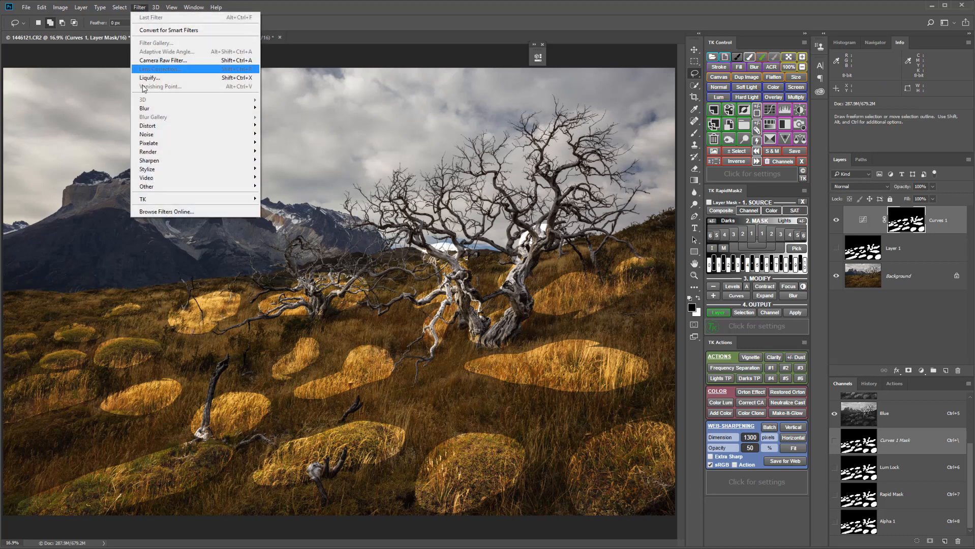
mouse_move(146, 108)
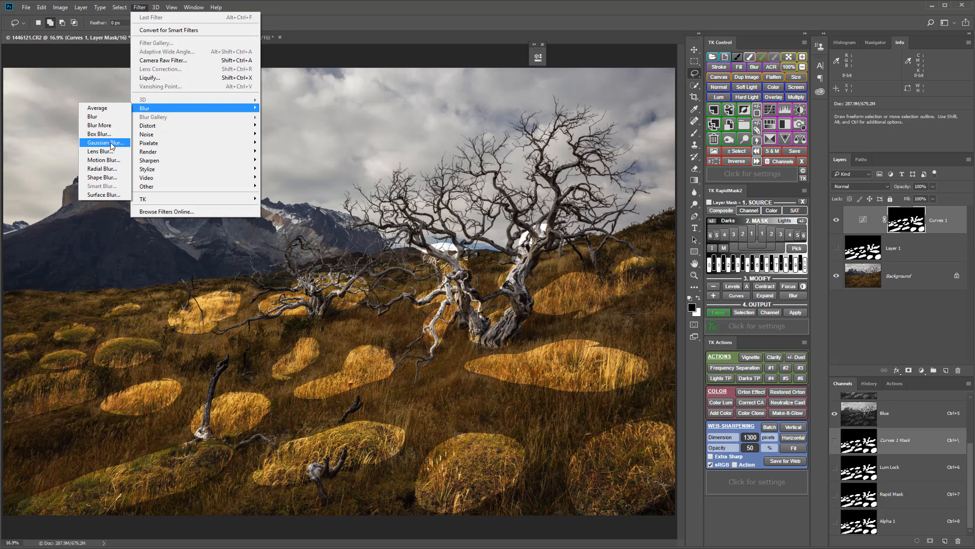
click(343, 20)
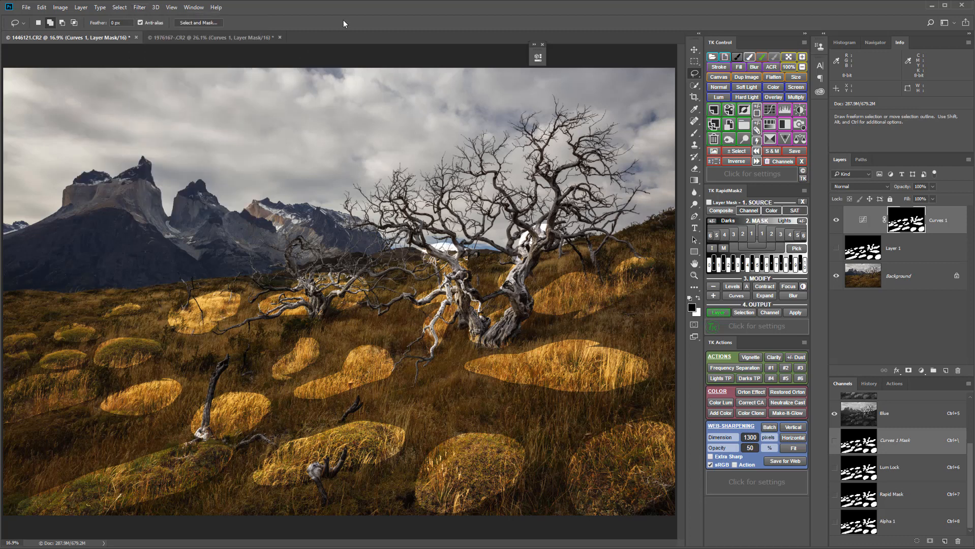
Step: Switch RapidMask2 to Layer Mask mode and blur the Curves layer's mask with a 200-pixel Gaussian Blur
click(710, 203)
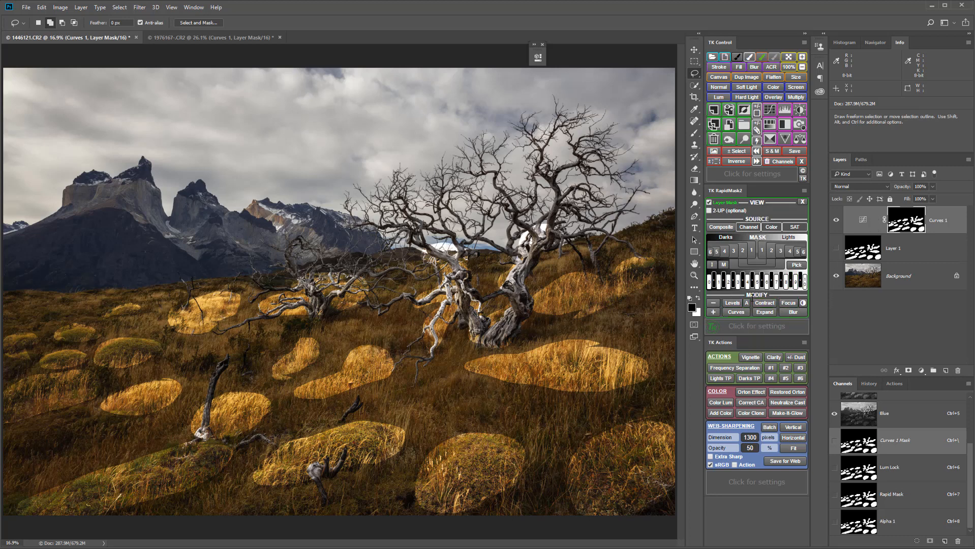
click(788, 313)
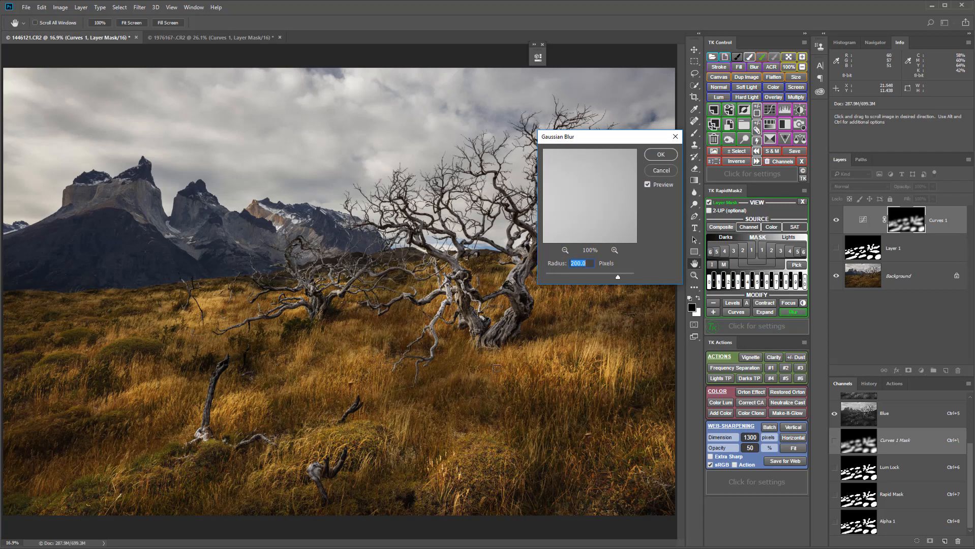
click(670, 157)
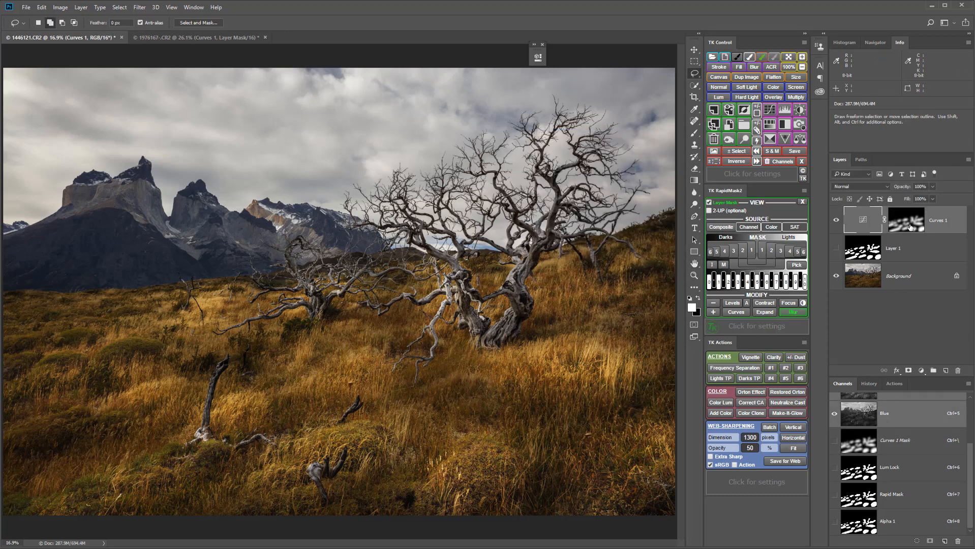
Step: Apply Levels to the Curves layer's mask with input values 1, 1.17 and 205, and turn off RapidMask2's Layer Mask mode
click(738, 306)
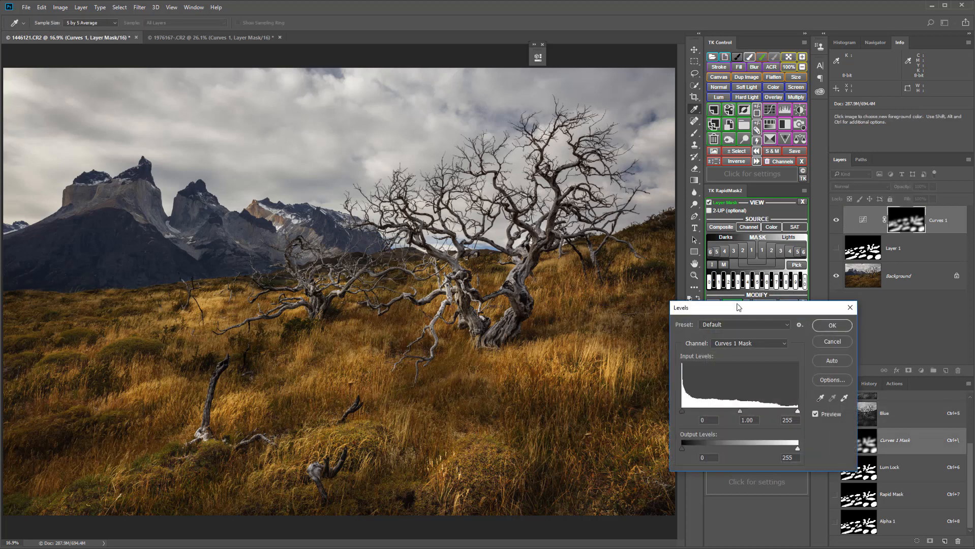
drag(740, 412, 711, 406)
drag(797, 411, 773, 408)
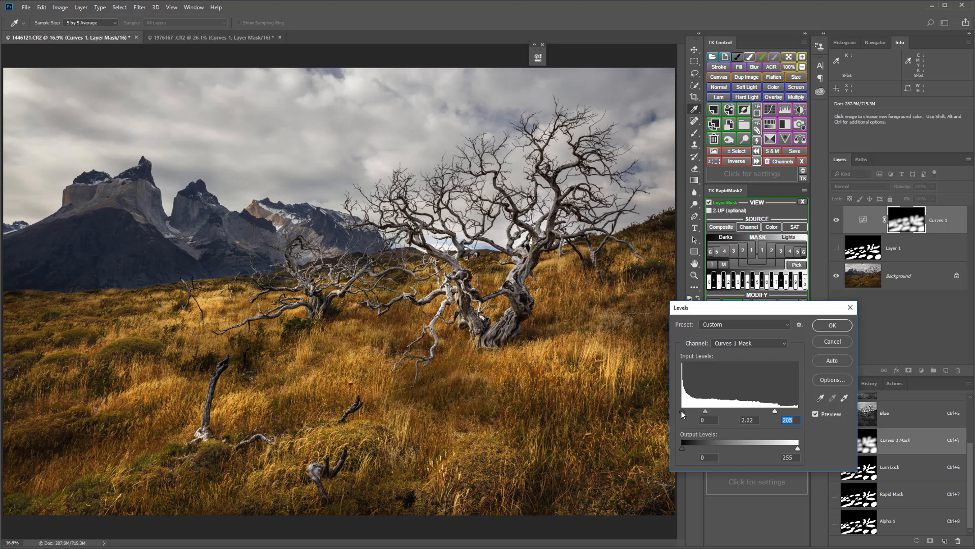
drag(686, 410, 685, 409)
drag(683, 409, 724, 410)
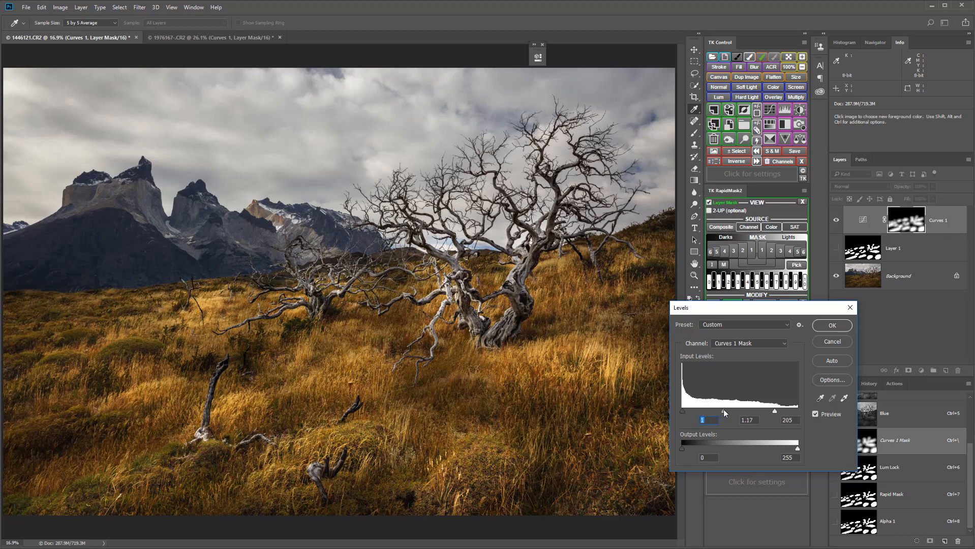
click(845, 324)
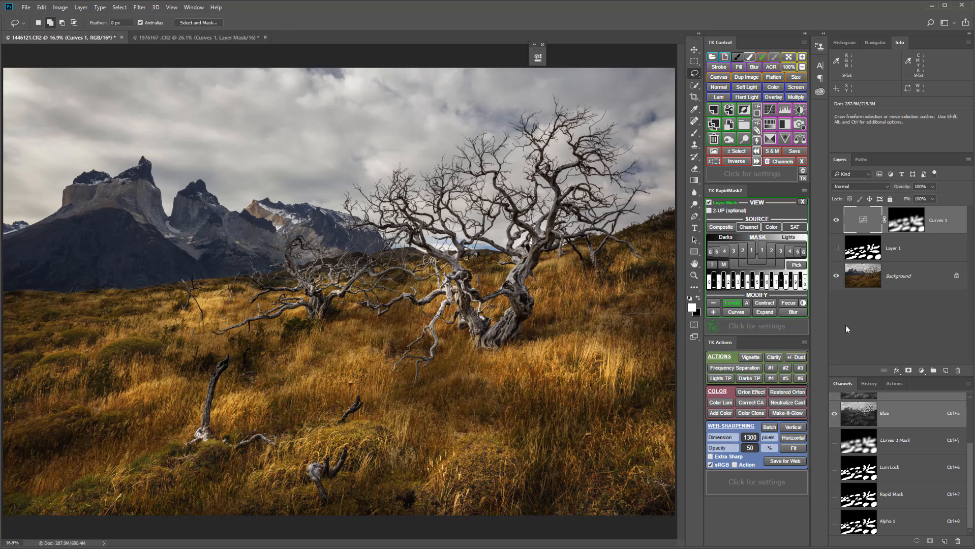
click(710, 203)
Step: Compare the image with and without the Curves layer
click(837, 220)
click(837, 220)
click(836, 220)
click(836, 220)
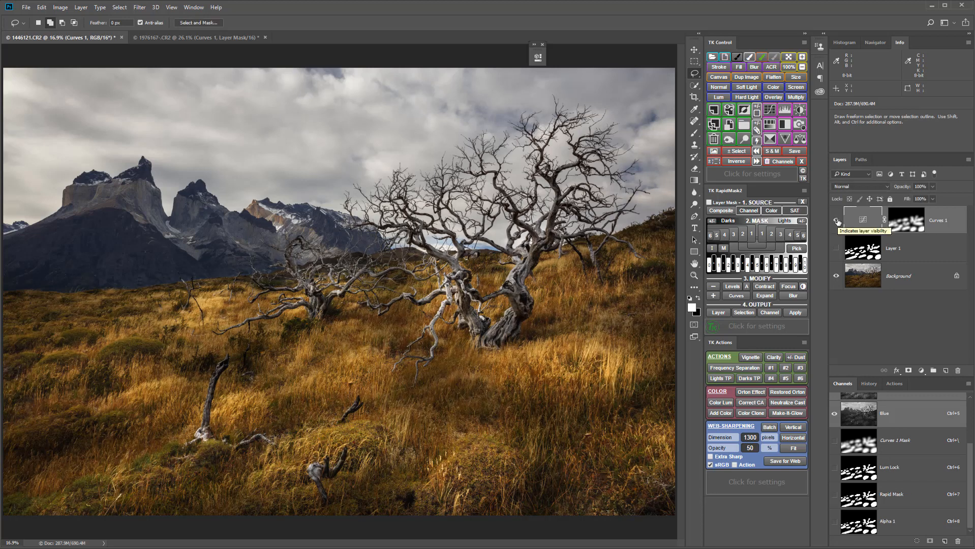
click(837, 220)
click(837, 220)
Step: Add a Selective Color layer with Neutrals at Cyan -4%, Yellow +5% and Black -4%, and replace its mask with a copy of the Curves mask
click(922, 373)
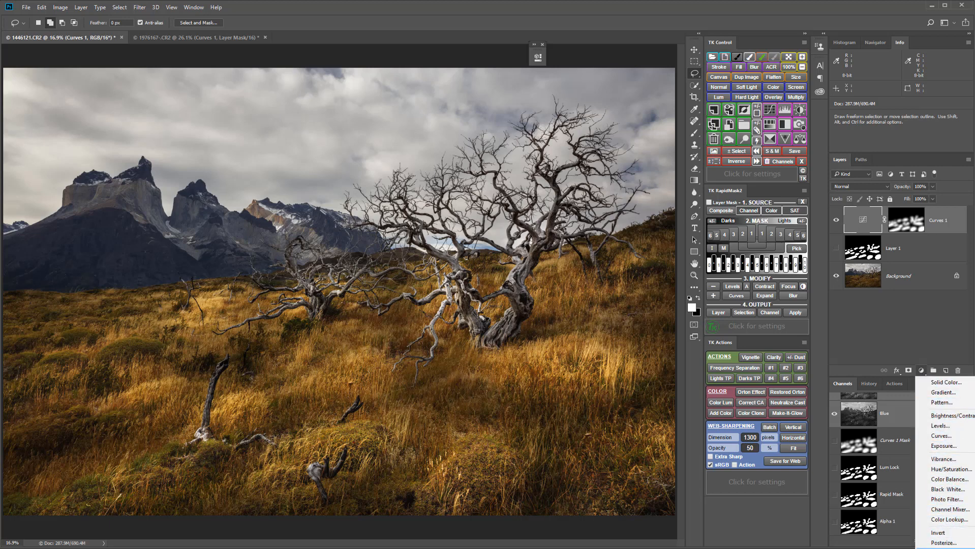
click(946, 542)
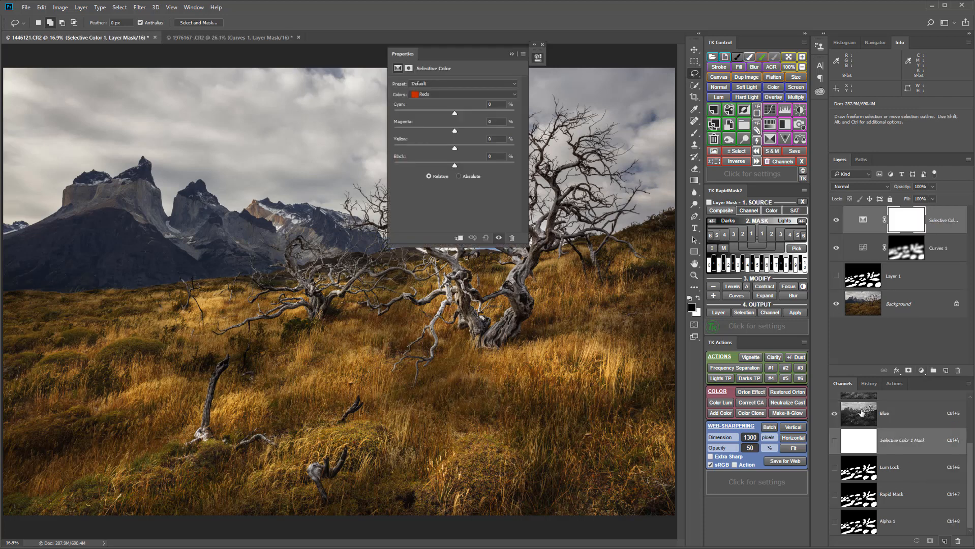
click(467, 95)
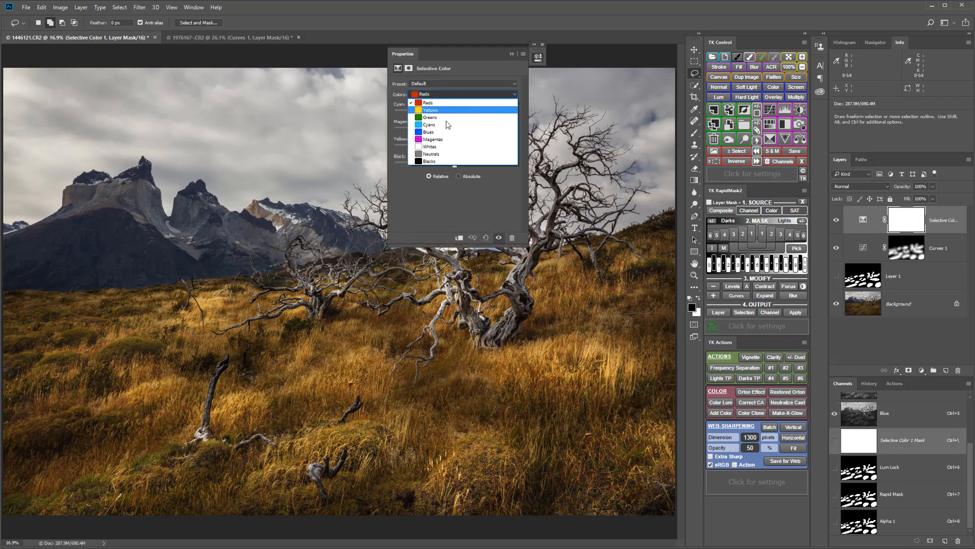
click(432, 154)
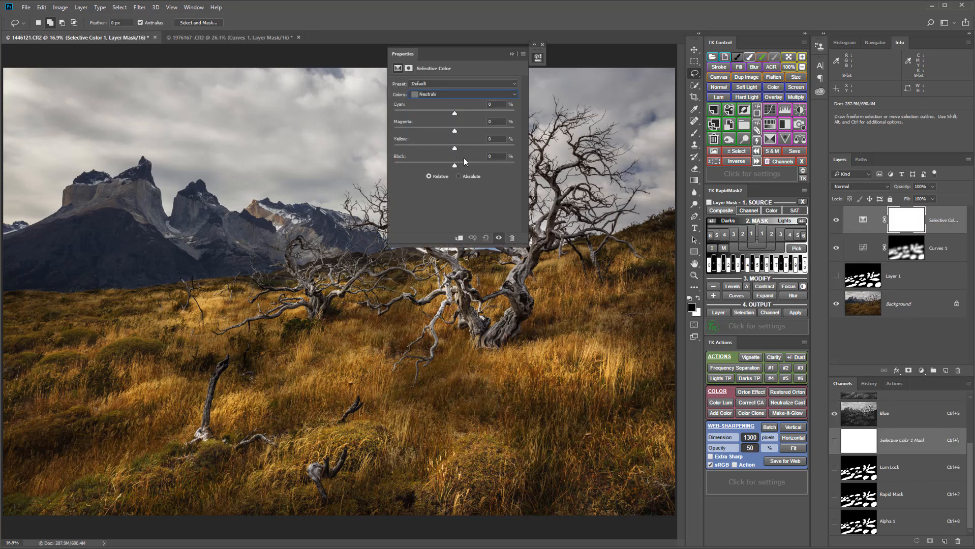
drag(455, 148, 458, 148)
drag(455, 114, 452, 114)
drag(455, 166, 449, 167)
click(533, 46)
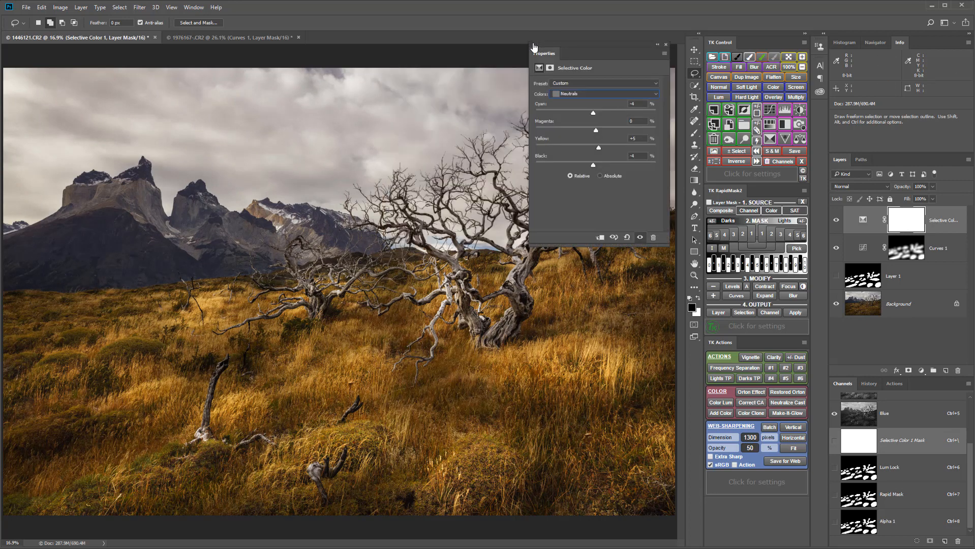
click(657, 45)
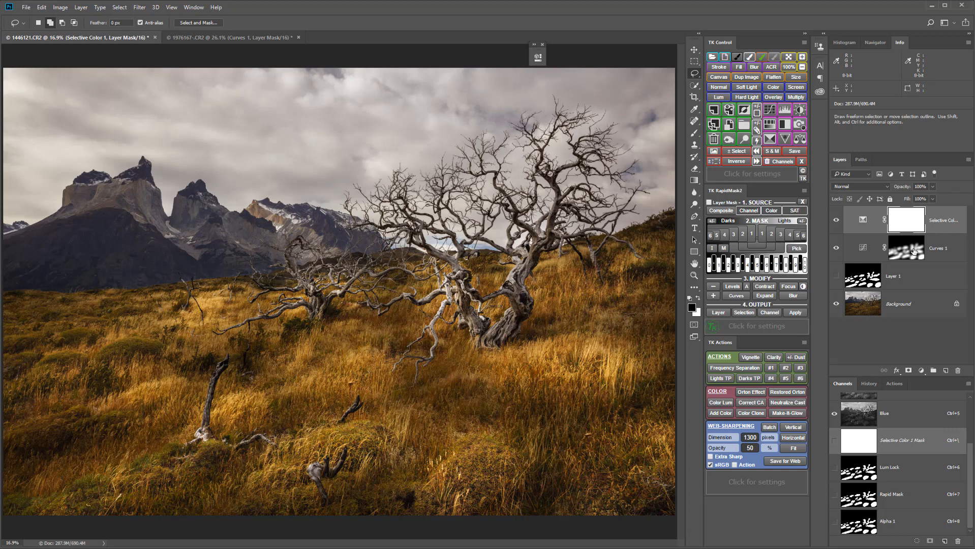
key(alt)
drag(911, 254, 911, 222)
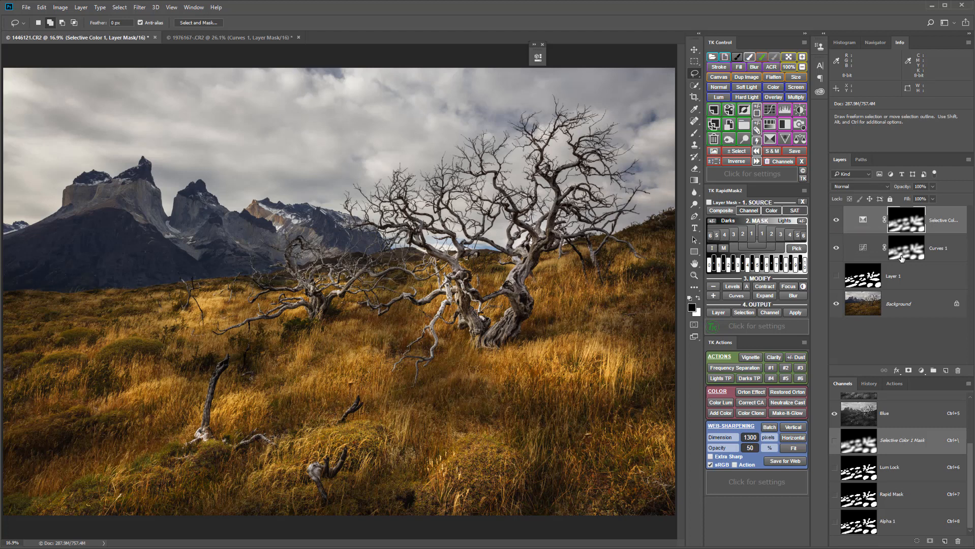
Step: Paint white at 20% brush opacity on the Curves layer's mask over the large tree and the foot of the mountains
click(912, 253)
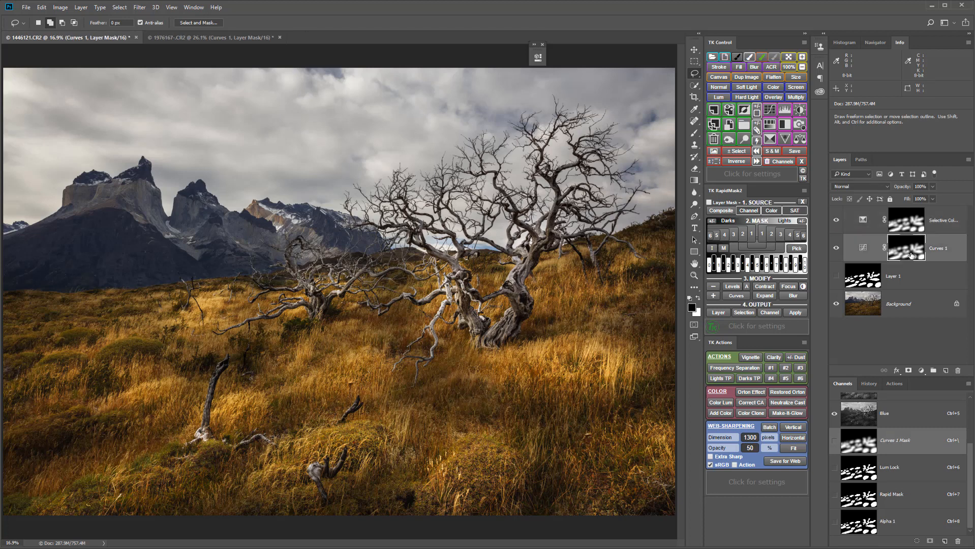
click(750, 56)
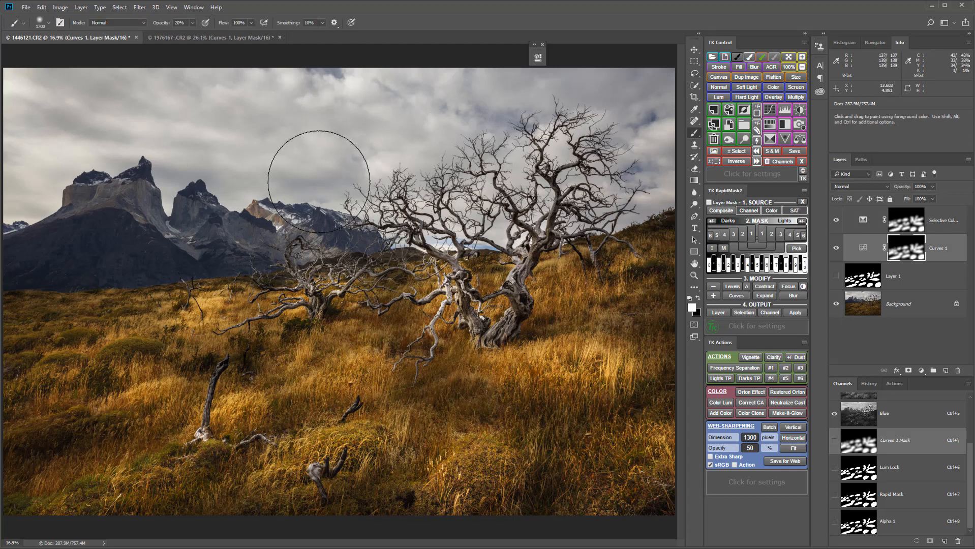
mouse_move(430, 245)
mouse_down()
mouse_move(540, 247)
mouse_move(524, 210)
mouse_move(575, 201)
mouse_up()
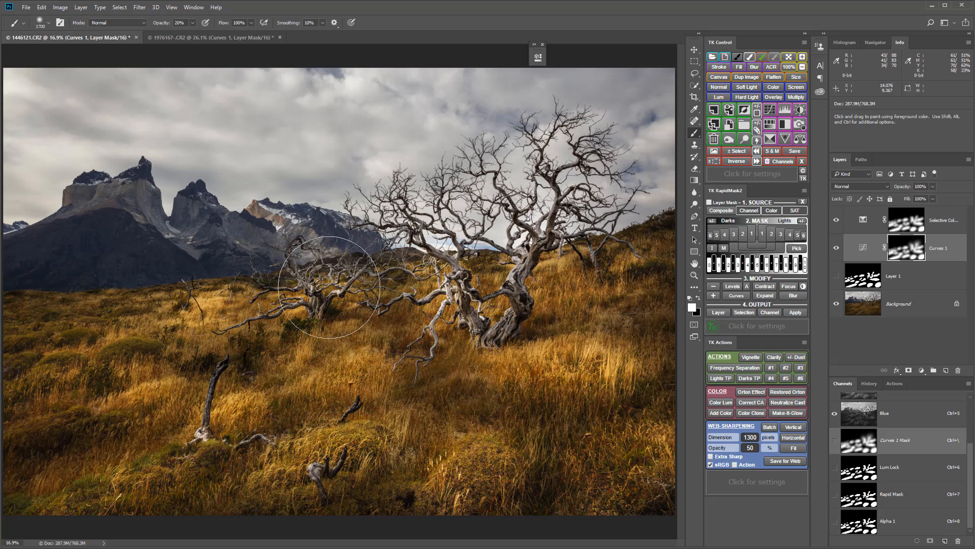
drag(102, 247, 83, 246)
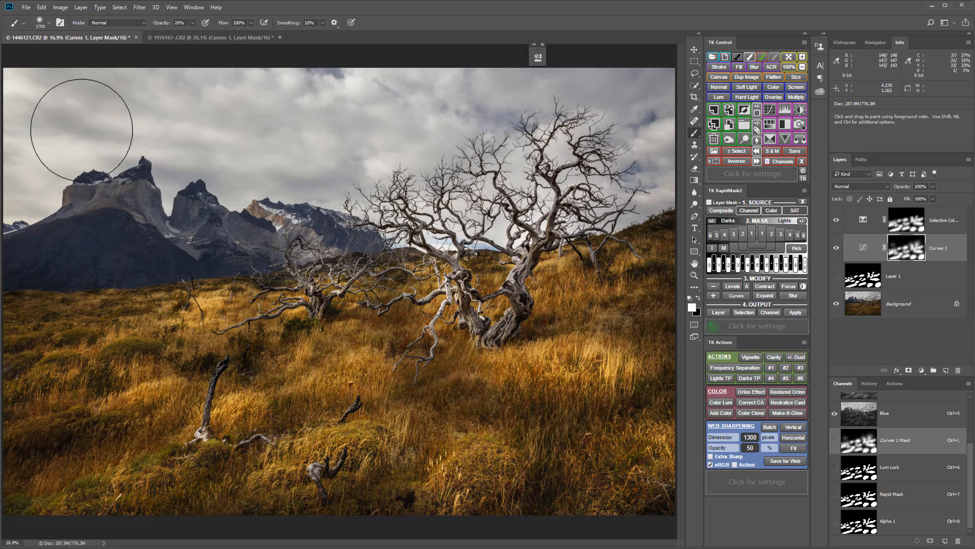
Step: Paint white patches across the sky on the Curves layer's mask with a smaller brush at 30% opacity
drag(155, 23, 174, 22)
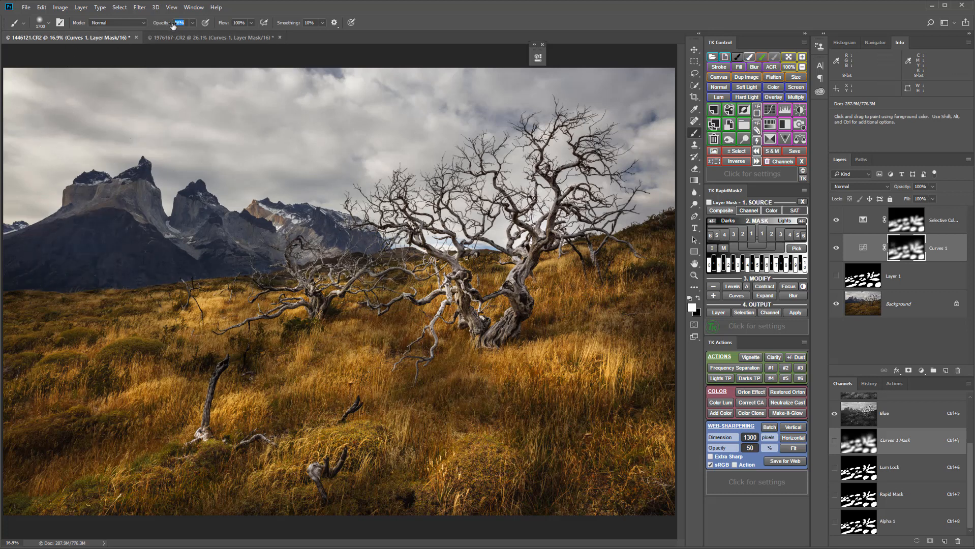
key([)
key([)
key([)
key([)
key([)
key([)
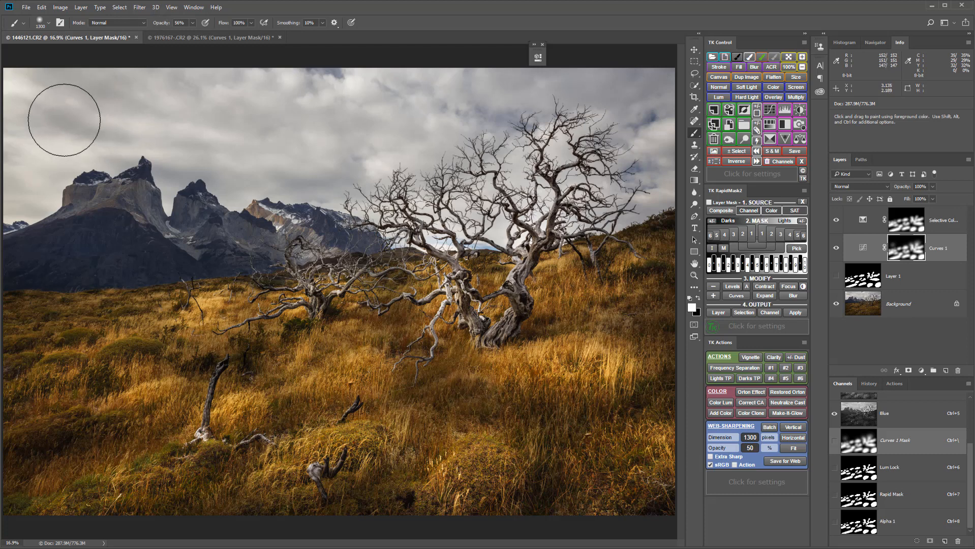
click(54, 120)
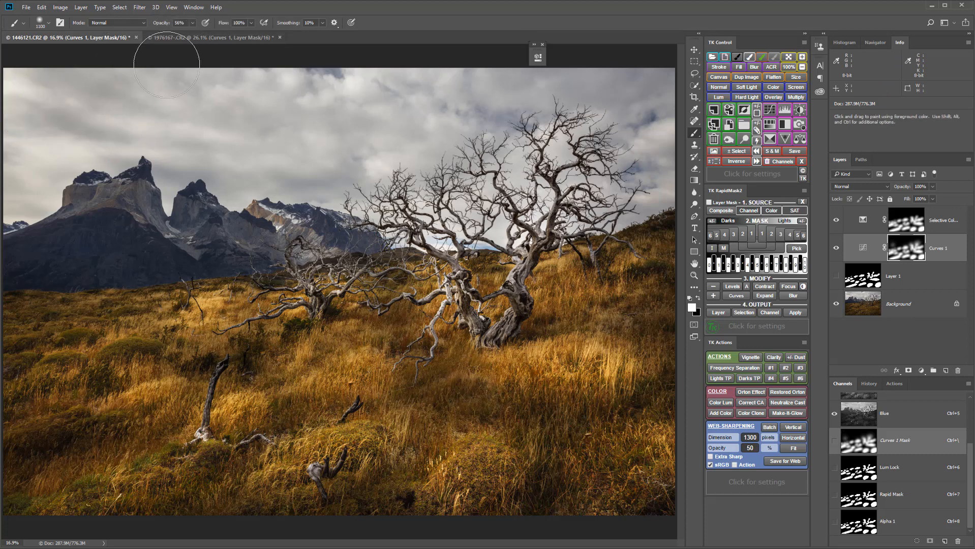
key(3)
click(38, 110)
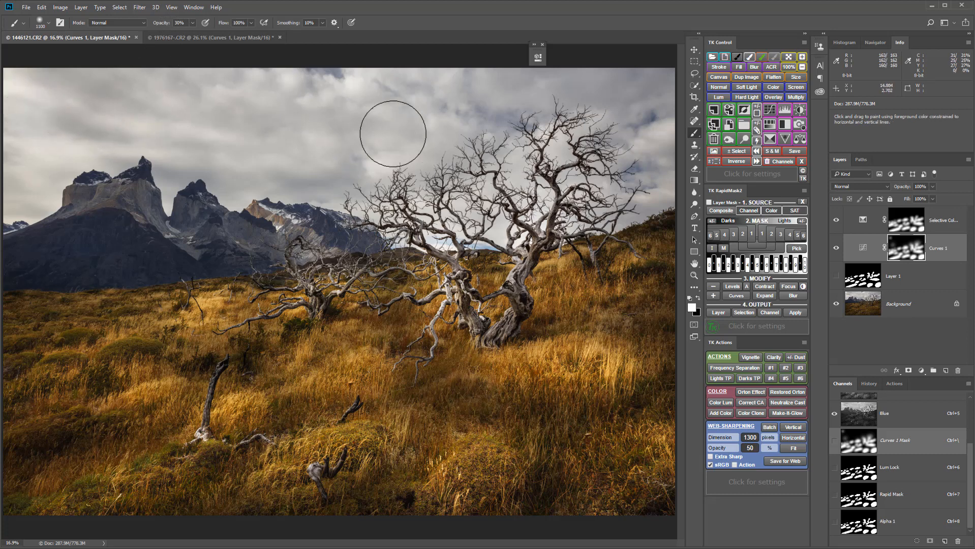
shift+click(474, 143)
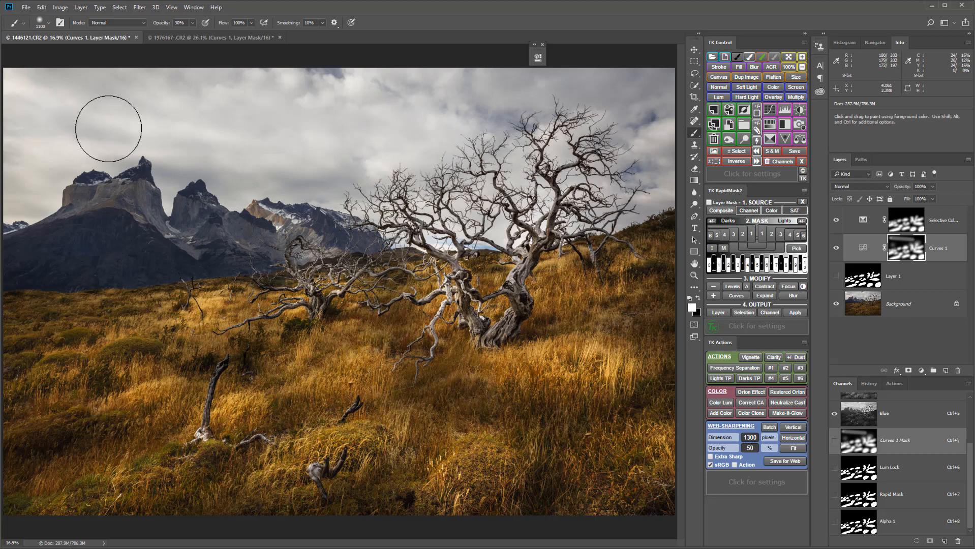
mouse_move(435, 90)
mouse_down()
mouse_move(627, 92)
mouse_move(669, 112)
mouse_up()
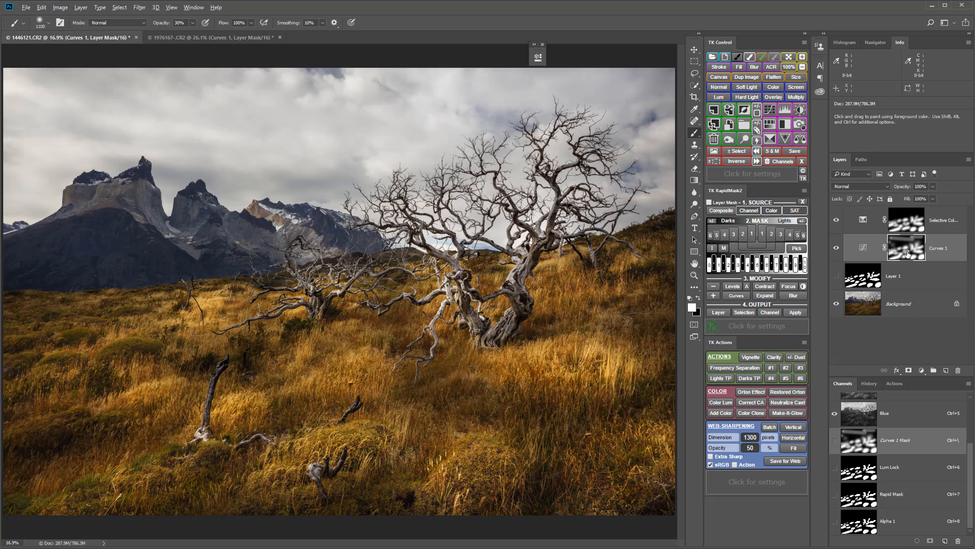
Step: Replace the Selective Color layer's mask with a copy of the painted Curves mask and compare the image with that layer hidden and shown
drag(908, 255, 906, 222)
click(835, 221)
click(835, 221)
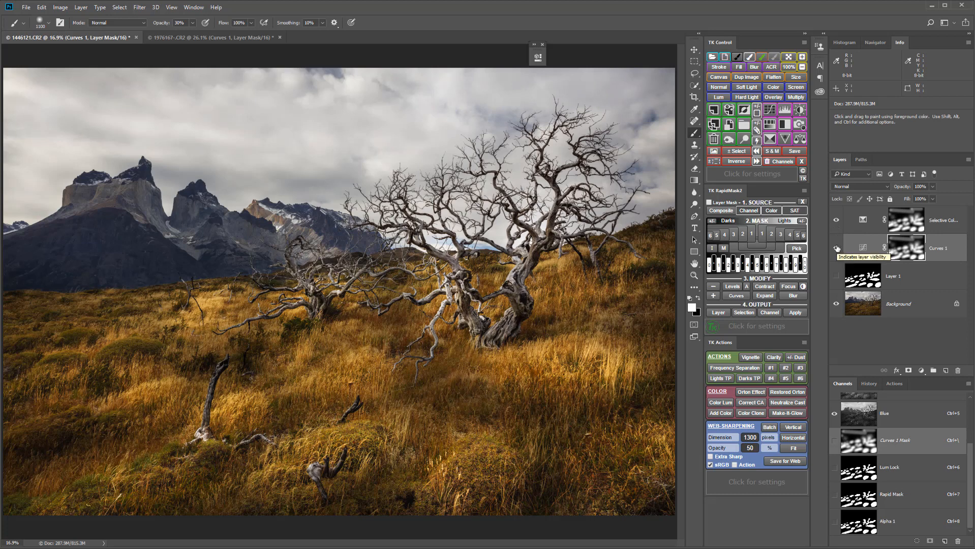
Step: Put the Selective Color and Curves layers into a group with a white mask and name it "dappled light"
shift+click(959, 214)
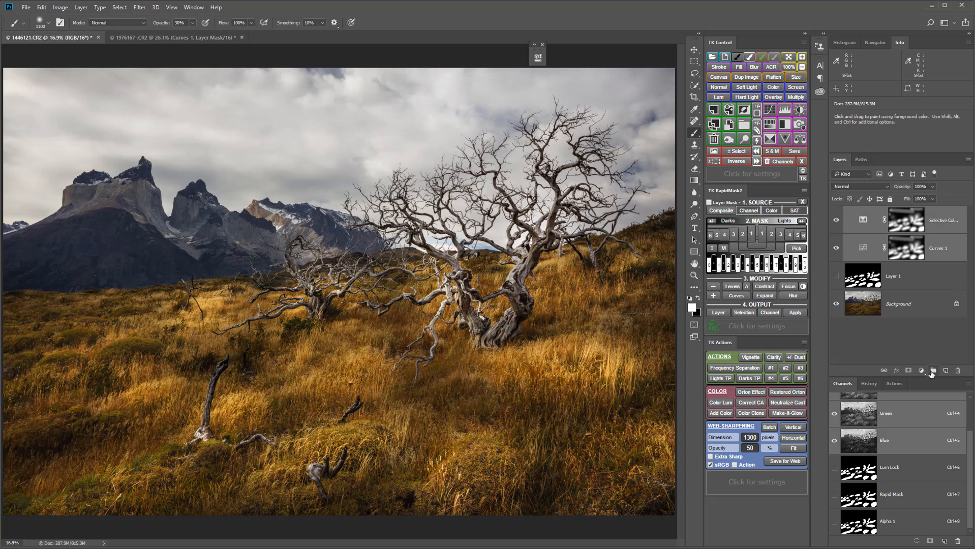
click(744, 125)
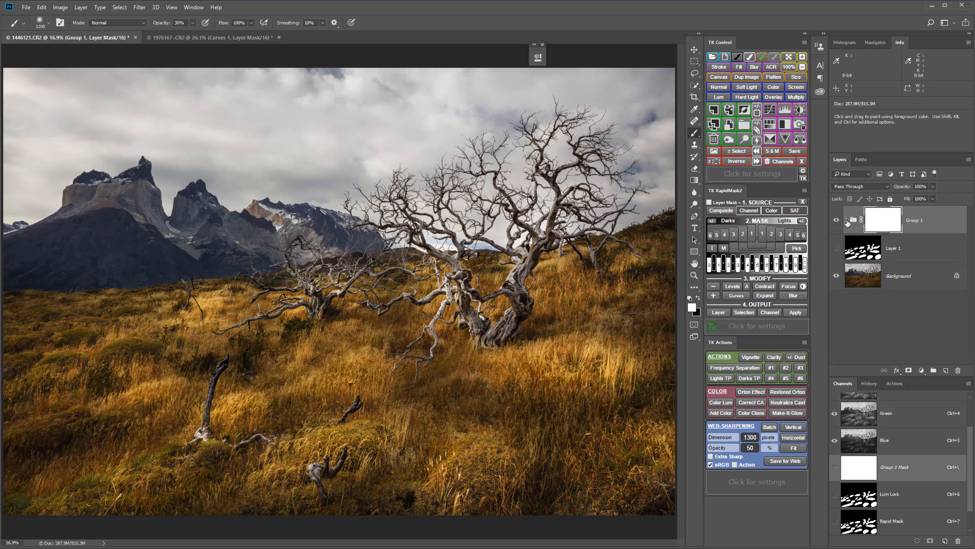
click(847, 221)
click(846, 222)
double_click(922, 220)
text(d)
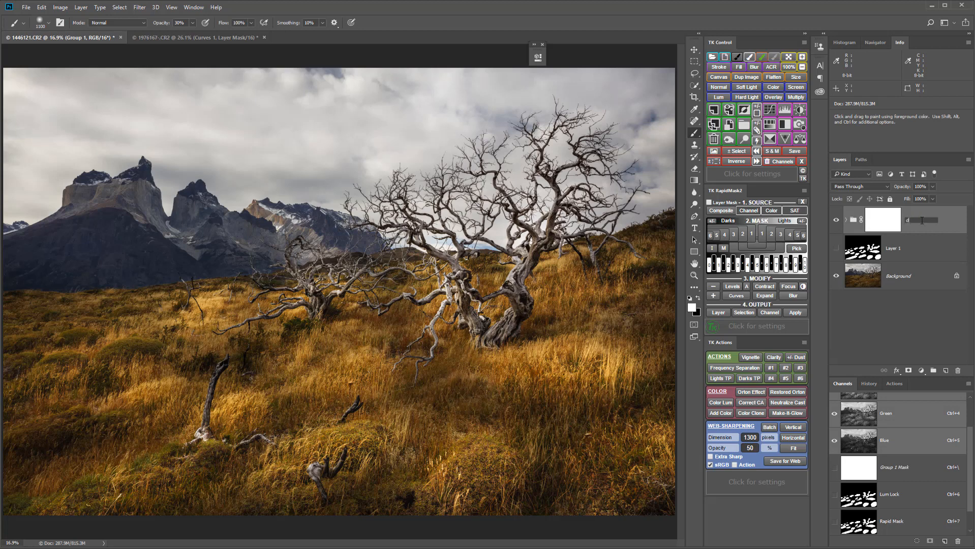
text(appled light)
key(Return)
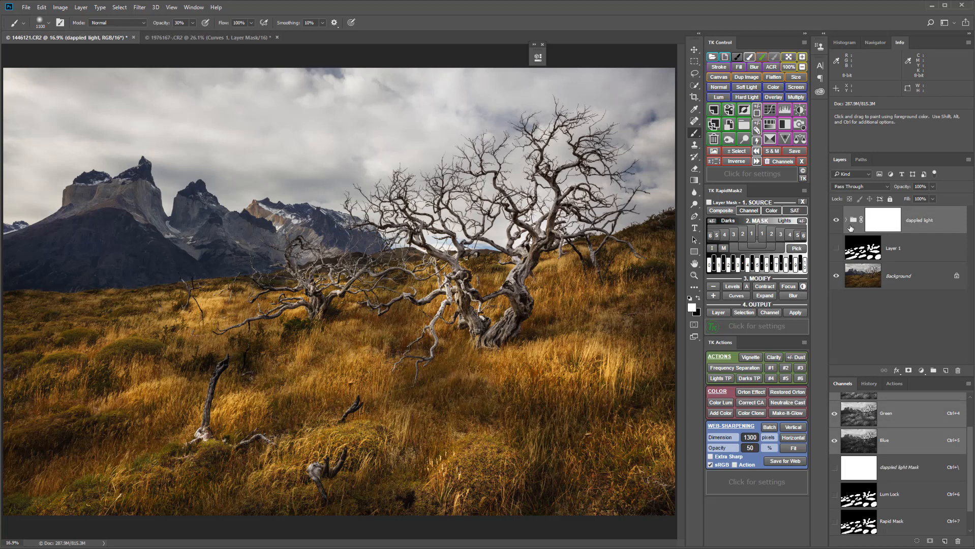
Step: Compare the image with the dappled light group hidden and shown, and set the group's opacity to 86%
click(835, 220)
click(835, 221)
click(934, 187)
mouse_move(902, 201)
mouse_down()
mouse_move(885, 204)
mouse_move(913, 197)
mouse_up()
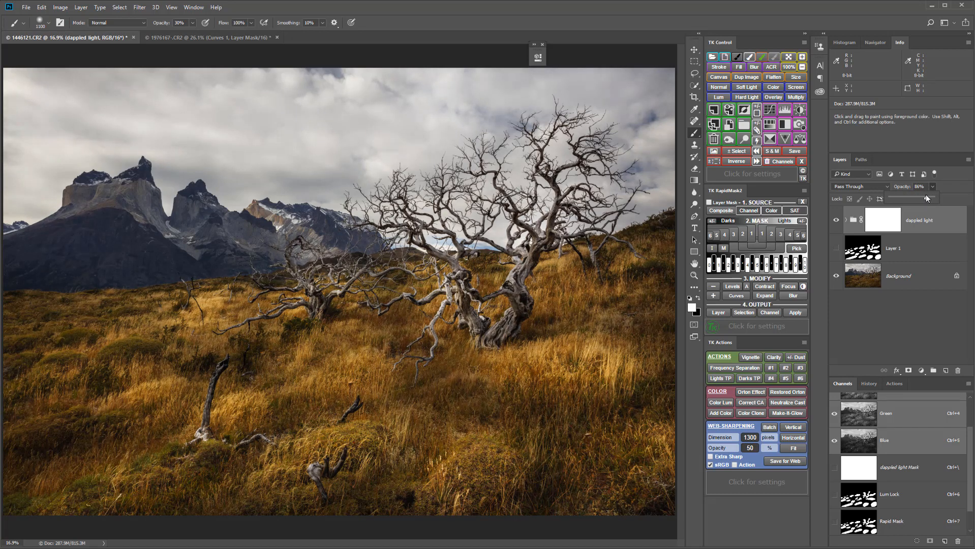
Step: Reshape the grouped Curves layer's curve with points at Input 66, Output 167 and Input 26, Output 60
click(846, 220)
double_click(887, 278)
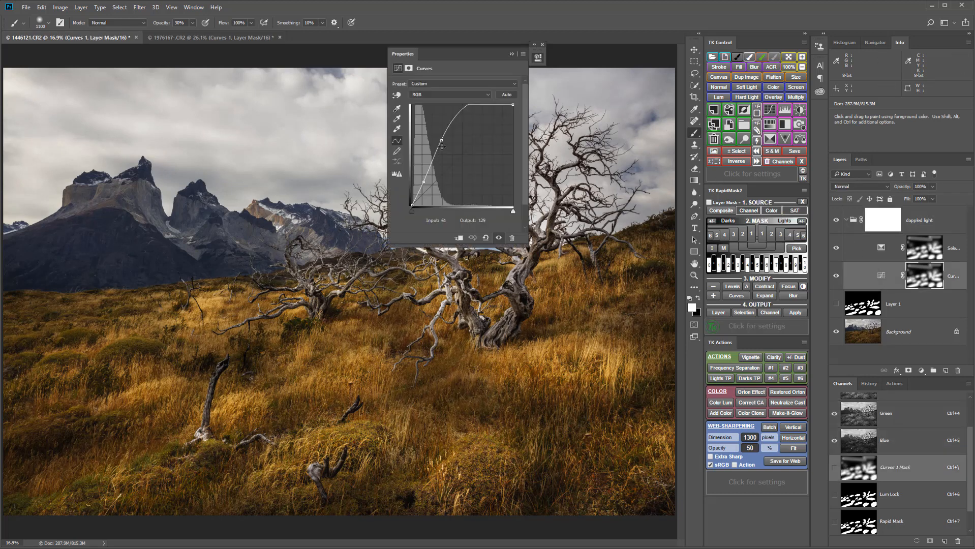
drag(441, 140, 439, 139)
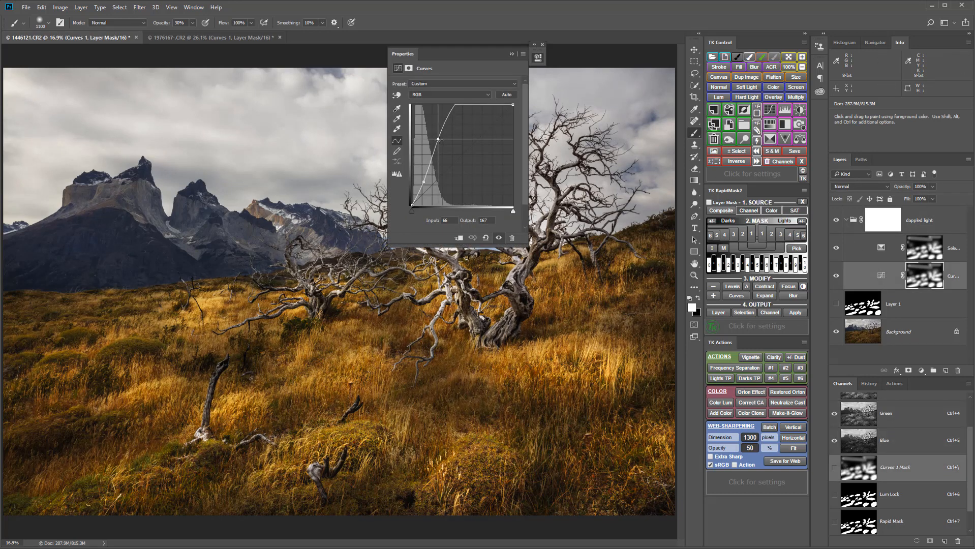
drag(423, 181, 422, 182)
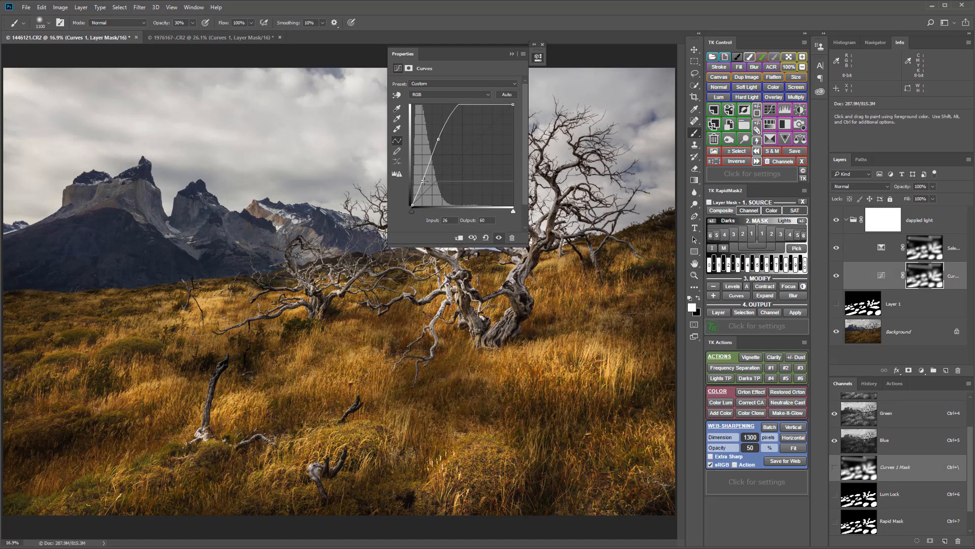
click(537, 58)
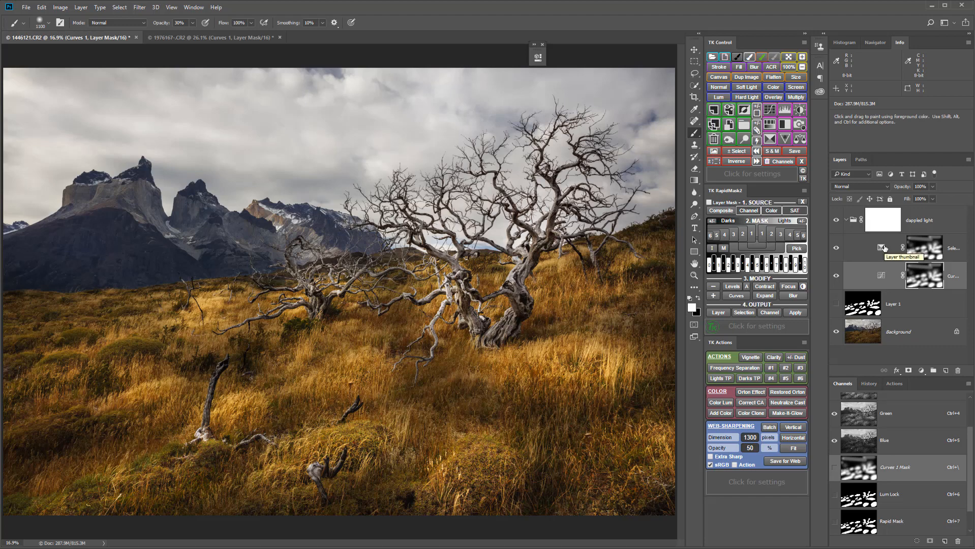
Step: Compare the image with and without the dappled light group, collapse the group and leave it hidden
click(835, 221)
click(836, 221)
click(836, 221)
click(835, 221)
click(847, 220)
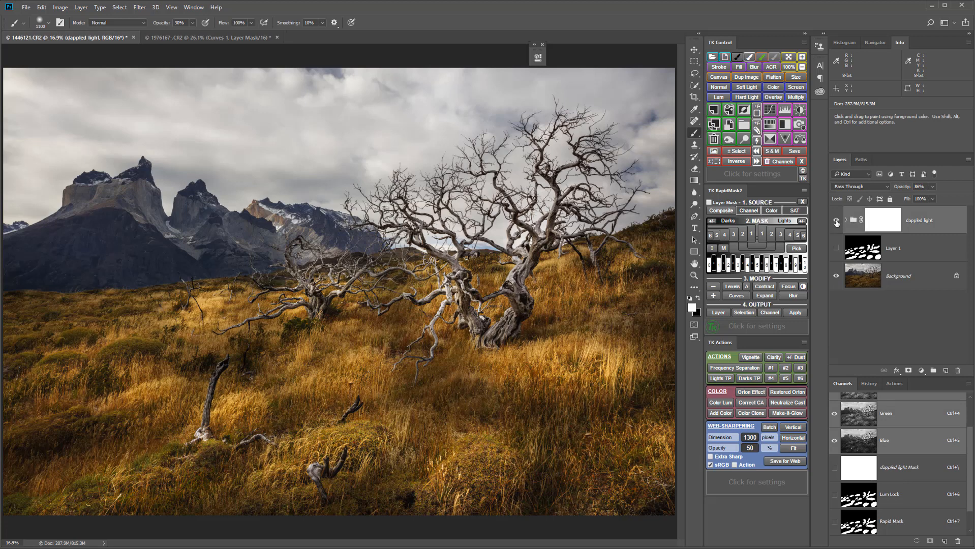
click(836, 221)
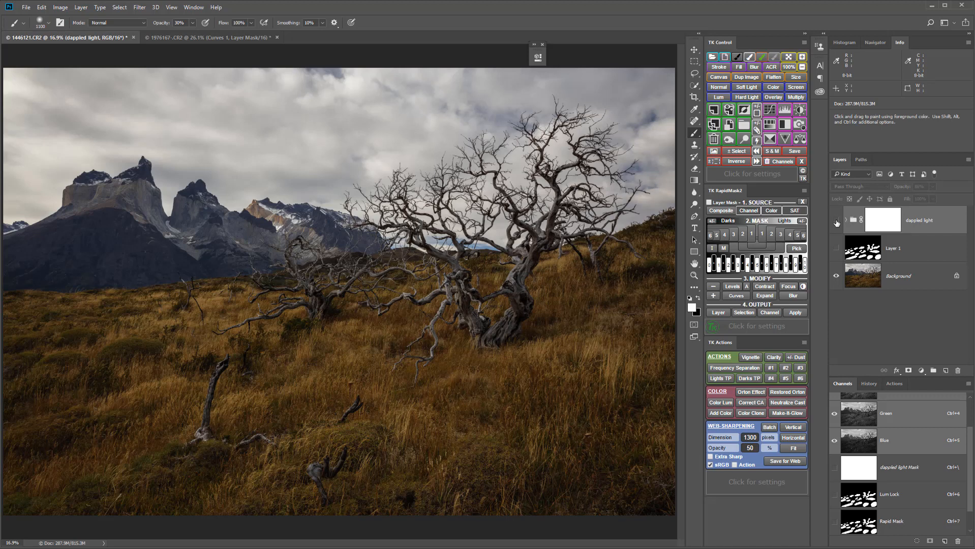
Step: Add a new layer above the dappled light group and fill it with black
click(714, 114)
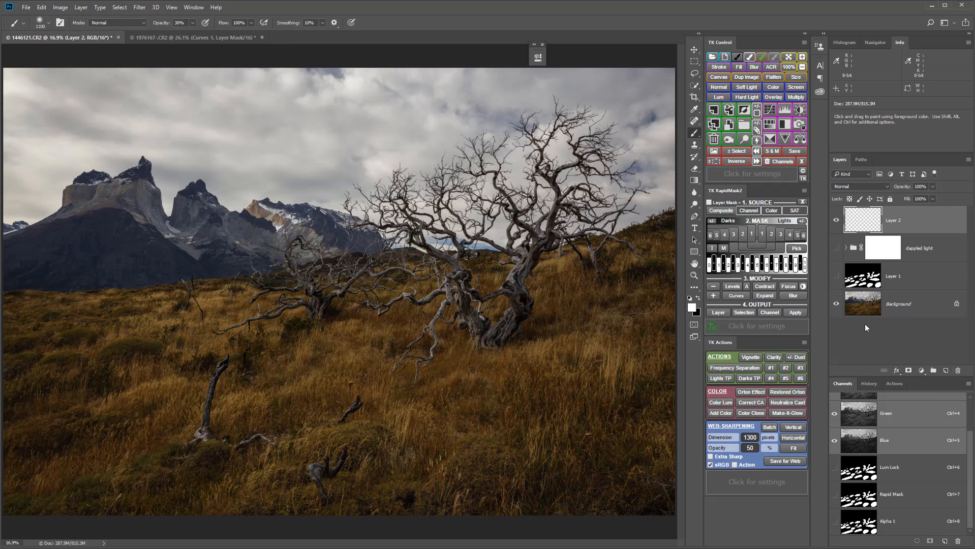
click(739, 69)
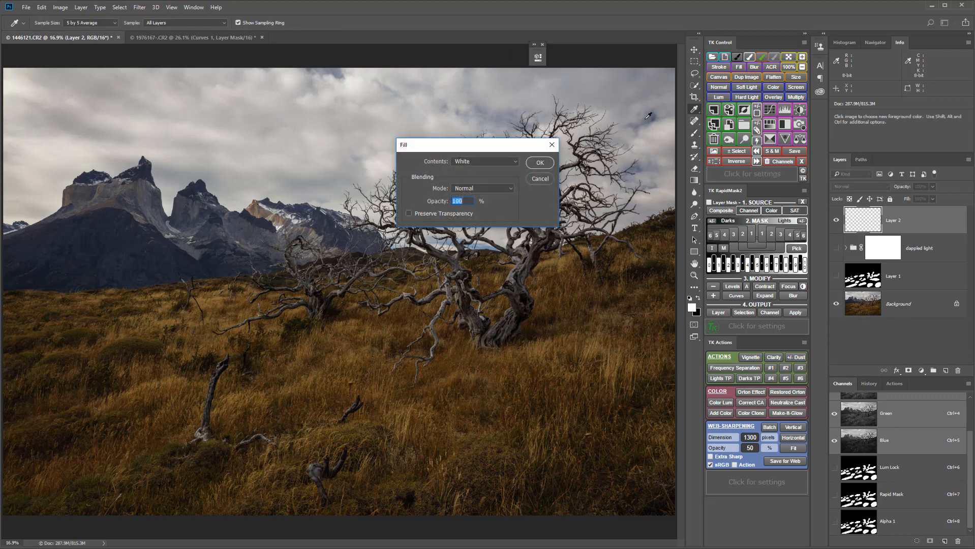
click(517, 164)
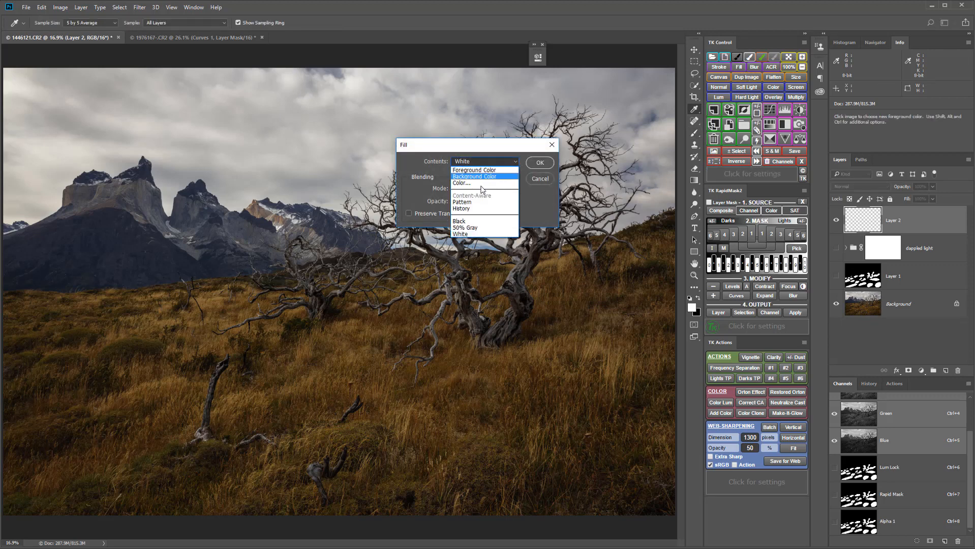
click(482, 222)
click(540, 163)
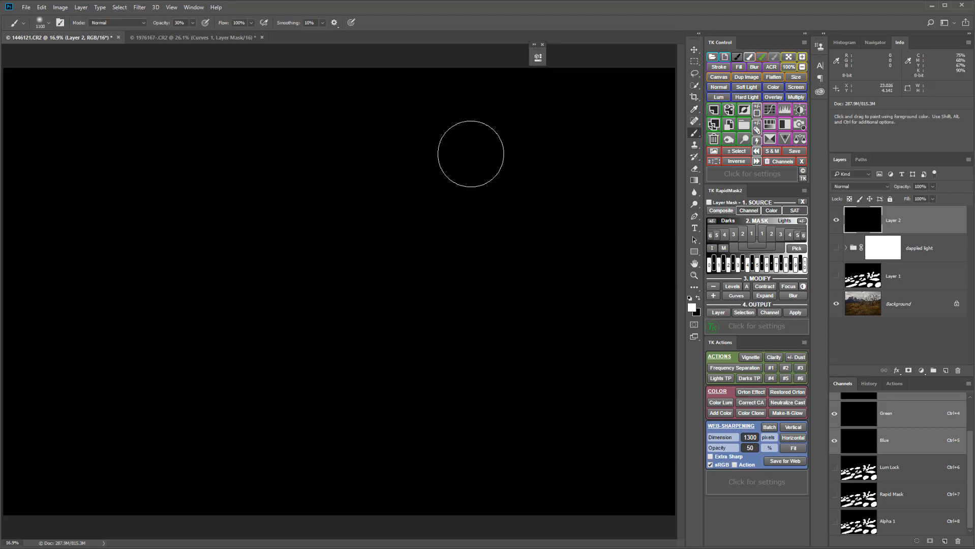
click(42, 7)
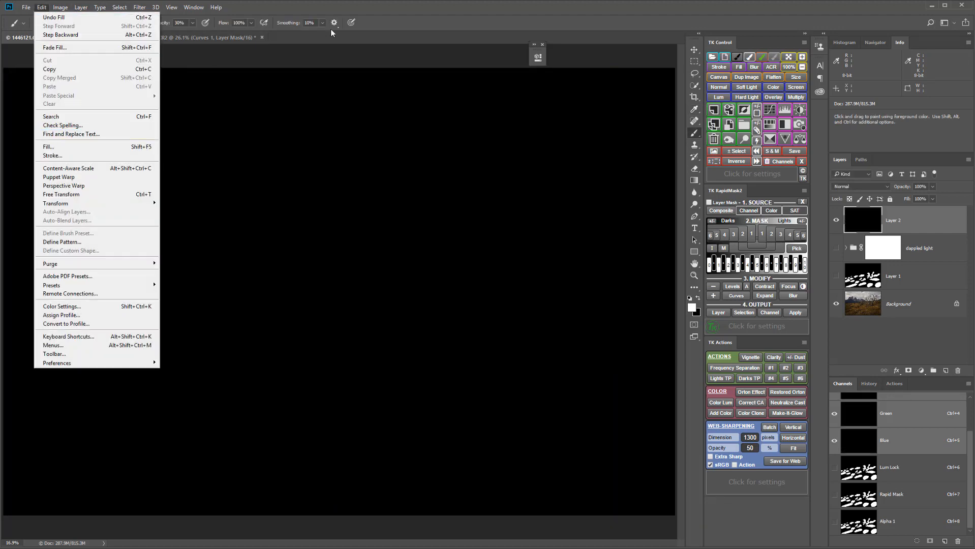
click(417, 8)
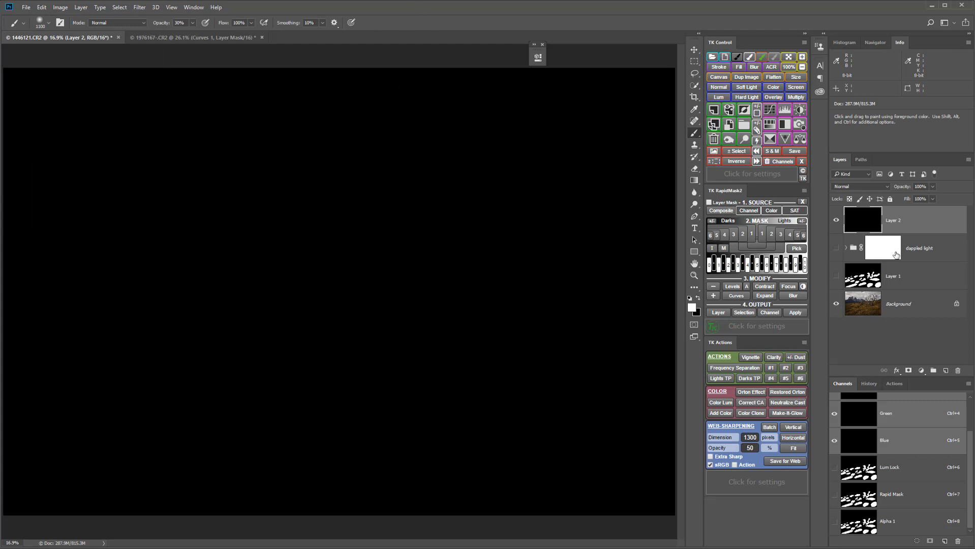
Step: Lower the black layer's opacity to 26% and set up a white 600-pixel brush at 100% opacity
click(933, 186)
drag(914, 200, 899, 201)
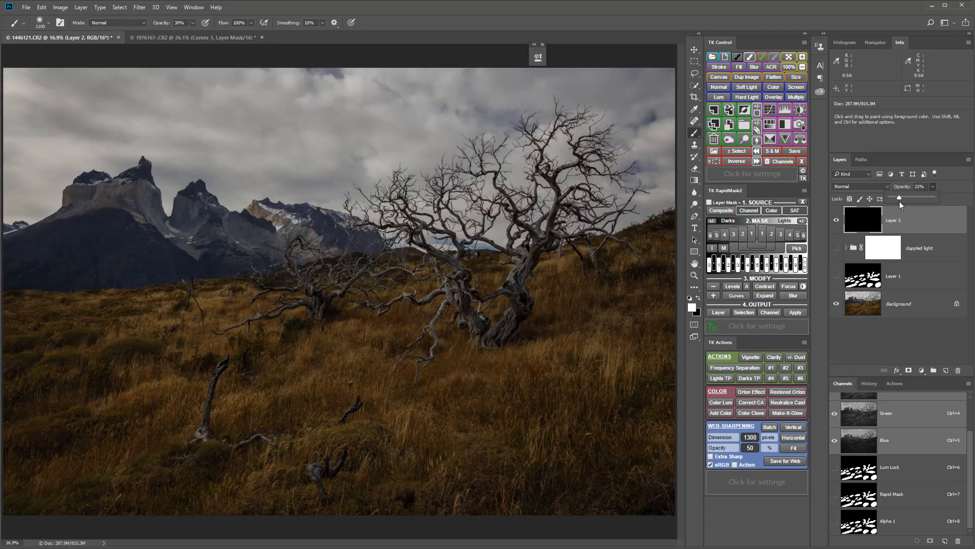
click(749, 58)
key(bracketleft)
key(bracketleft)
key(bracketleft)
key(bracketleft)
key(bracketleft)
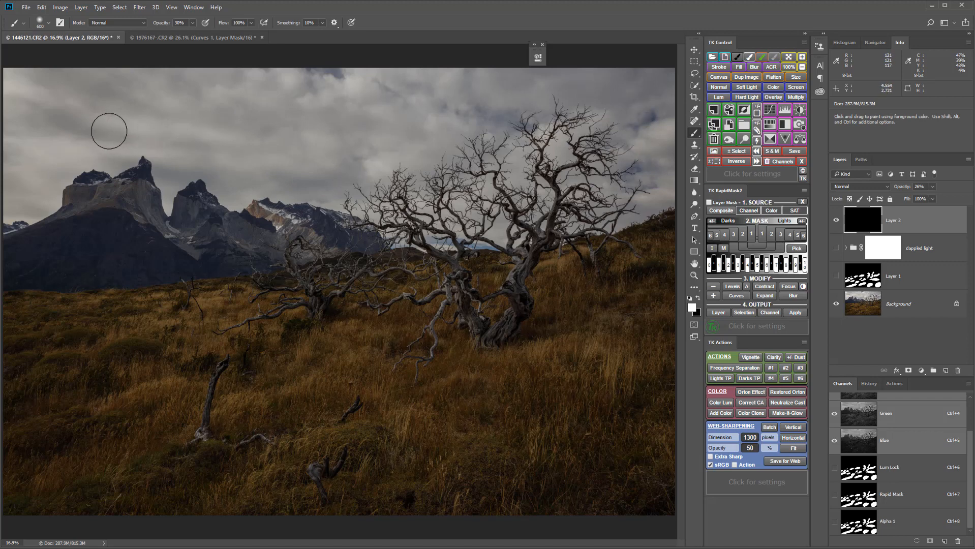
click(193, 23)
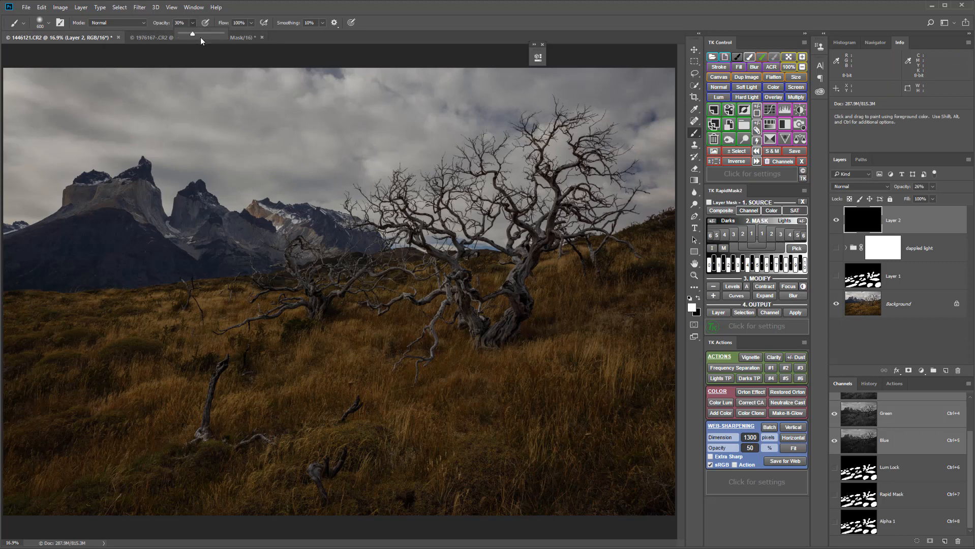
click(348, 10)
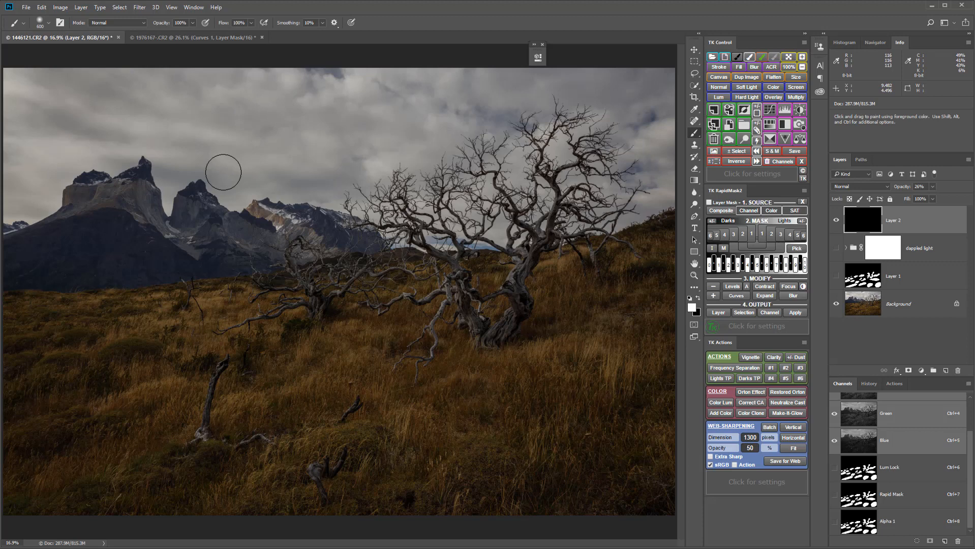
Step: Dab eleven soft white spots across the sky, trees and grass on the black layer, and set the layer's opacity to 100%
click(101, 129)
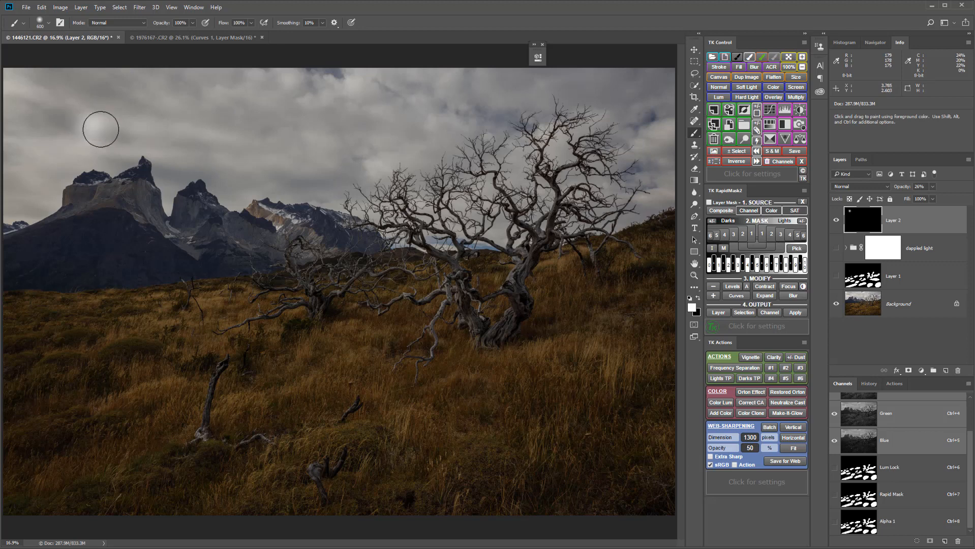
click(284, 165)
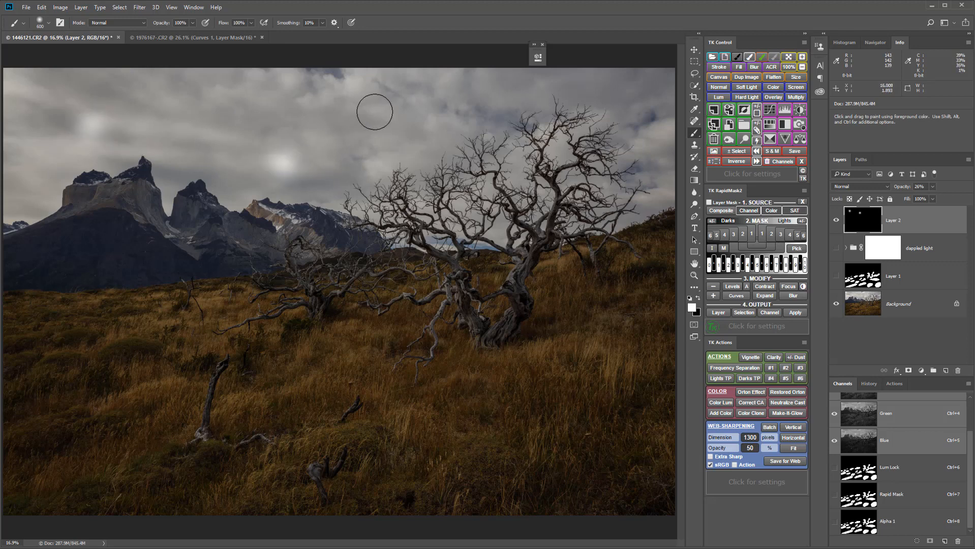
click(375, 111)
click(572, 105)
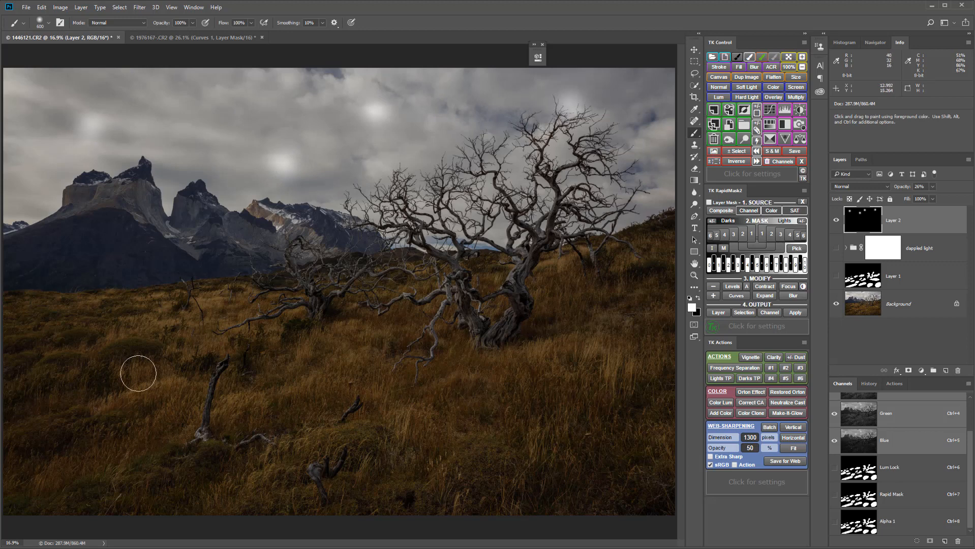
click(72, 300)
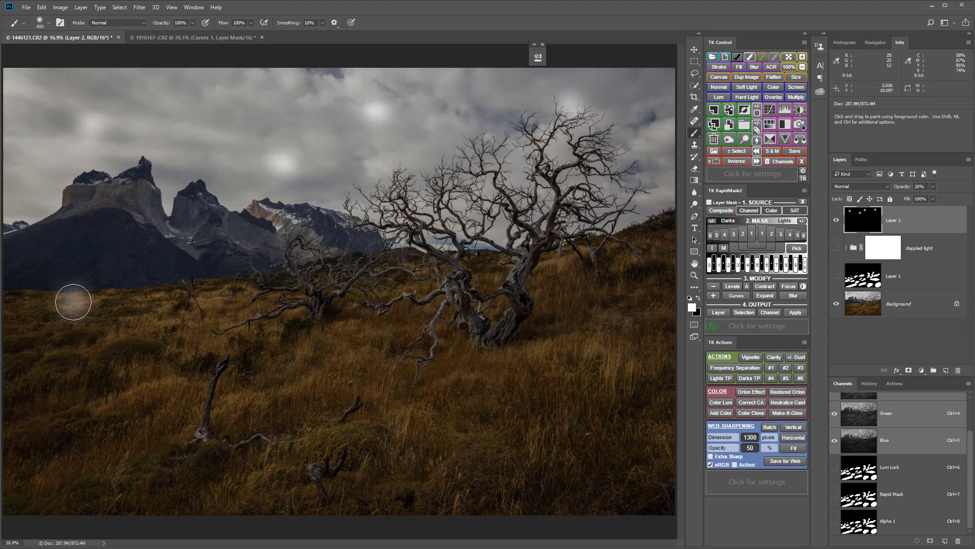
click(238, 313)
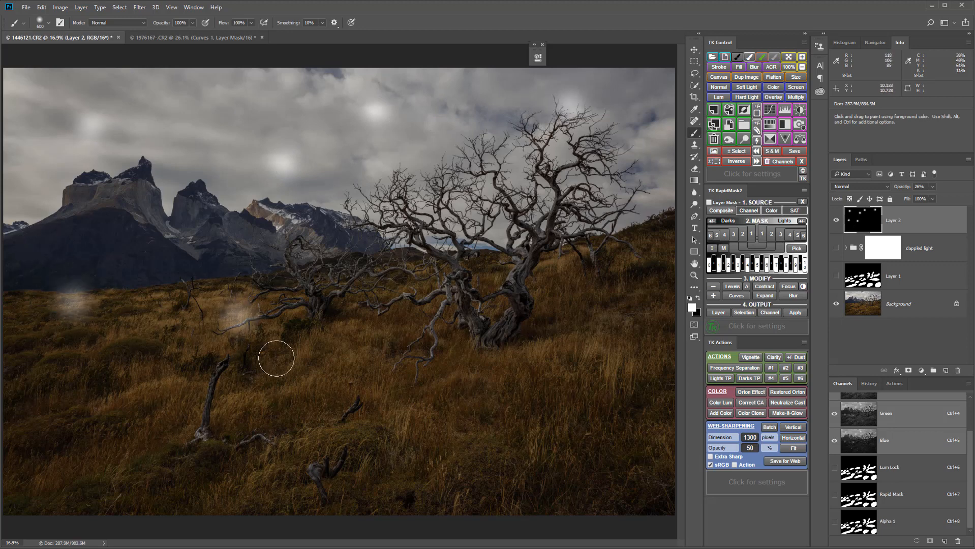
click(81, 474)
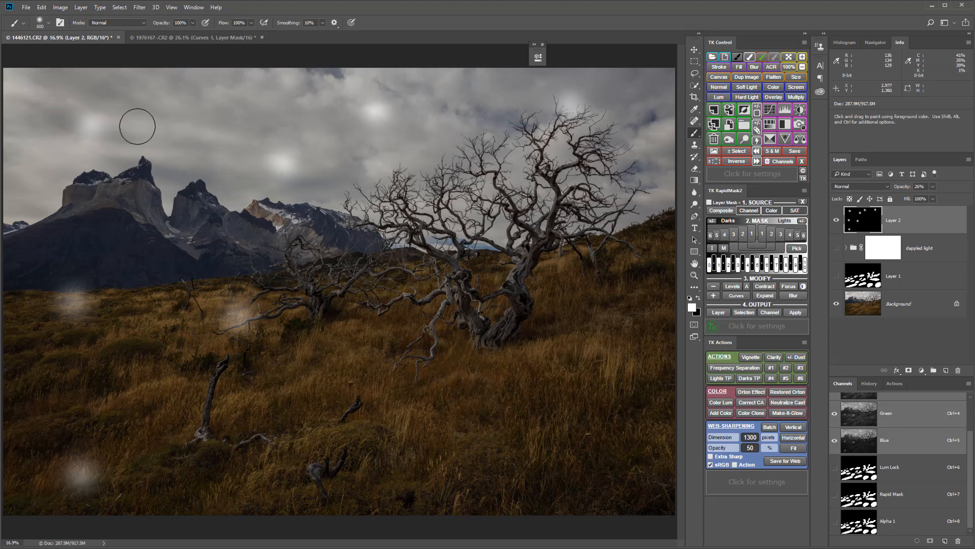
click(541, 387)
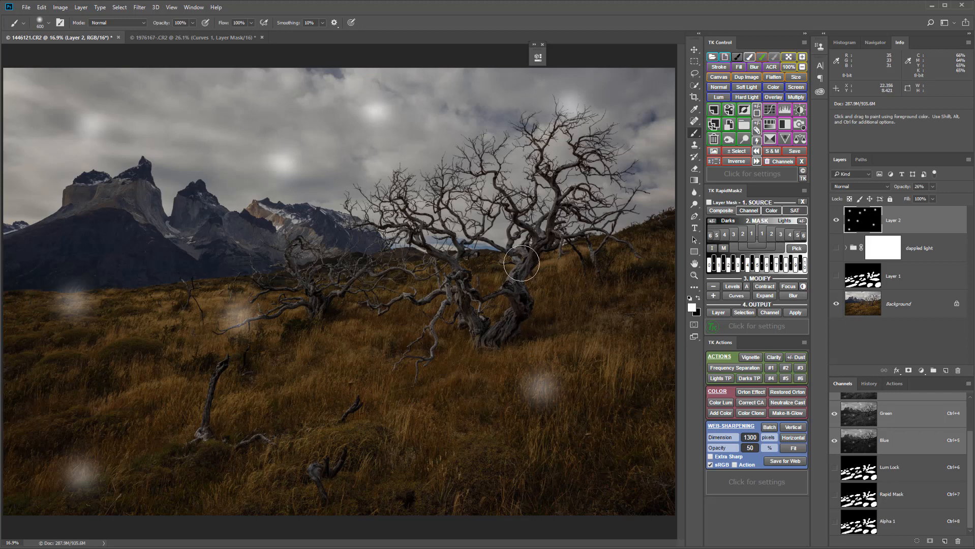
click(525, 264)
click(355, 431)
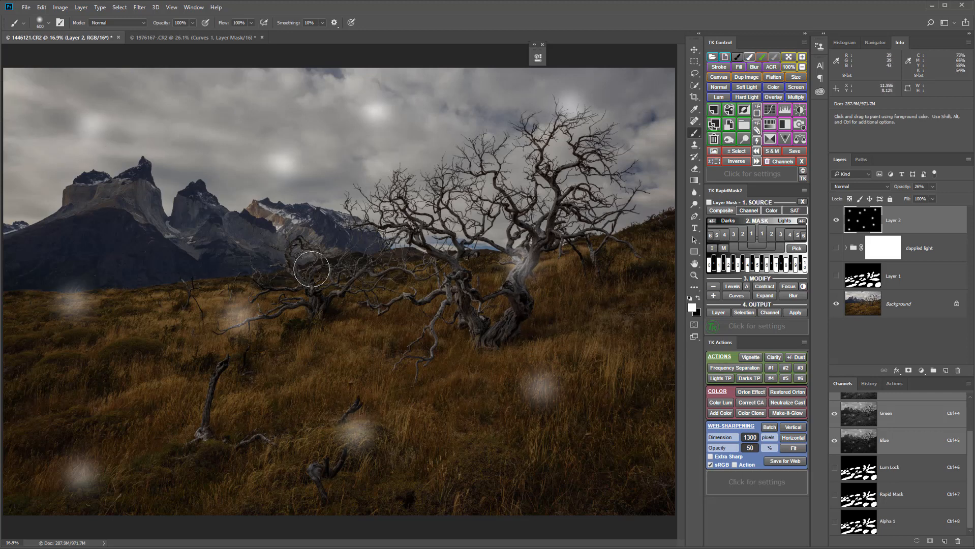
click(306, 262)
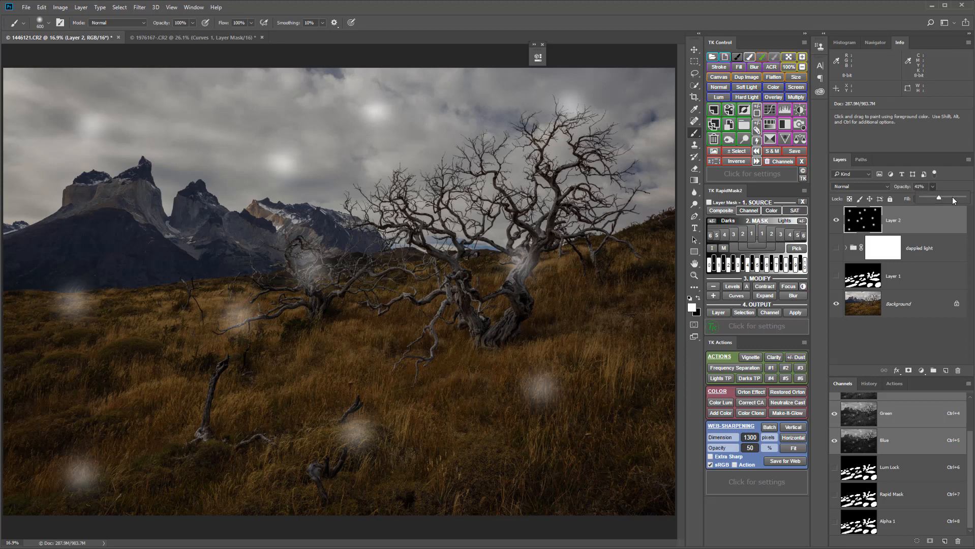
drag(944, 196, 963, 197)
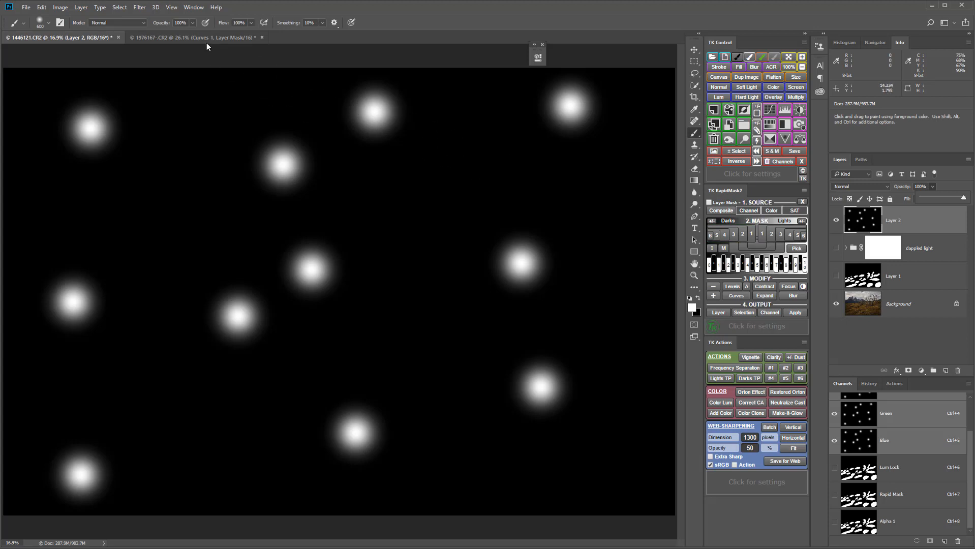
Step: Apply a Radial Blur to the spot layer using the Zoom method, amount 100, Good quality, with the blur centre near the upper-left corner
click(147, 7)
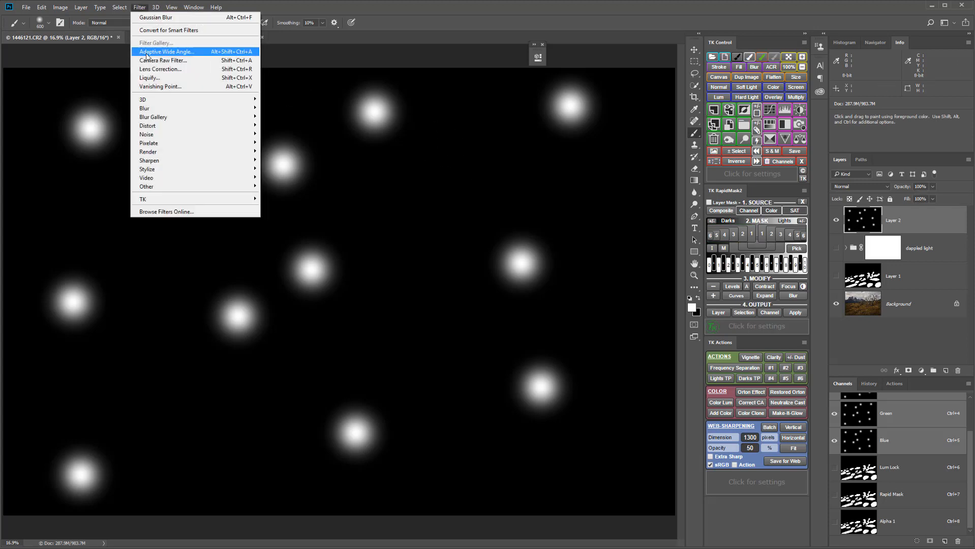
mouse_move(145, 110)
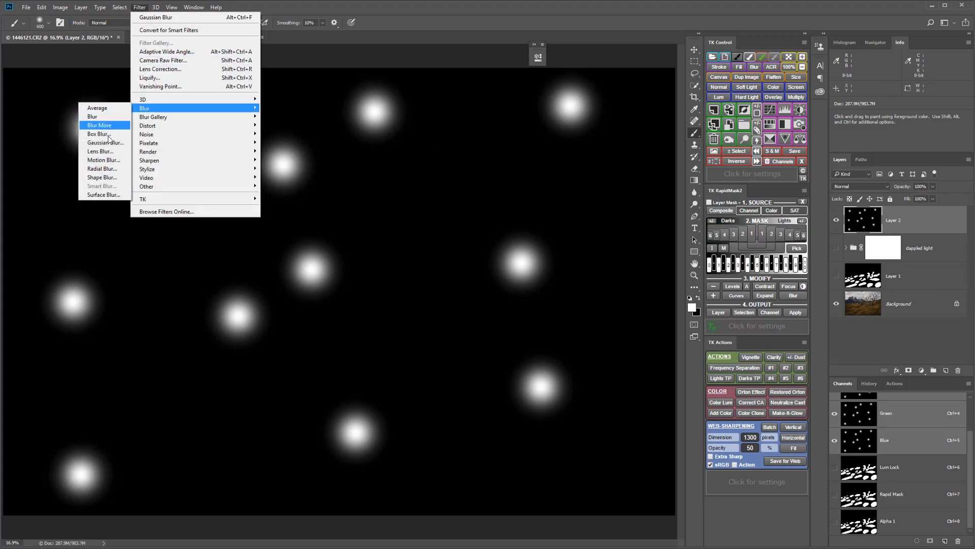
click(101, 169)
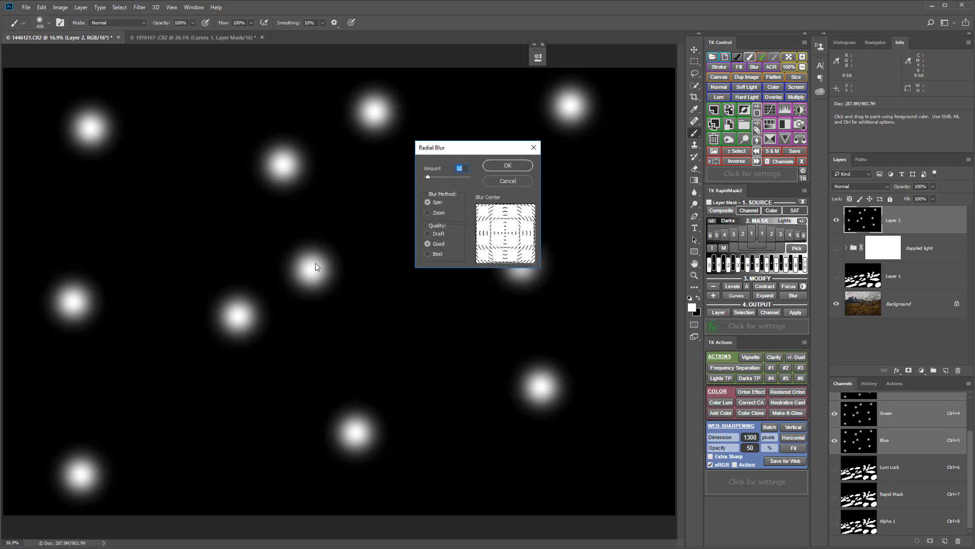
click(428, 213)
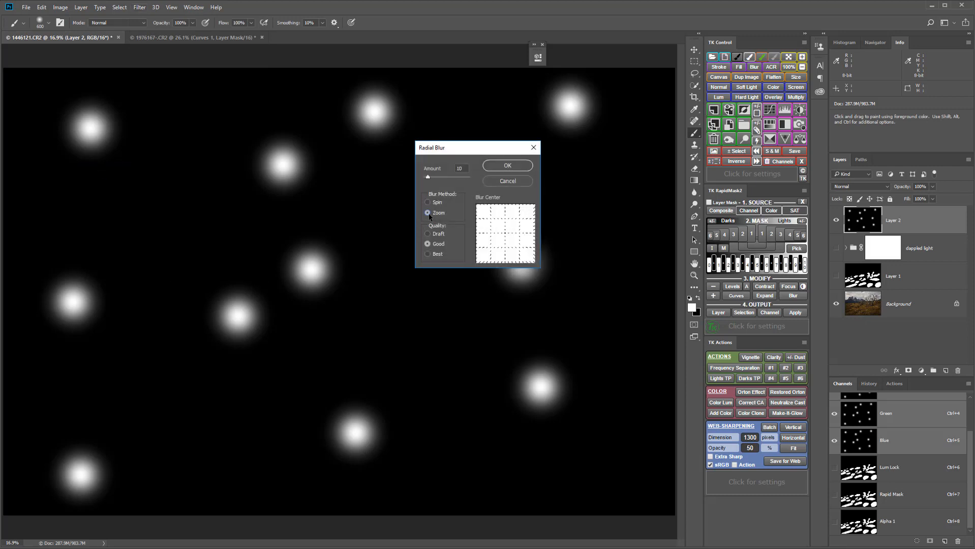
drag(428, 177, 479, 179)
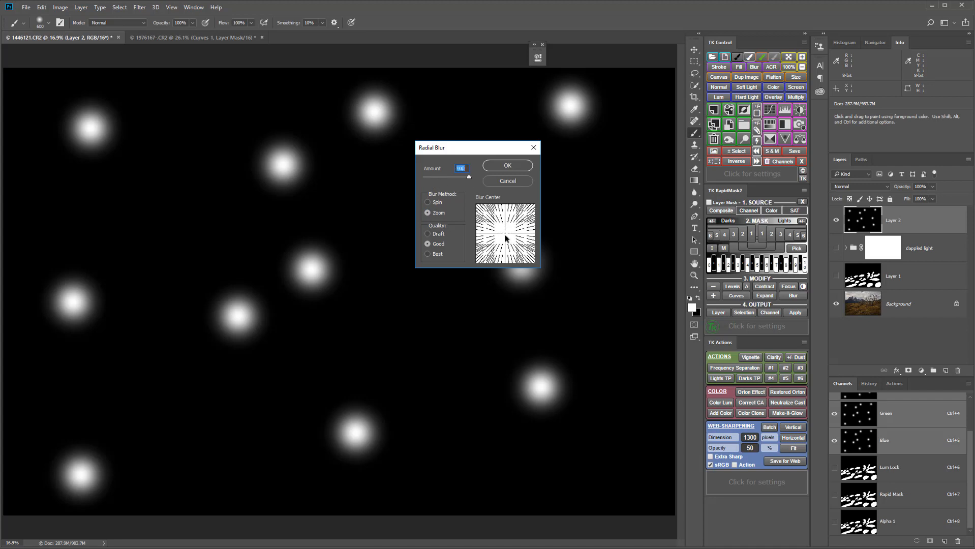
drag(504, 232, 473, 207)
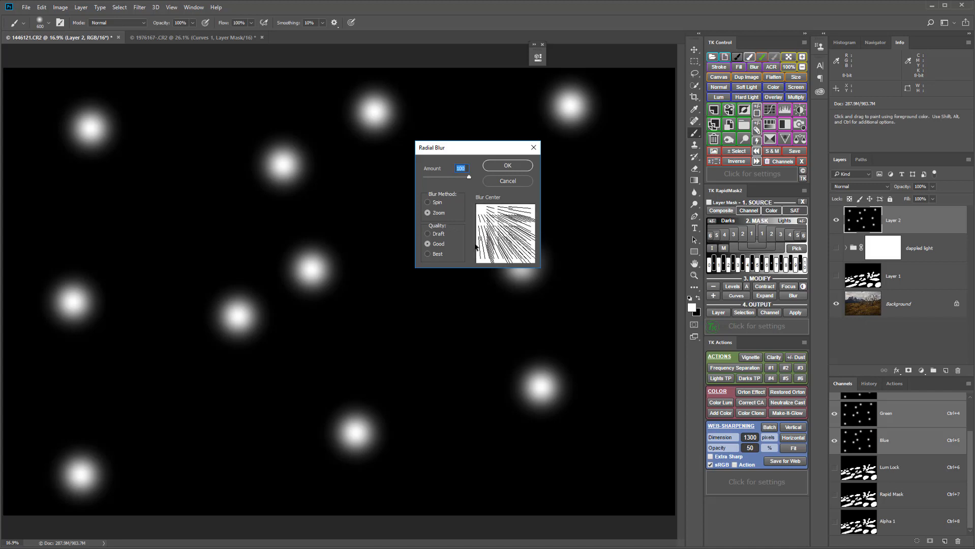
click(508, 166)
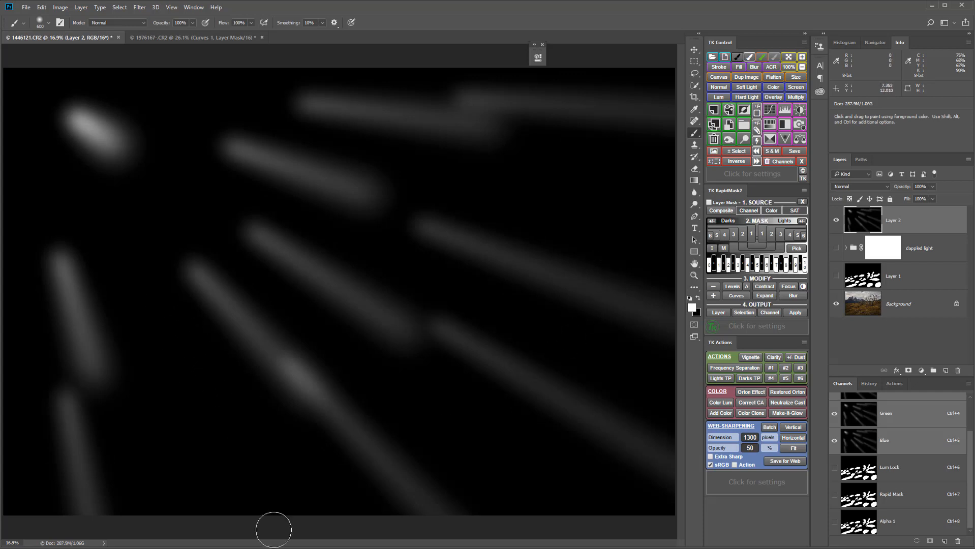
Step: Dab twenty-two white spots along the blurred streaks and in the dark gaps between them across the whole layer
click(156, 323)
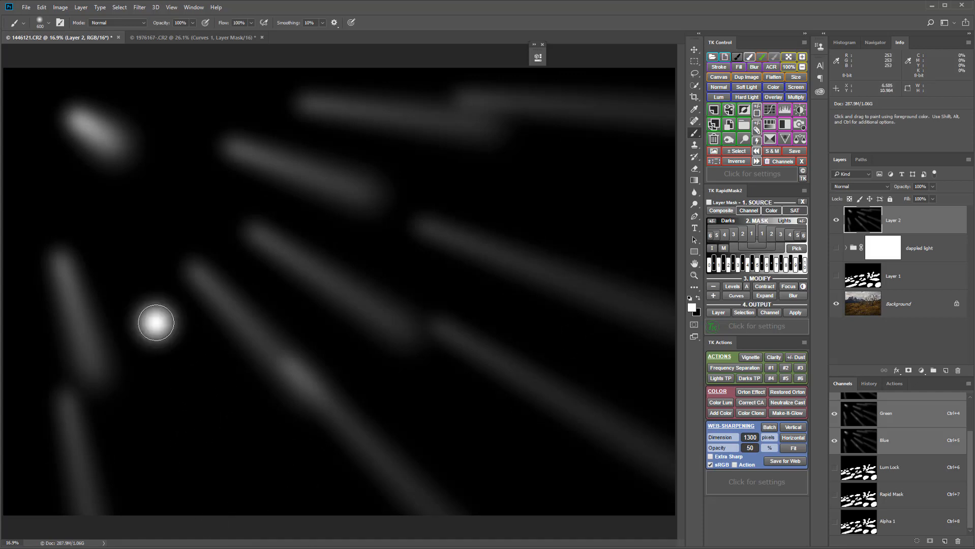
click(243, 485)
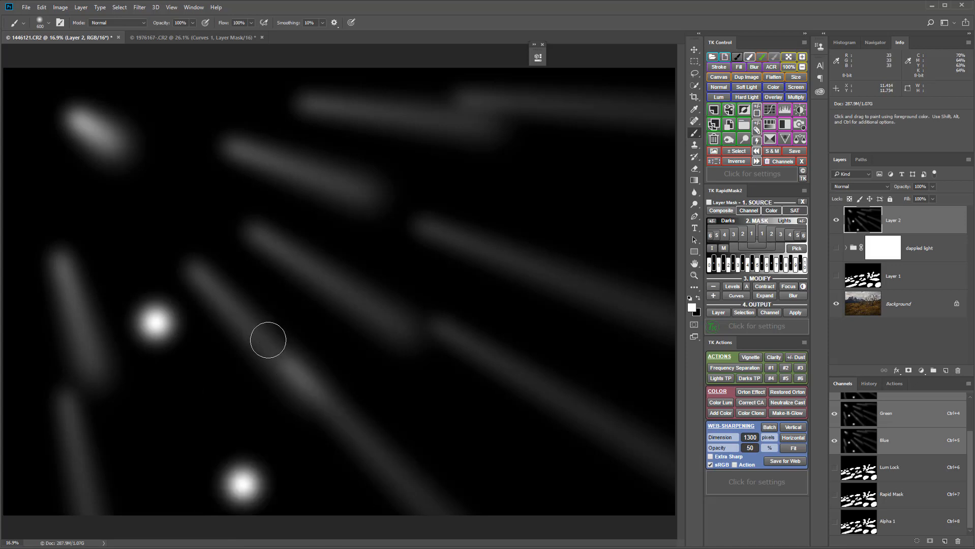
click(268, 340)
click(382, 465)
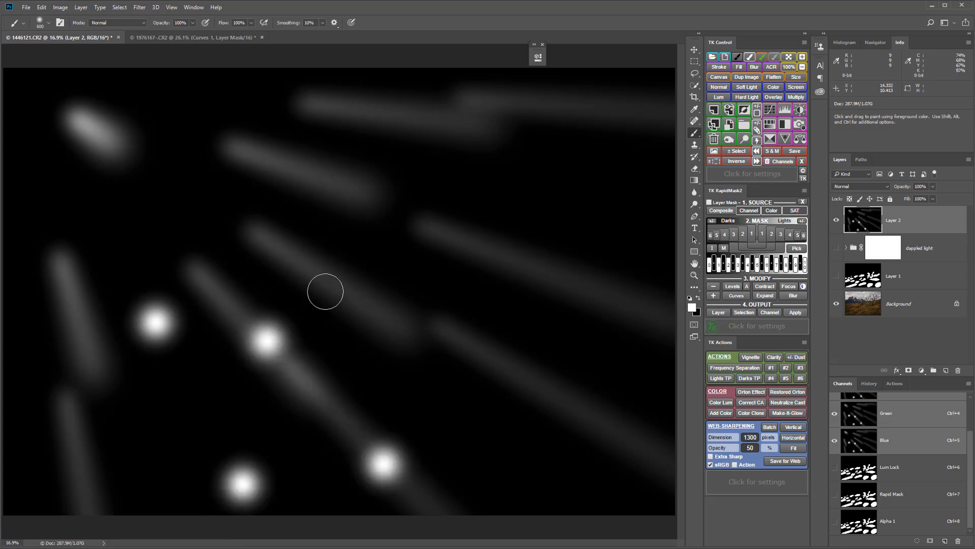
click(286, 257)
click(372, 309)
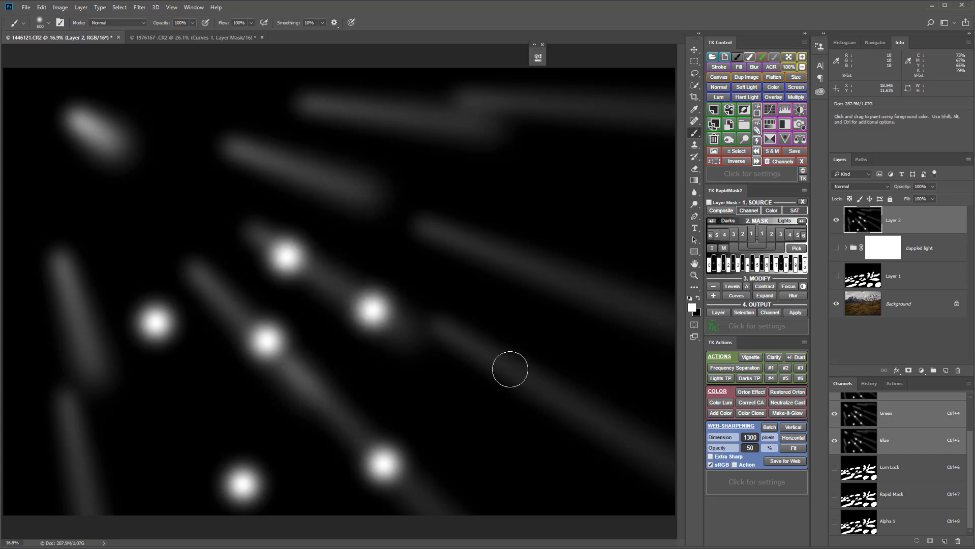
click(514, 374)
click(626, 442)
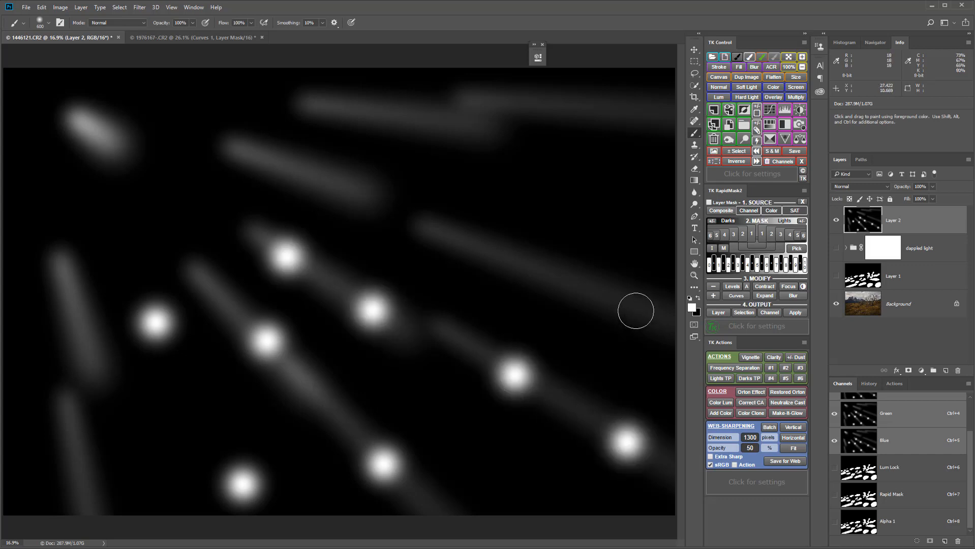
click(627, 306)
click(501, 259)
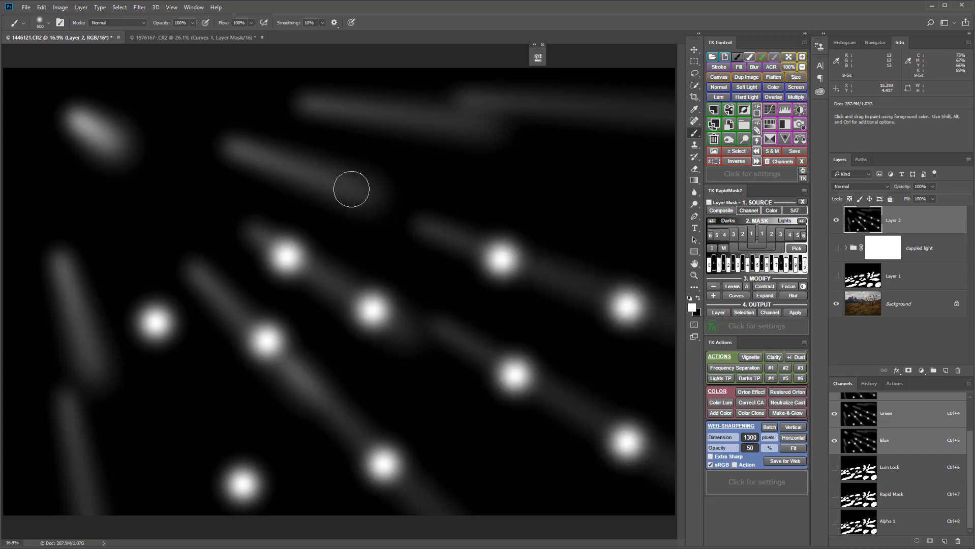
click(339, 186)
click(278, 164)
click(127, 161)
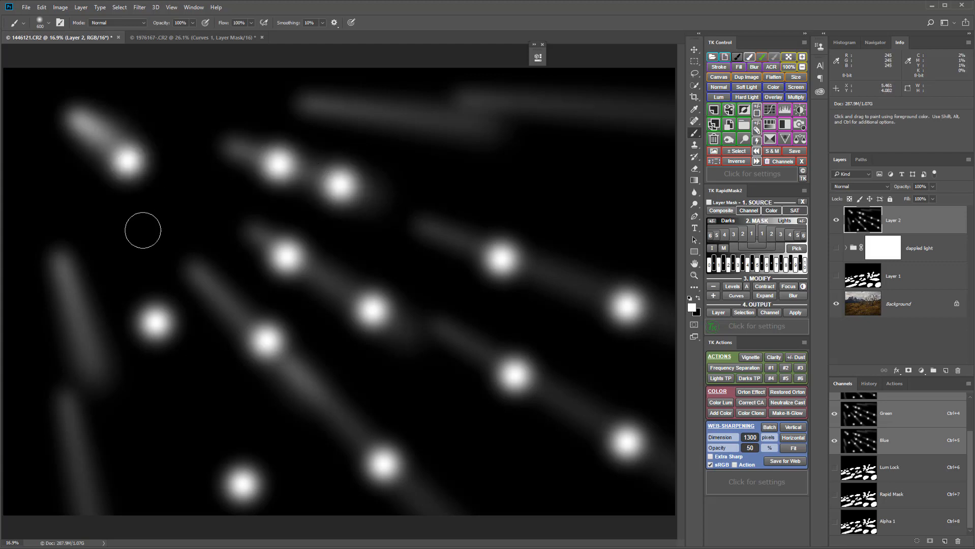
click(65, 278)
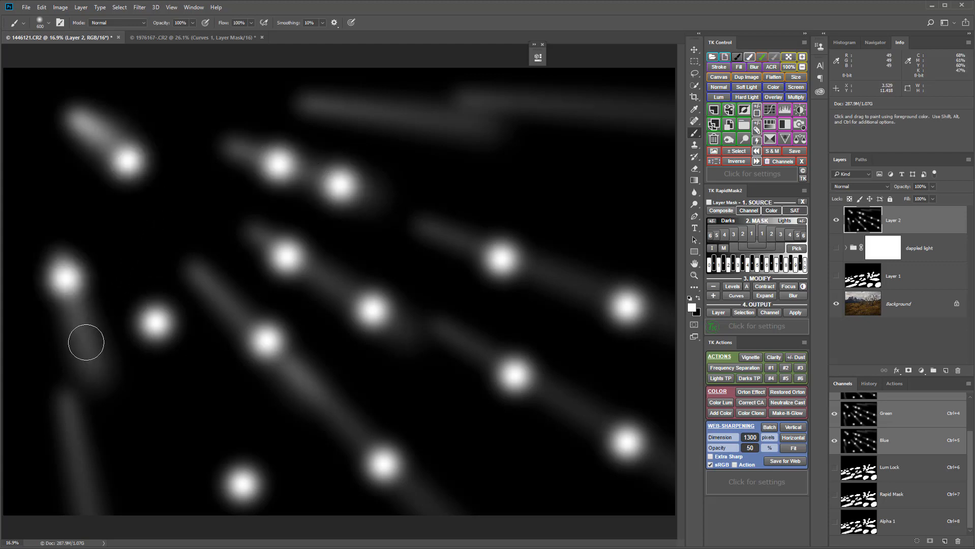
click(85, 344)
click(72, 432)
click(80, 491)
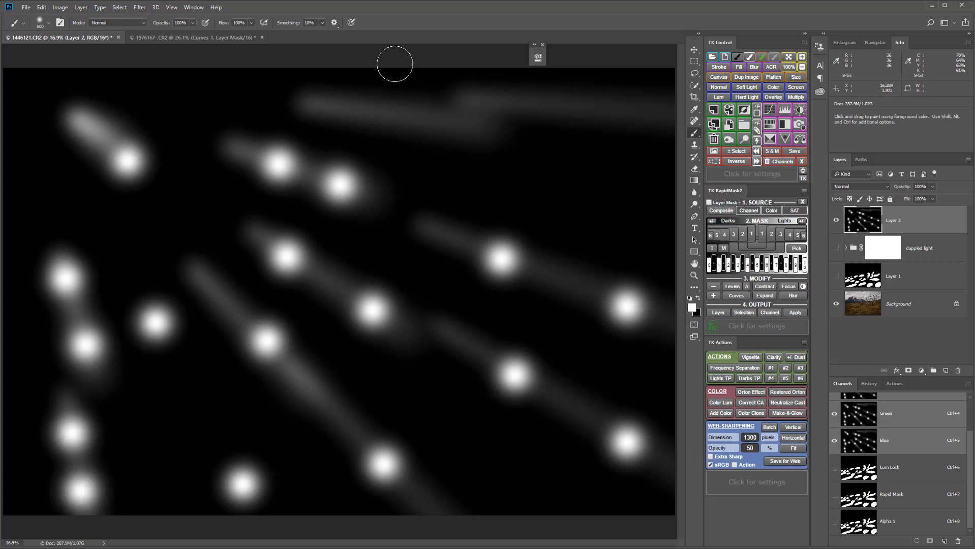
click(334, 105)
click(421, 118)
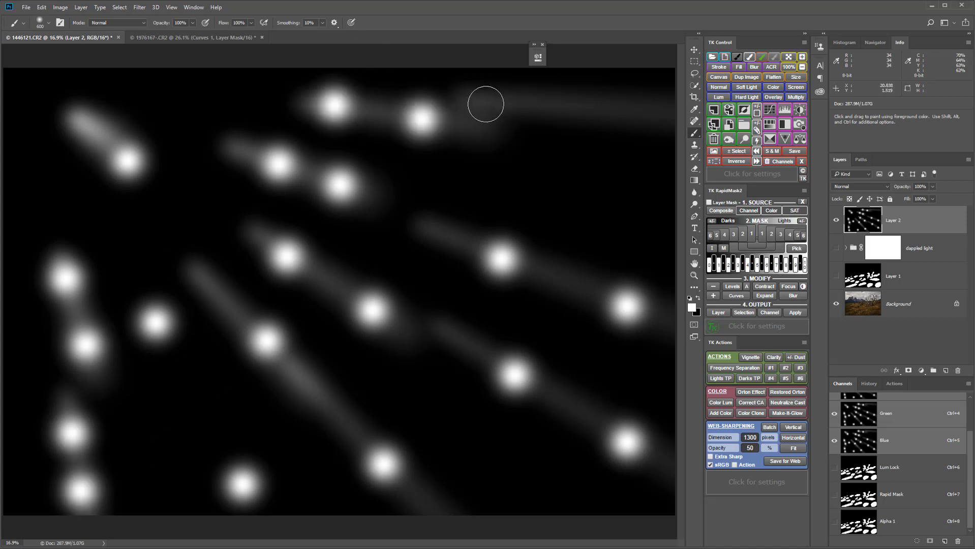
click(485, 104)
click(620, 108)
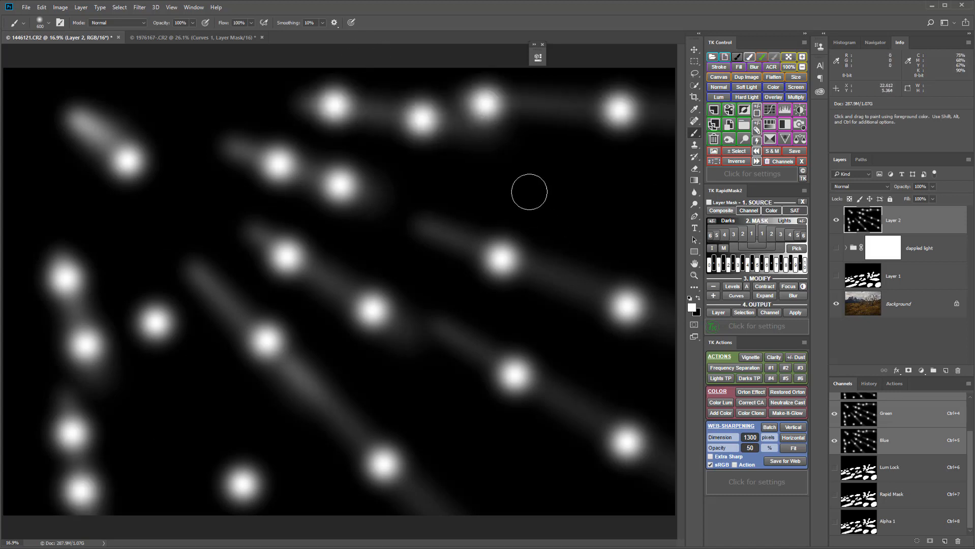
click(527, 188)
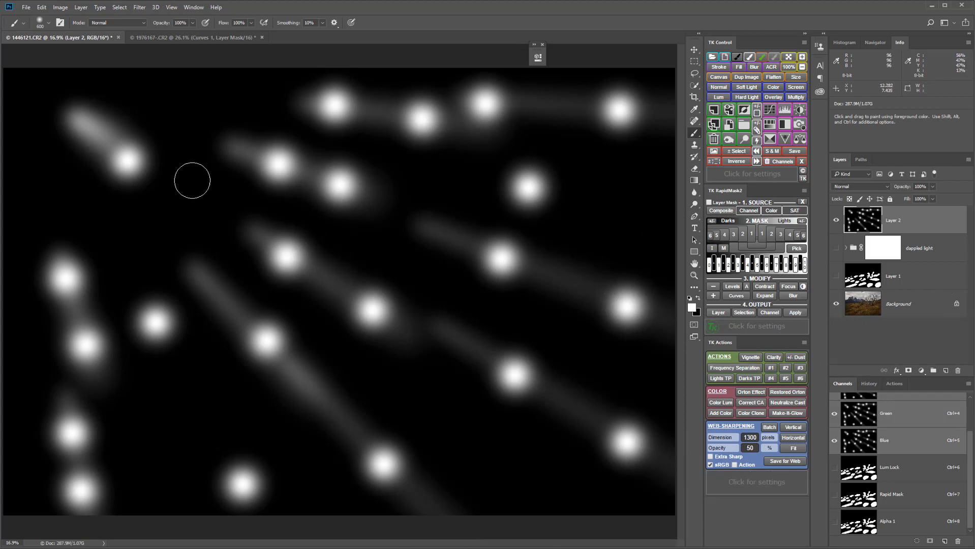
Step: Reapply the last Radial Blur to stretch the added white spots into rays
click(145, 9)
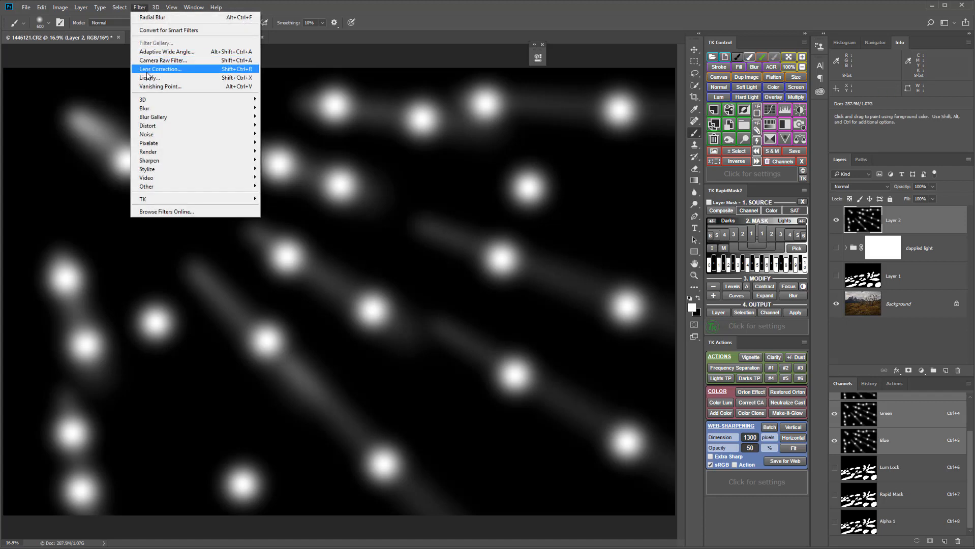
mouse_move(151, 110)
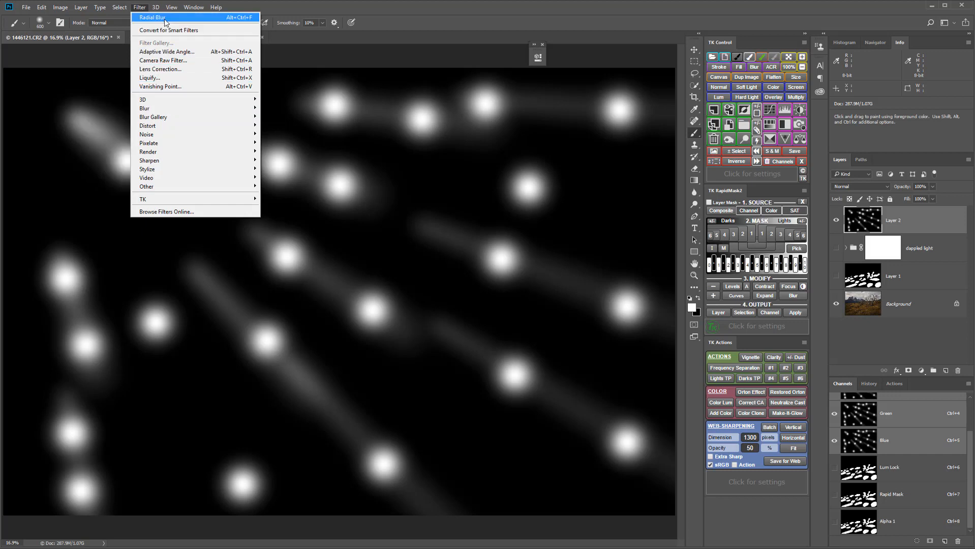
click(243, 19)
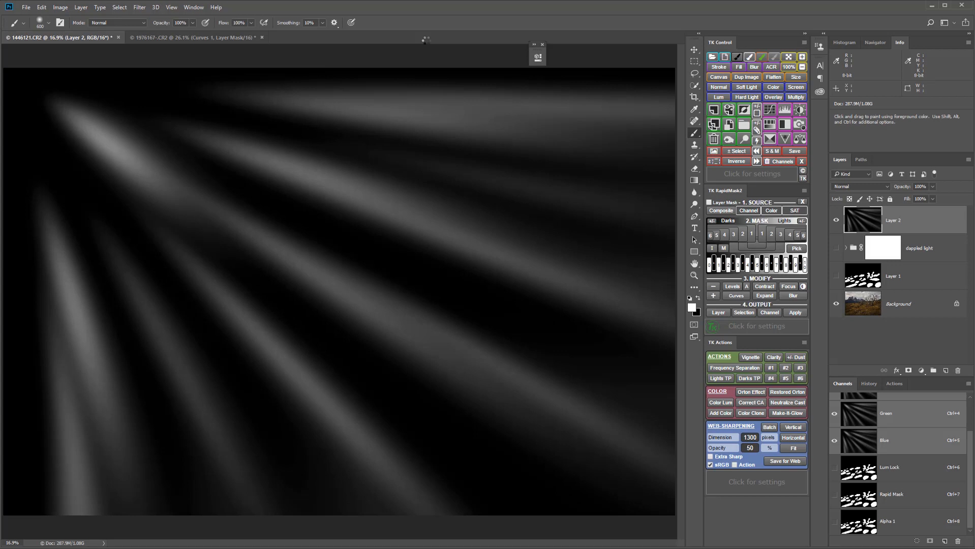
Step: Dab fourteen more white spots along the light rays and repeat the Radial Blur with the same settings
click(160, 330)
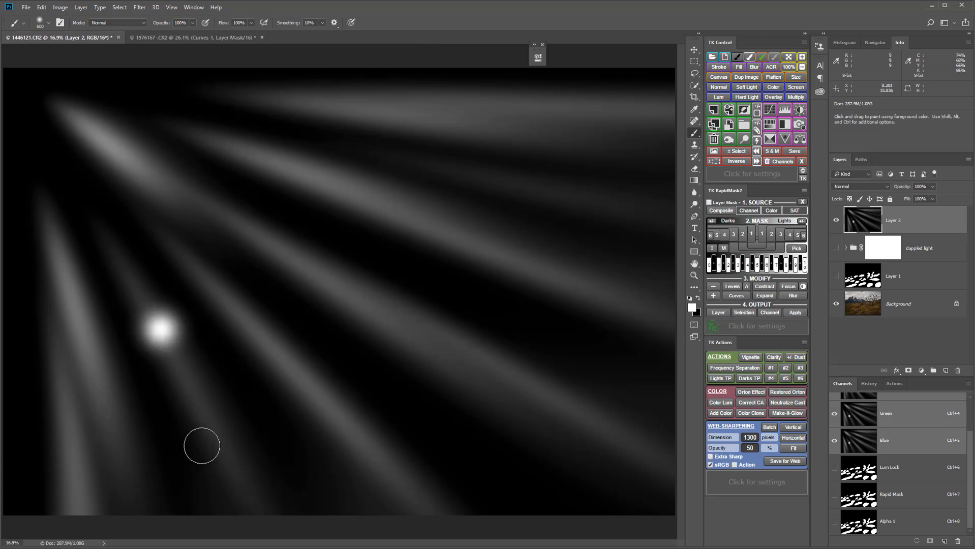
click(220, 441)
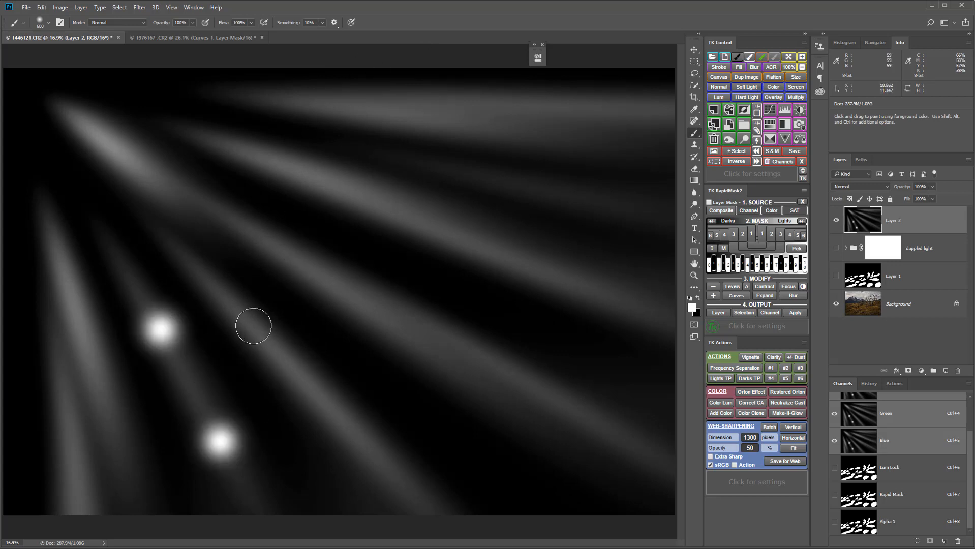
click(235, 310)
click(358, 440)
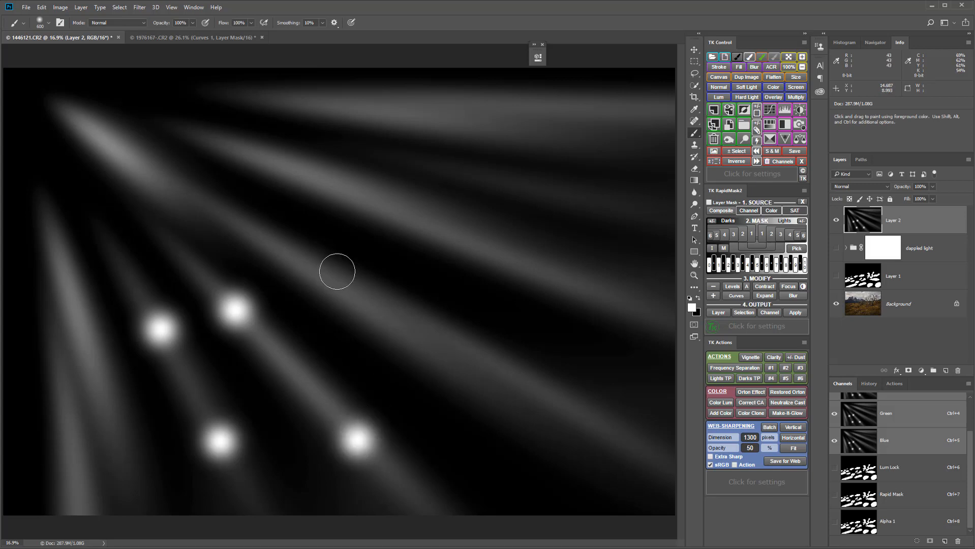
click(315, 272)
click(493, 379)
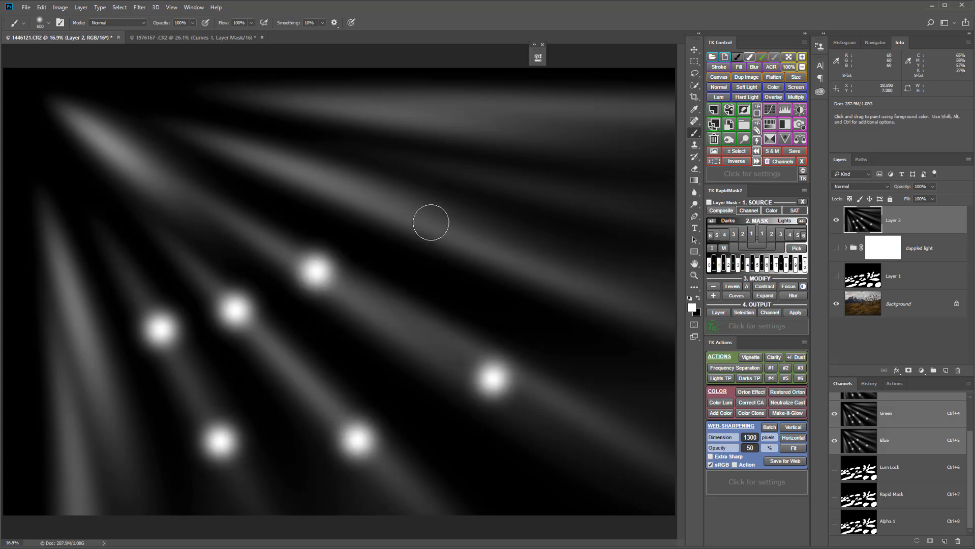
click(430, 222)
click(295, 172)
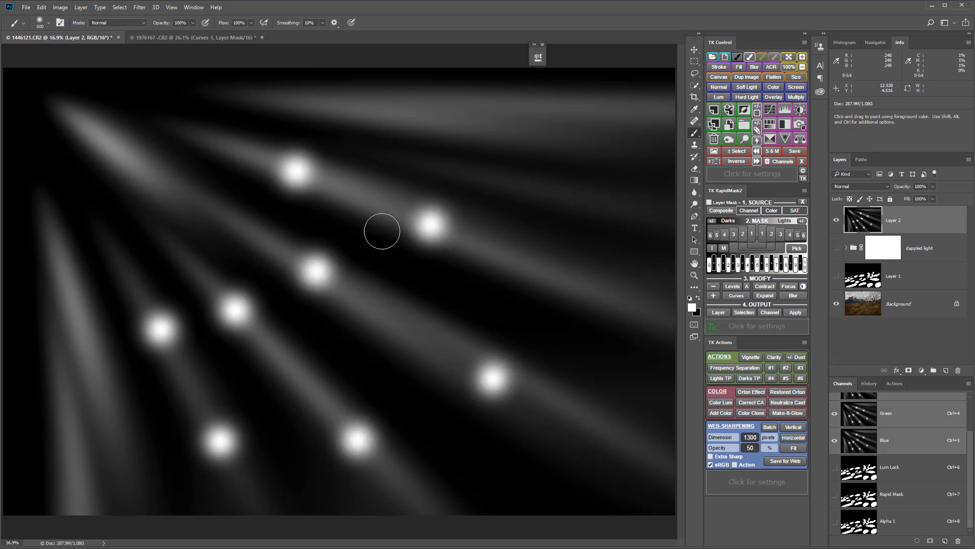
click(569, 278)
click(365, 108)
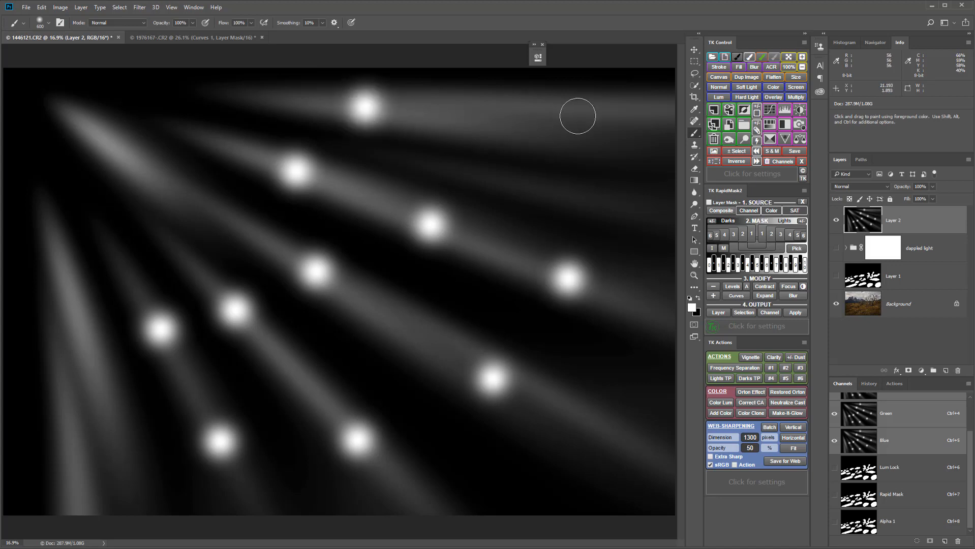
click(621, 122)
click(67, 290)
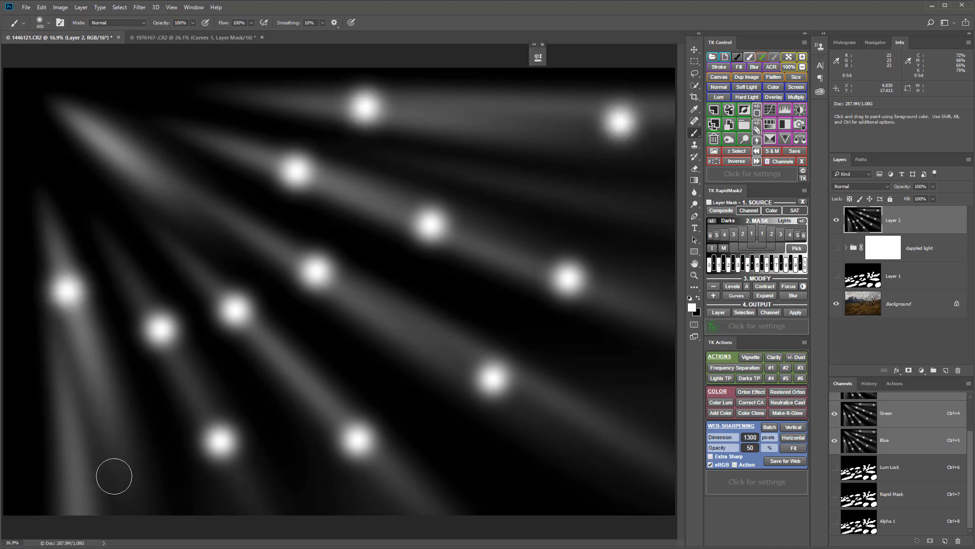
click(90, 425)
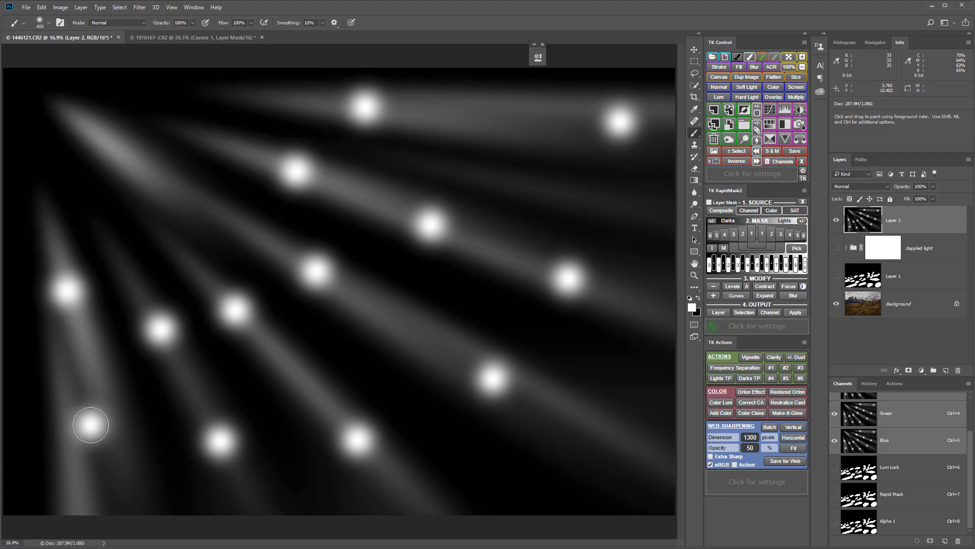
click(104, 489)
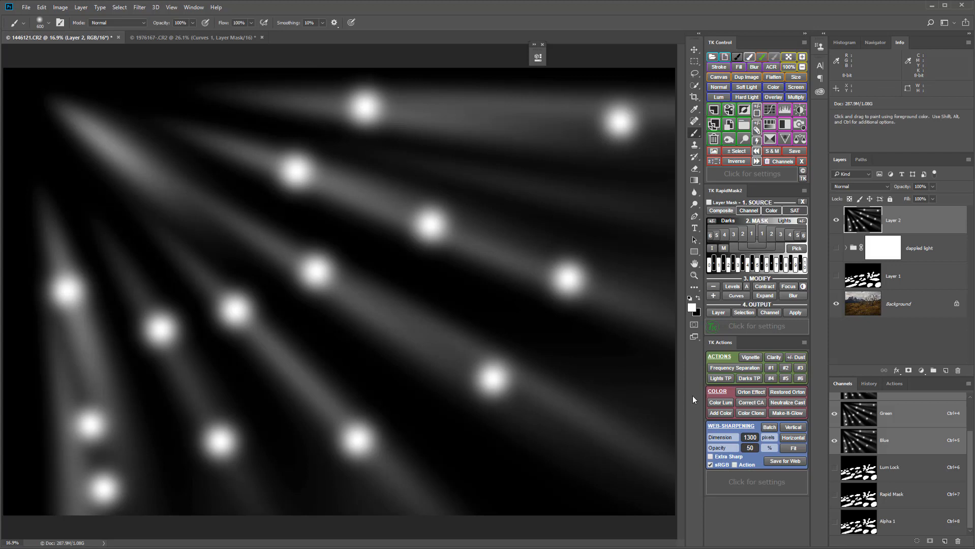
key(ctrl+alt+f)
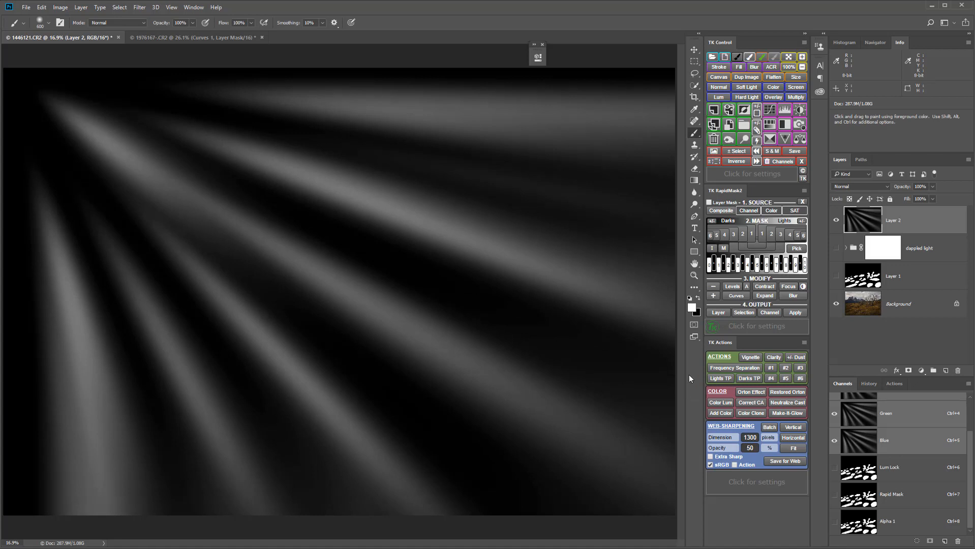
Step: Generate a composite Rapid Mask from the light rays and save the RGB channel's selection as a new alpha channel
click(727, 211)
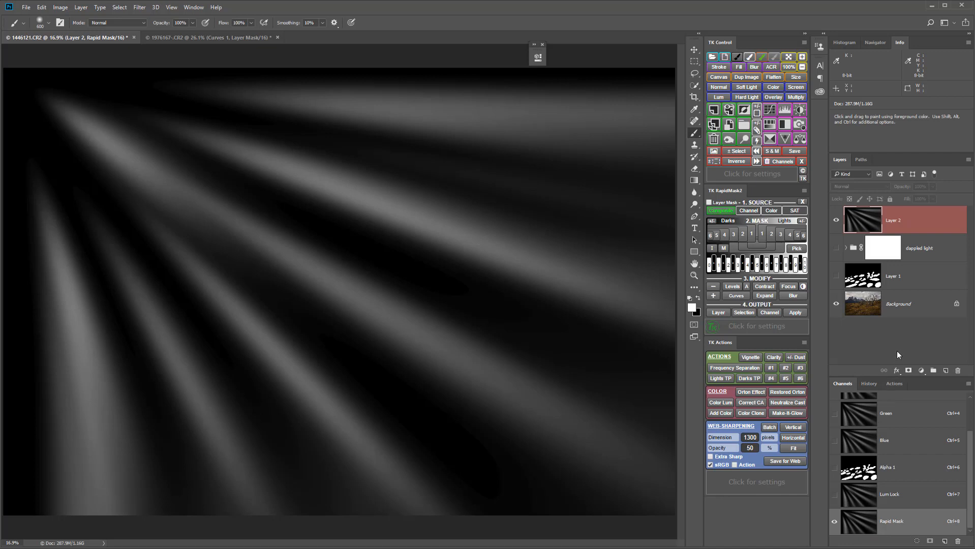
scroll(906, 472, up, 2)
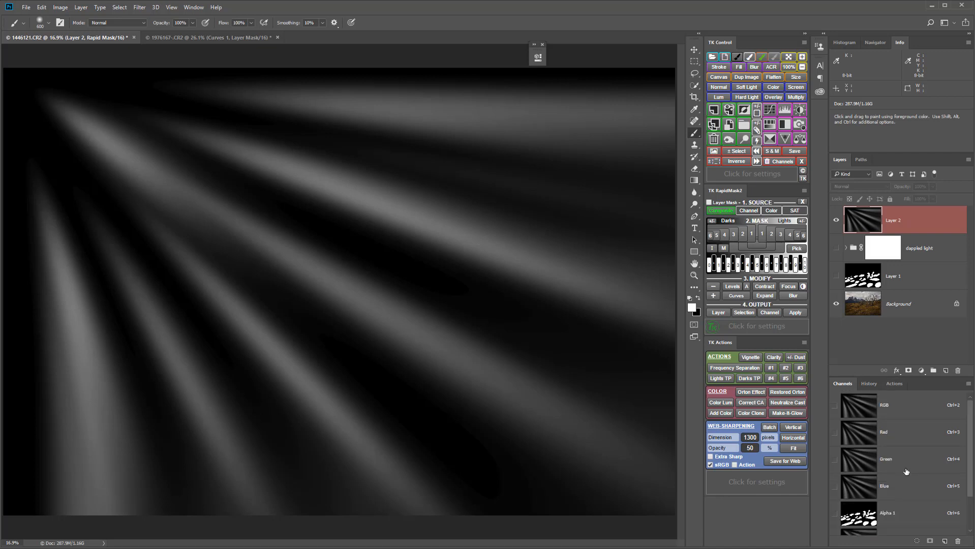
ctrl+click(863, 412)
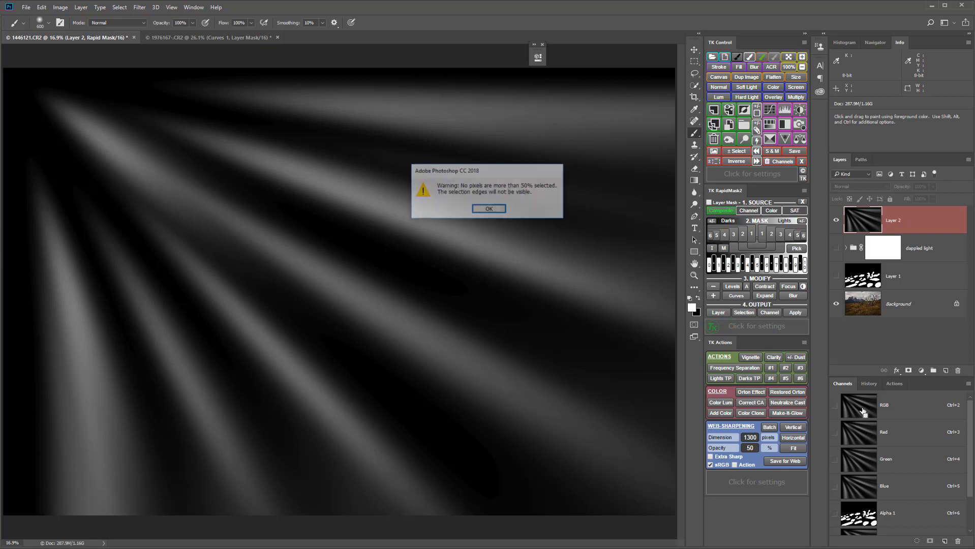
click(487, 209)
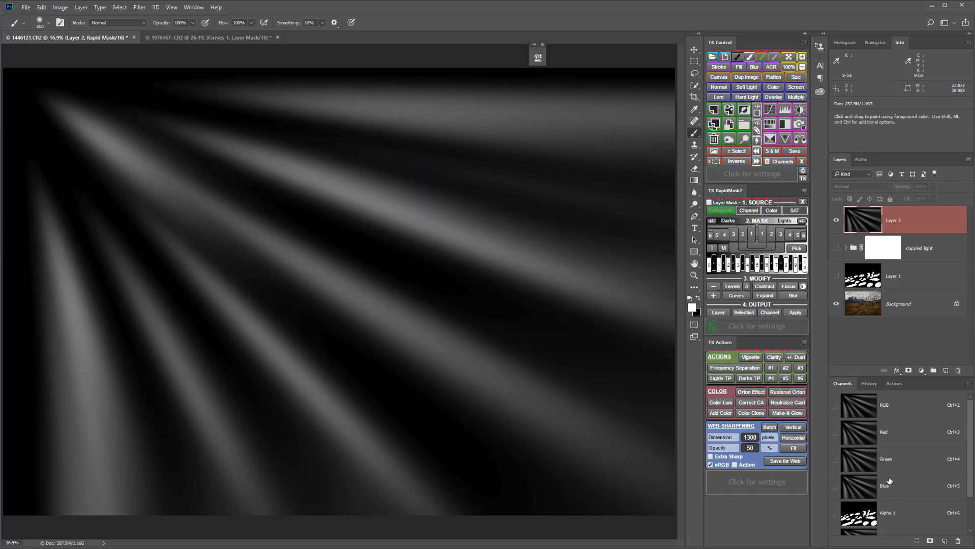
click(930, 542)
scroll(972, 493, down, 1)
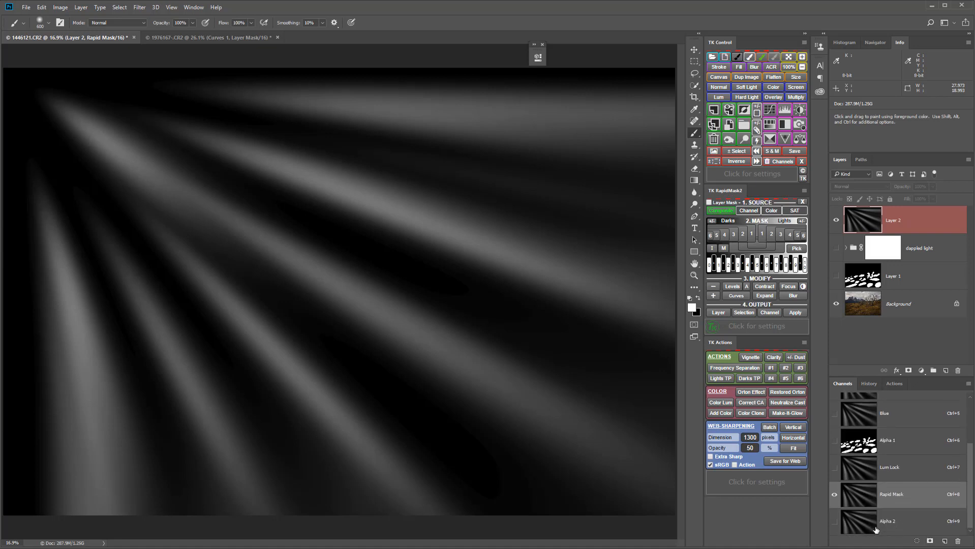
Step: Hide the ray layer and output the ray mask as a masked Curves adjustment layer
click(837, 222)
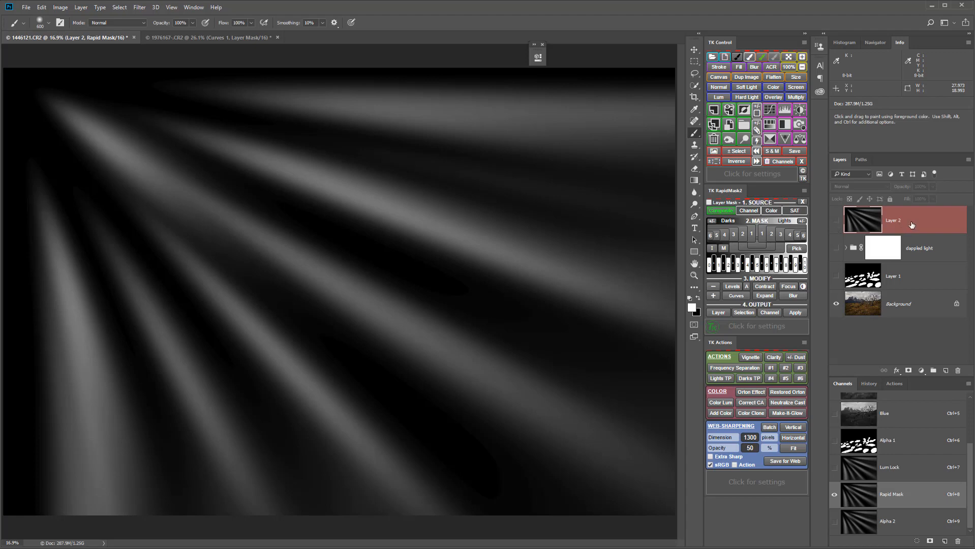
click(936, 220)
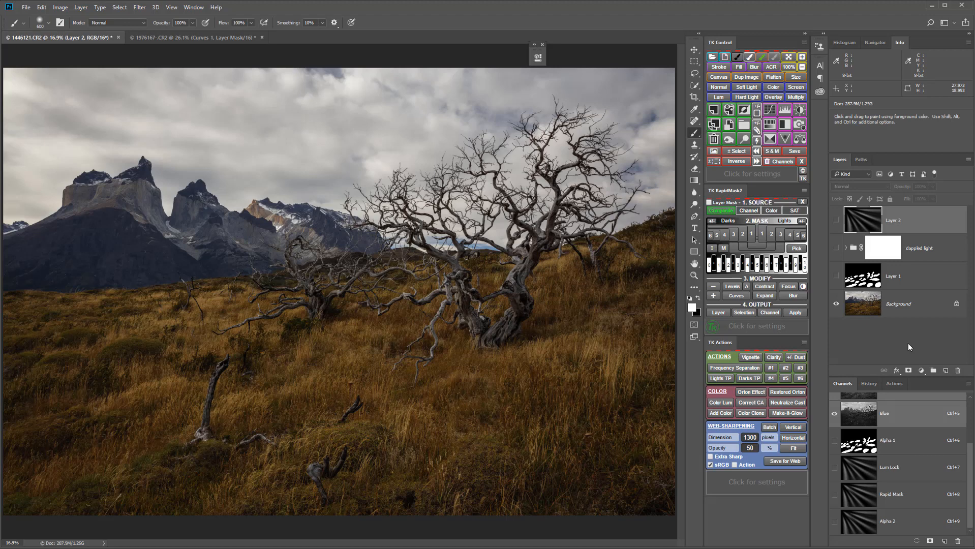
click(921, 371)
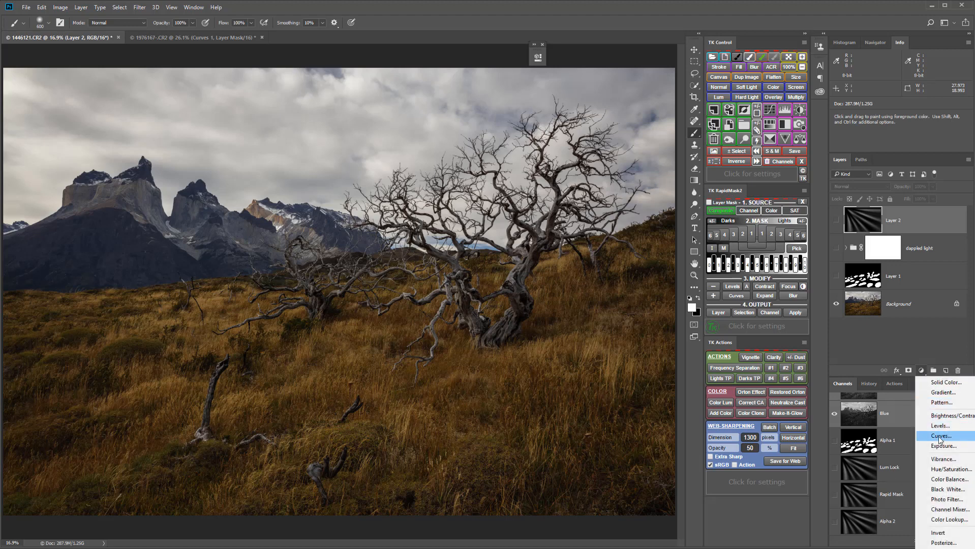
click(874, 341)
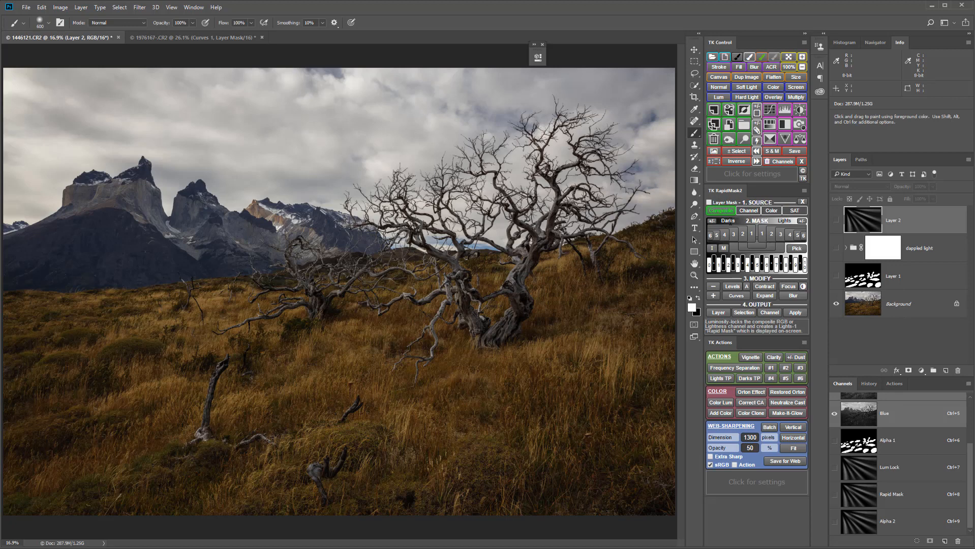
click(727, 313)
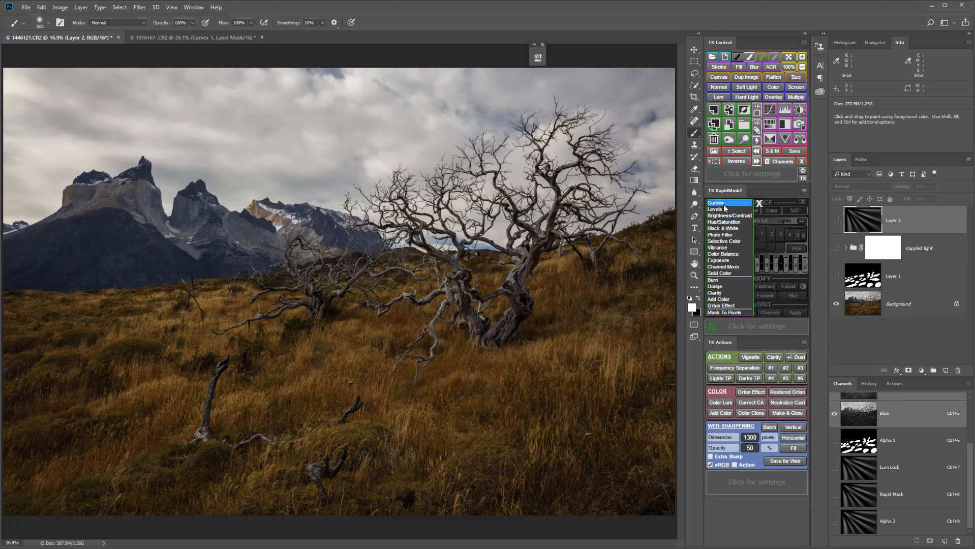
click(724, 205)
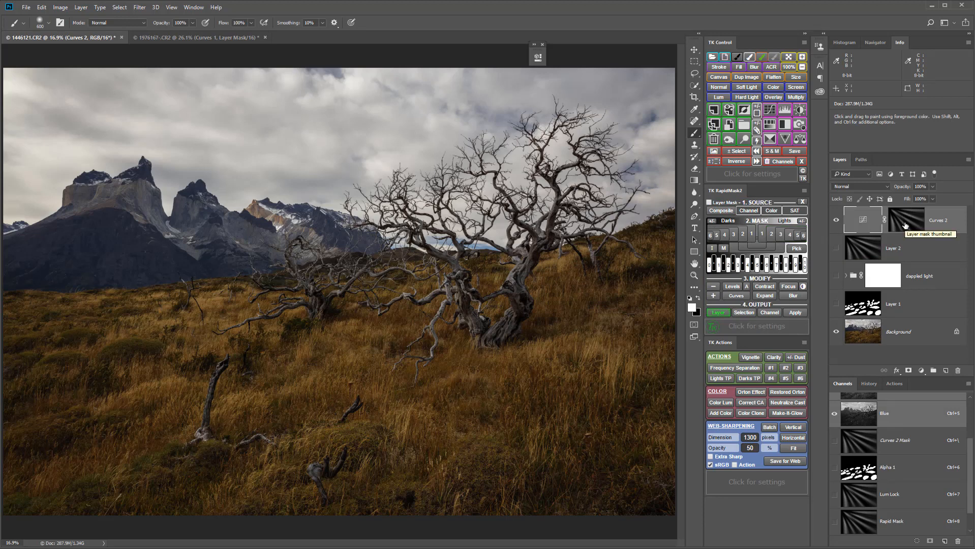
Step: Raise the new Curves layer's RGB curve steeply with on-image adjustment in the grass, including a point at input 26, output 74
double_click(863, 224)
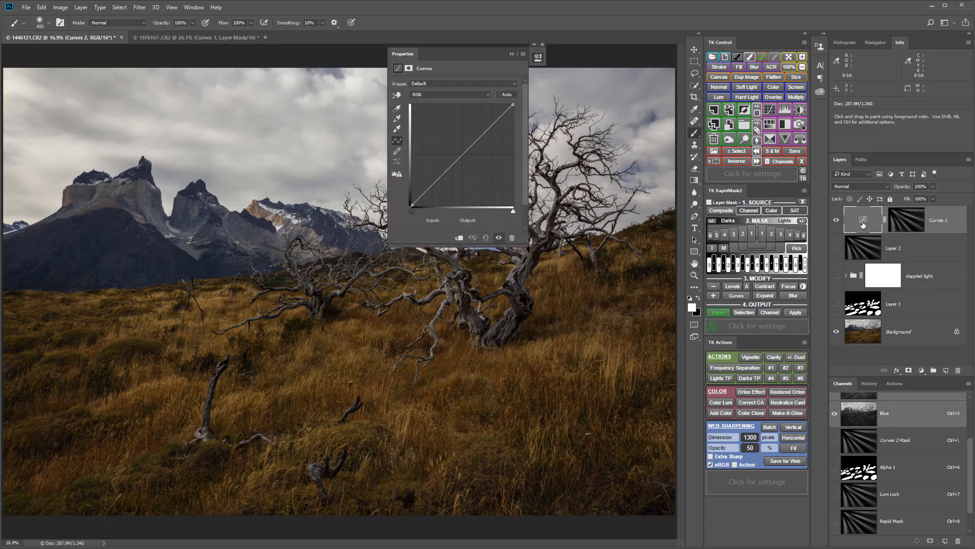
drag(539, 48, 659, 67)
click(657, 65)
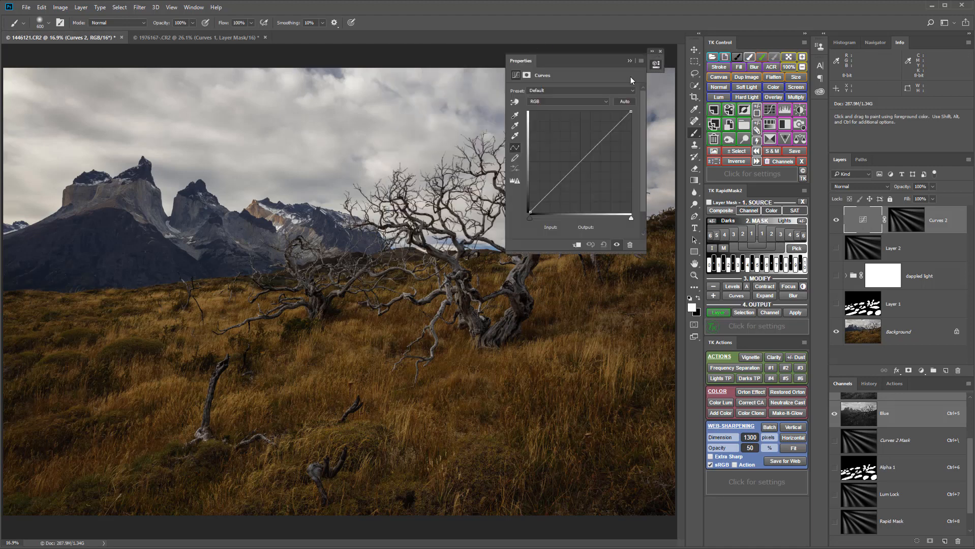
click(515, 101)
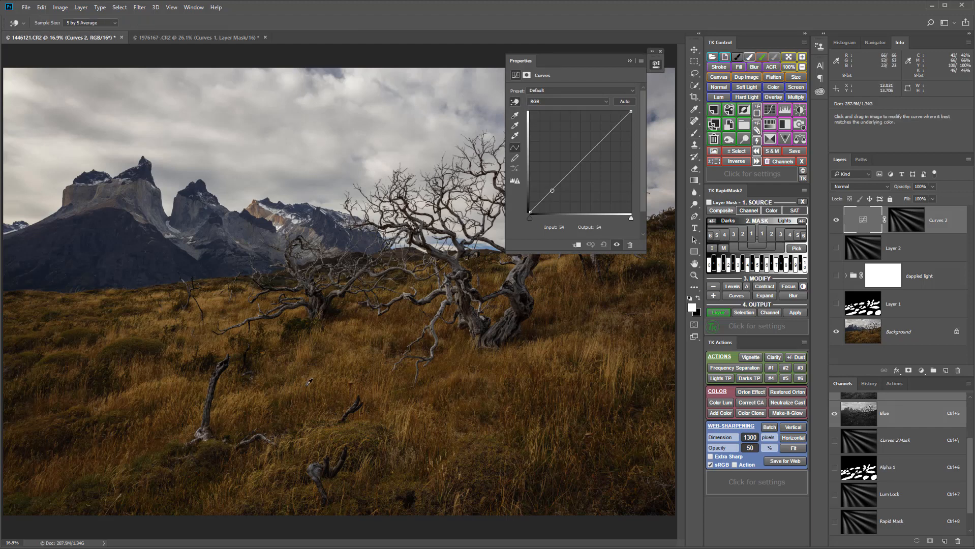
drag(309, 382, 311, 337)
click(288, 399)
drag(288, 400, 290, 404)
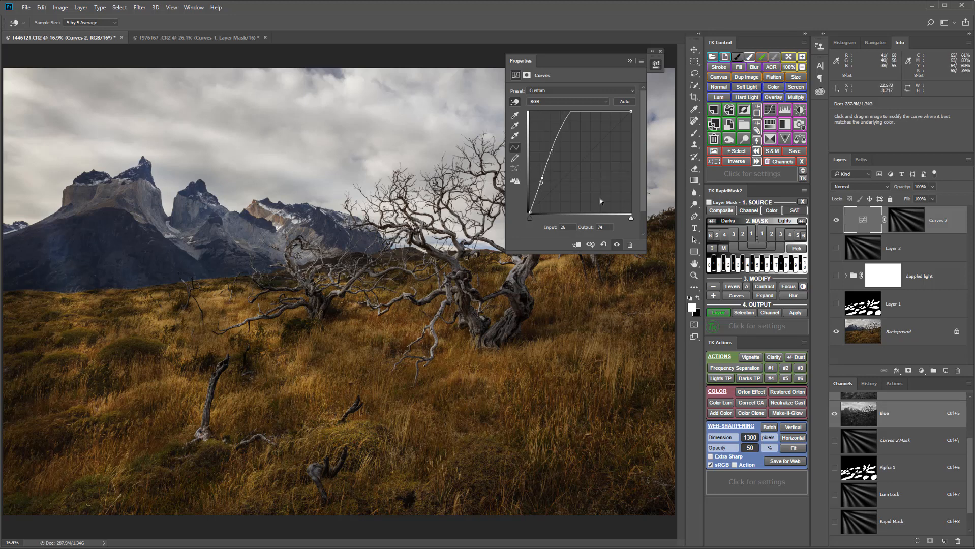
click(656, 64)
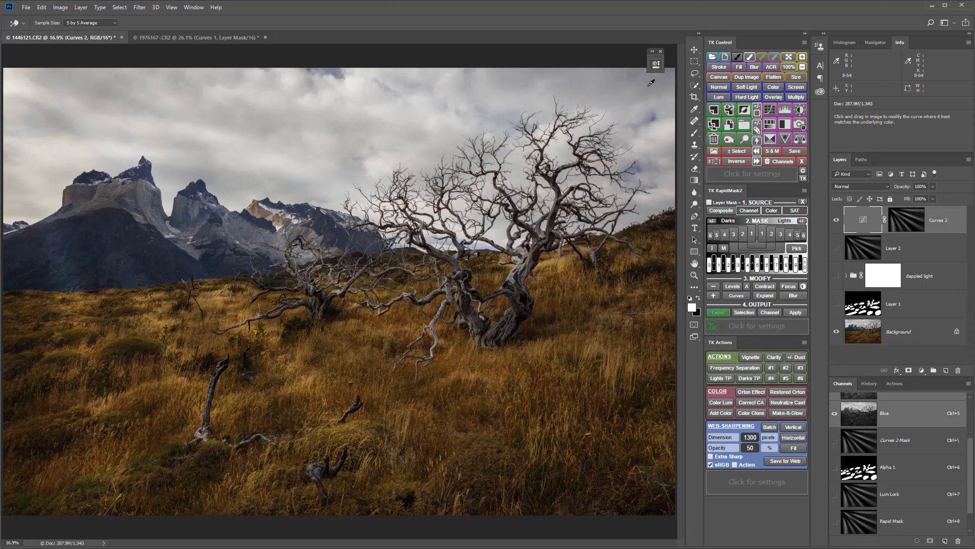
Step: Apply Levels to the Curves layer's mask in layer mask mode, with midtones 1.57 and white input level 101
click(900, 224)
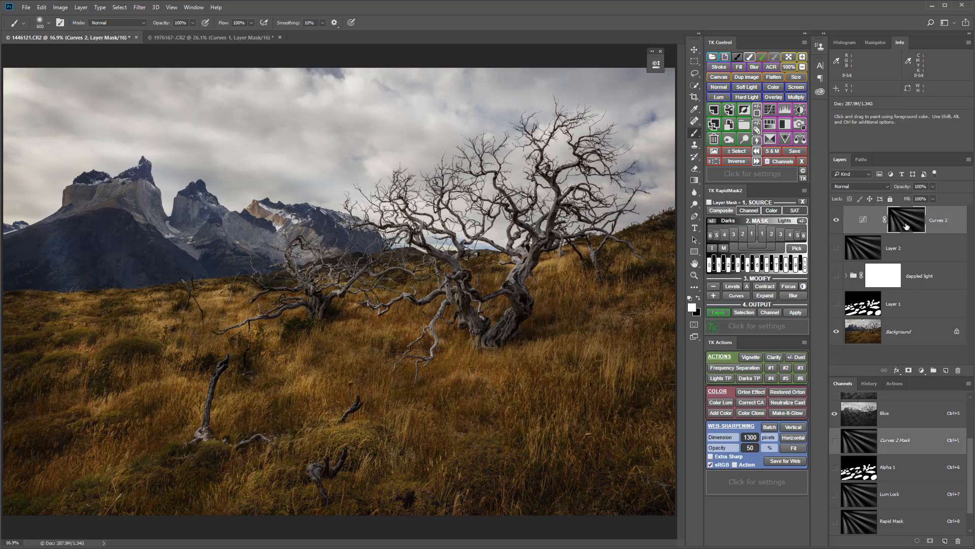
click(67, 10)
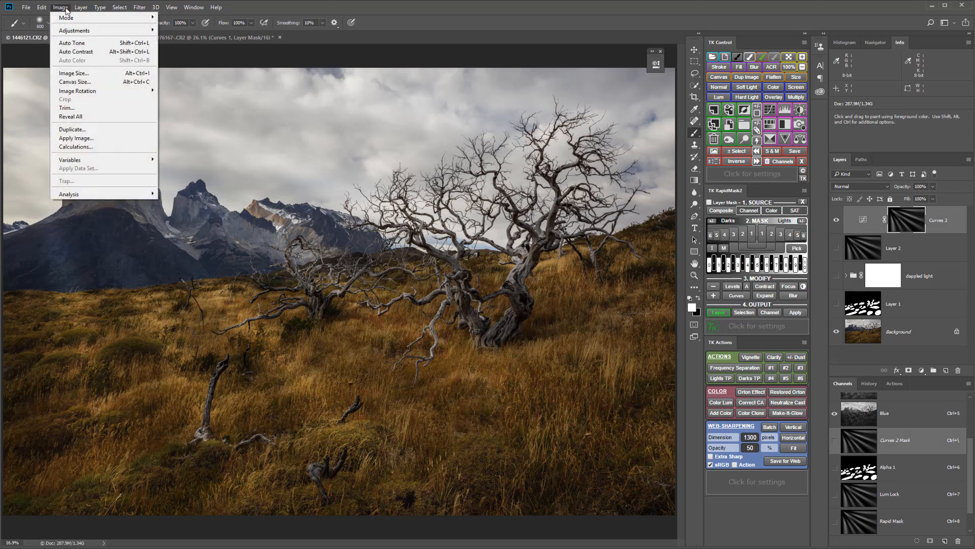
mouse_move(70, 33)
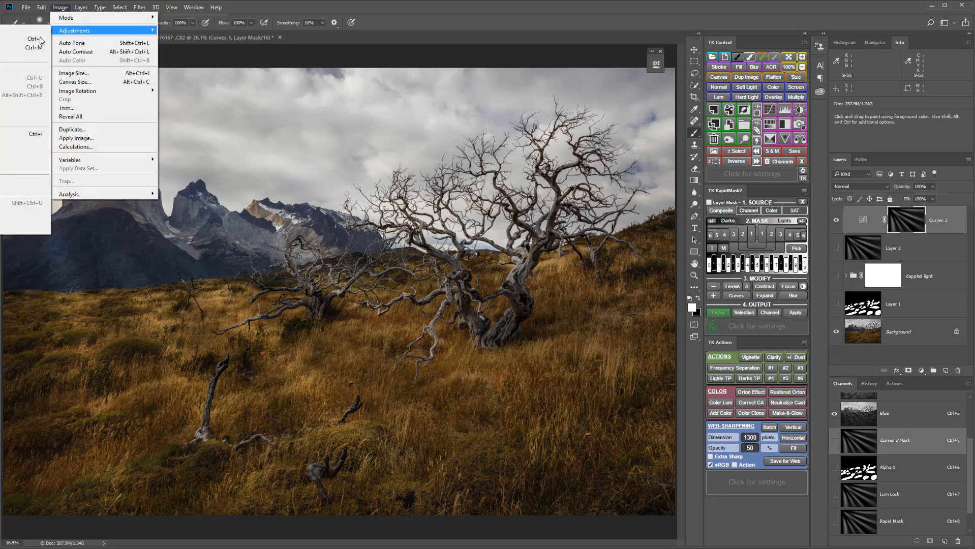
click(67, 9)
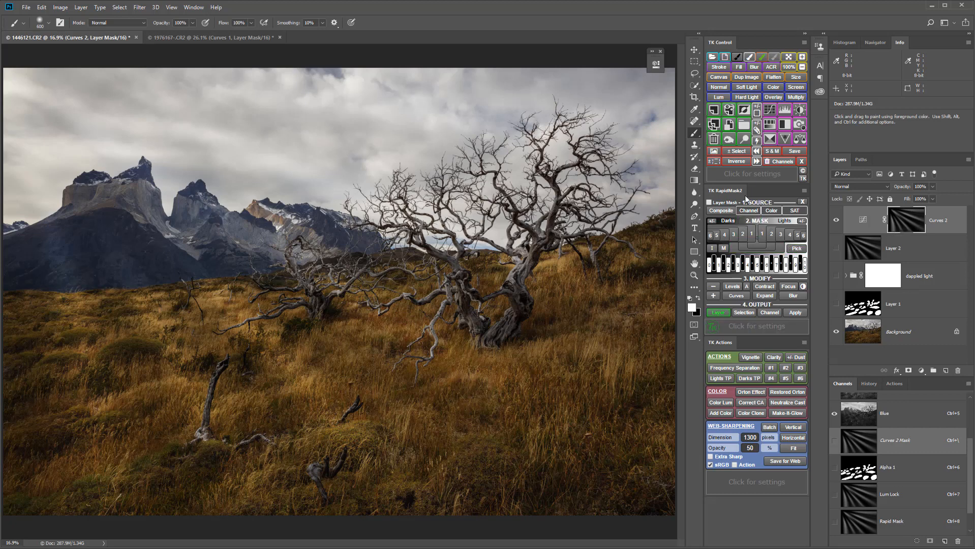
click(710, 204)
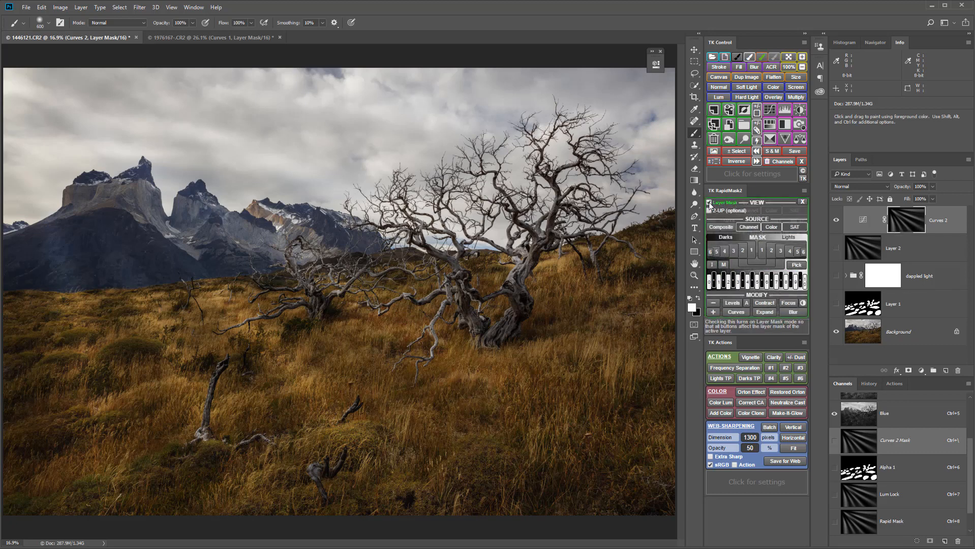
click(733, 303)
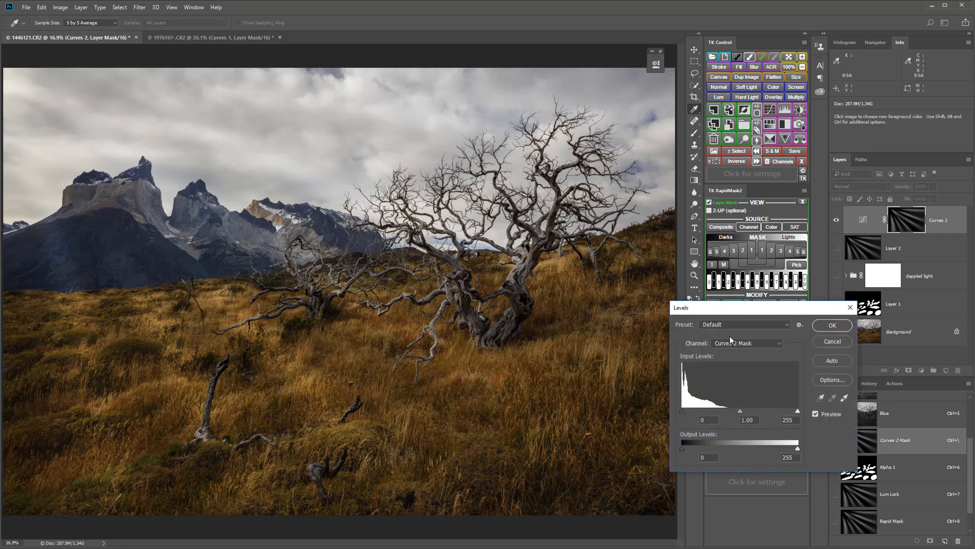
drag(765, 309, 651, 303)
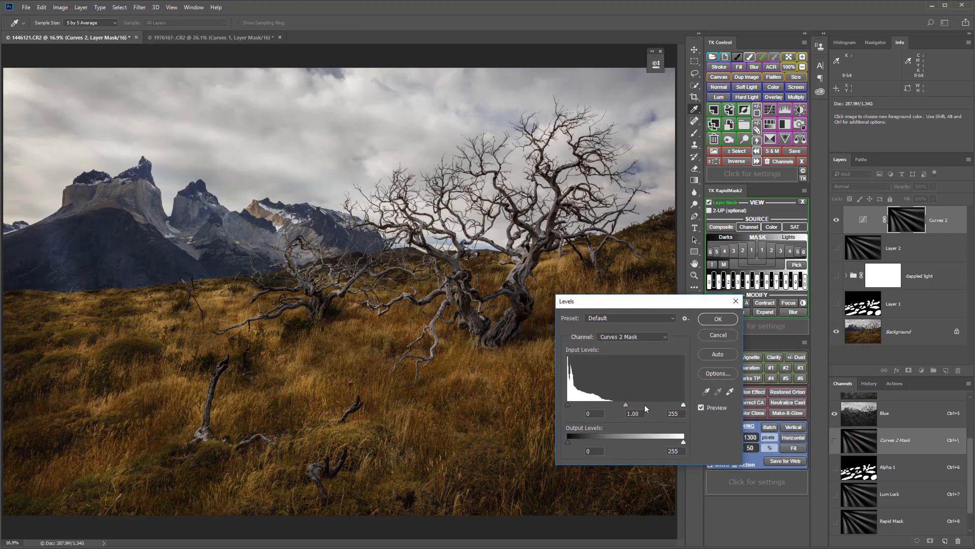
drag(683, 404, 613, 410)
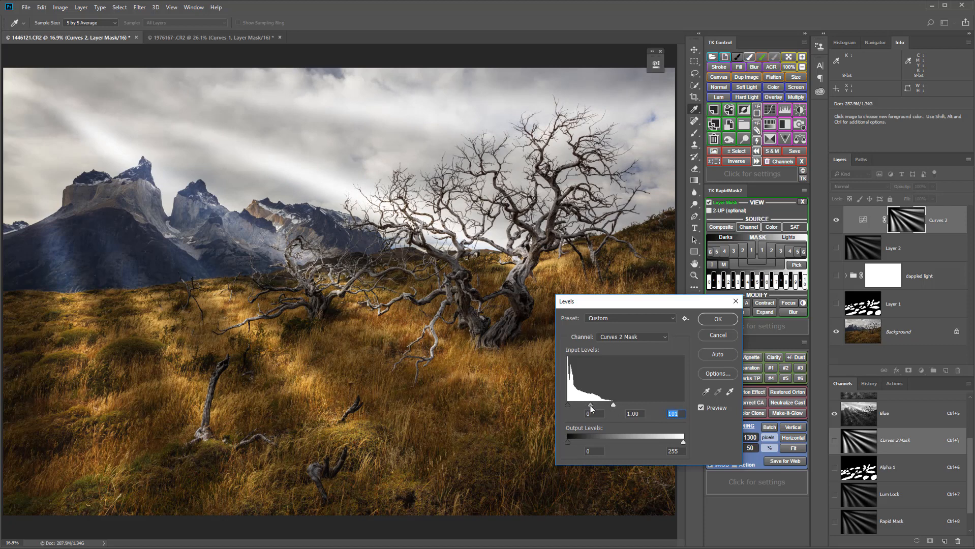
mouse_move(591, 406)
mouse_down()
mouse_move(573, 405)
mouse_move(583, 404)
mouse_up()
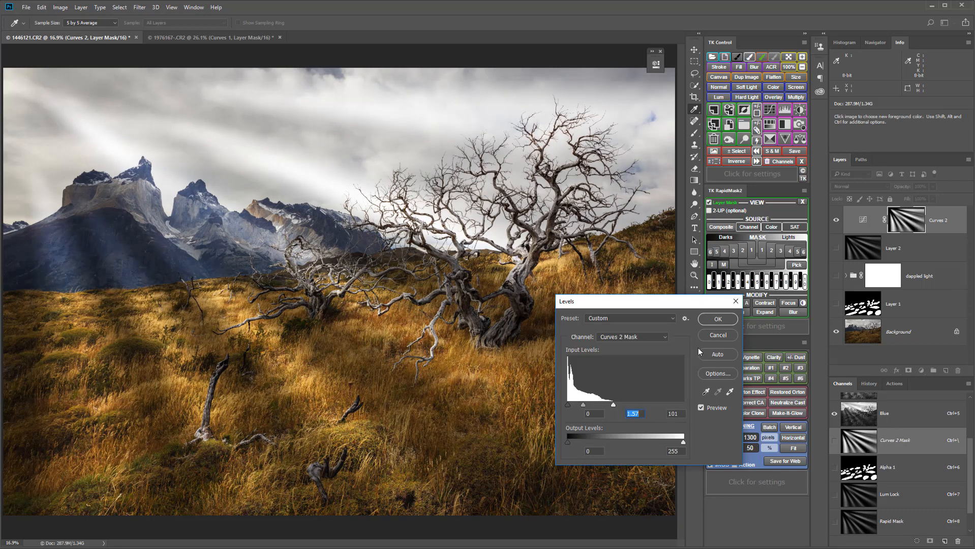
click(725, 322)
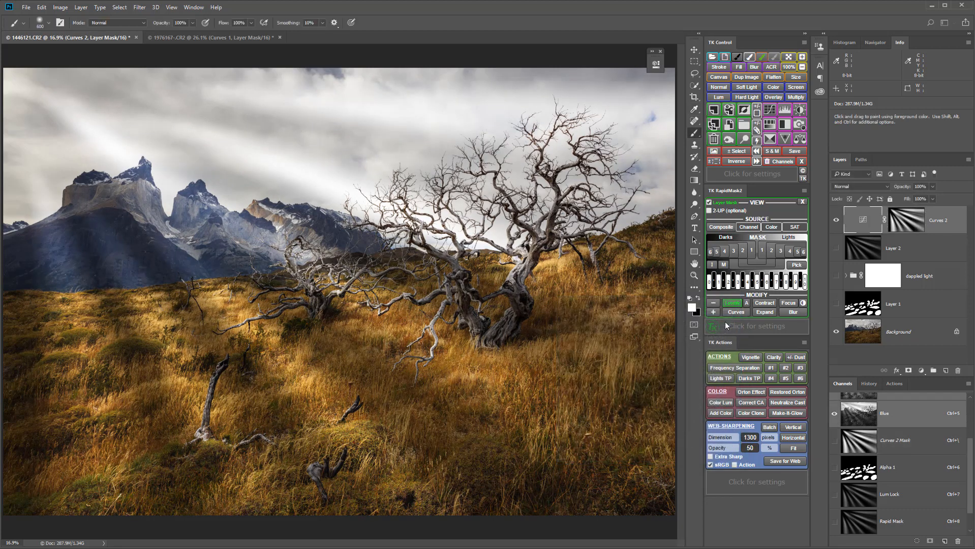
Step: Soften the Curves layer's mask with a 100-pixel Gaussian Blur and compare the image with the layer off and on
click(794, 312)
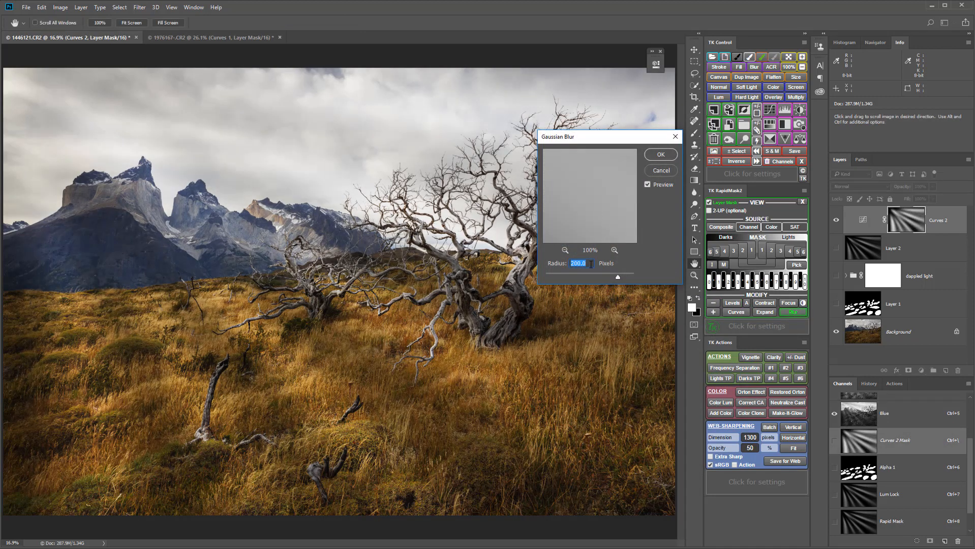
text(100)
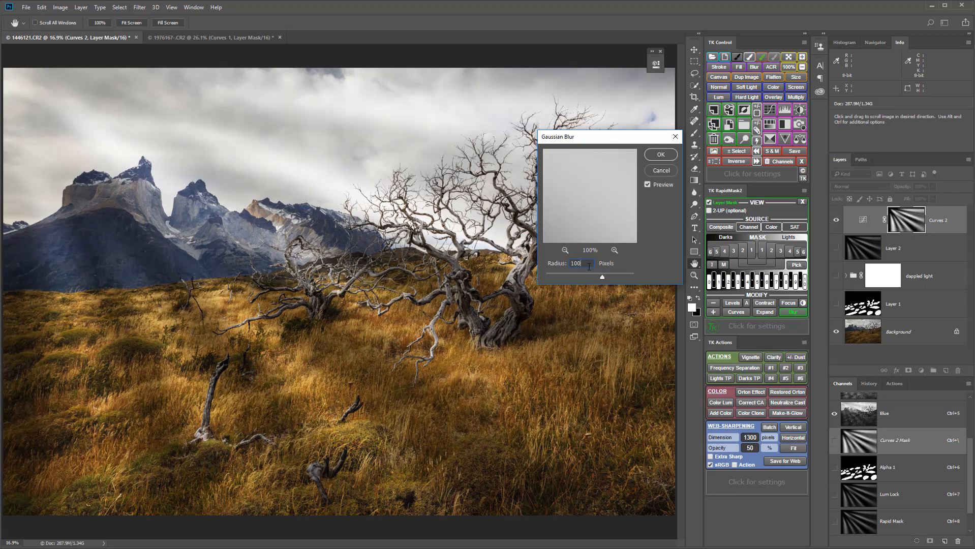
click(661, 155)
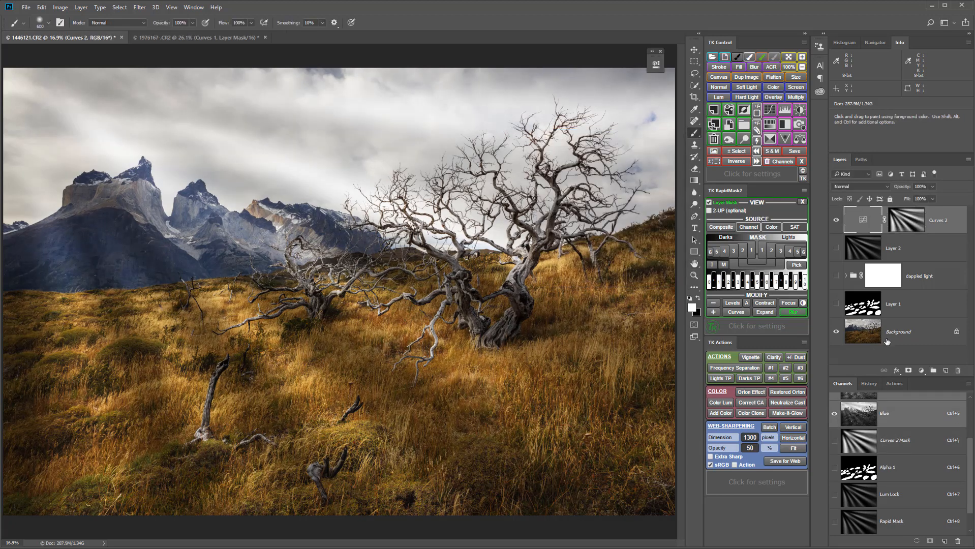
click(839, 221)
click(839, 221)
click(839, 222)
click(839, 221)
click(711, 201)
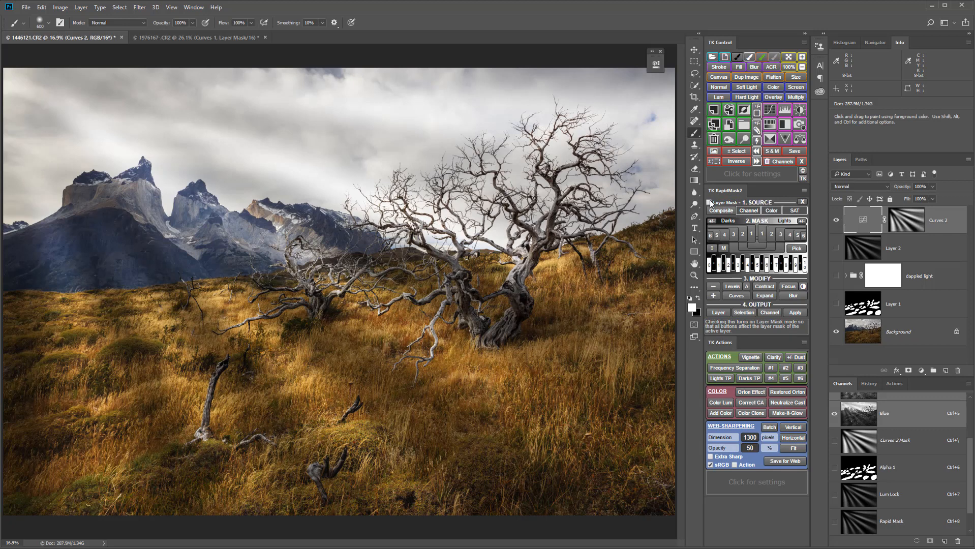
Step: Add a Selective Color adjustment layer with Neutrals set to cyan -8% and yellow +7%
click(922, 370)
click(949, 548)
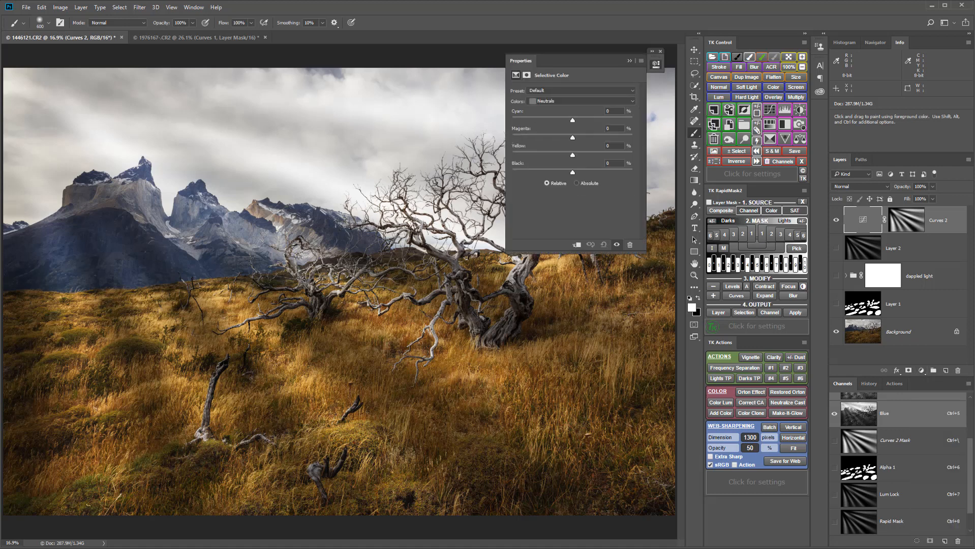
drag(573, 157, 577, 154)
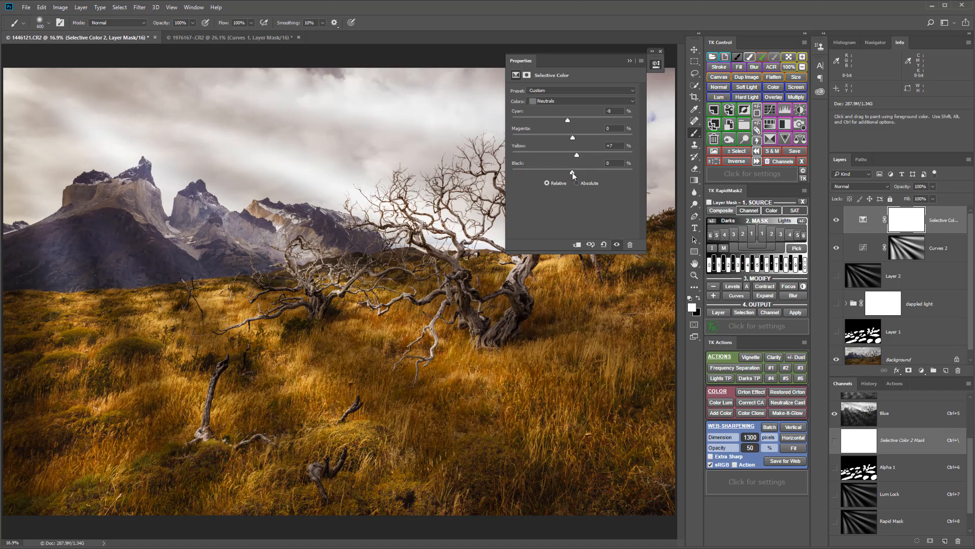
click(657, 65)
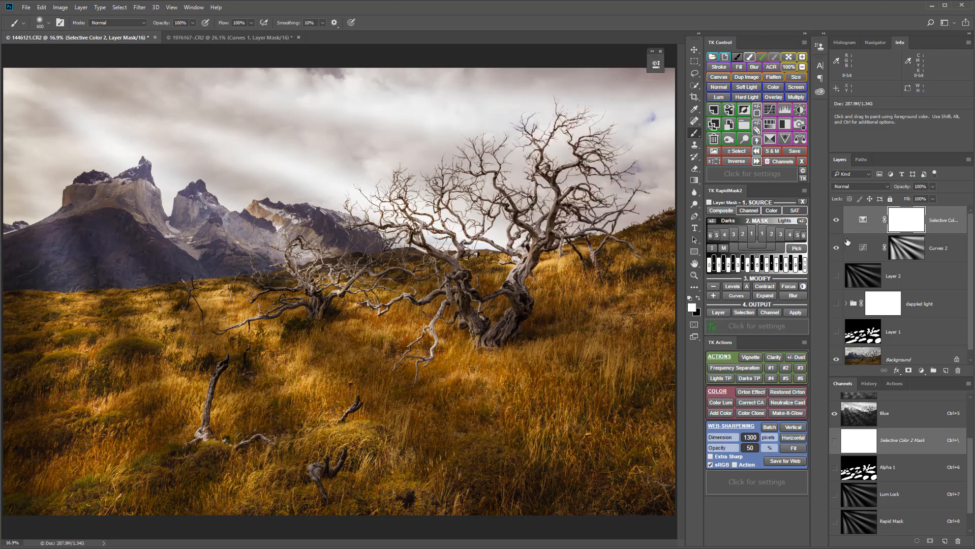
Step: Replace the Selective Color layer's mask with a copy of the Curves ray mask and compare the layer off and on
drag(906, 250, 909, 224)
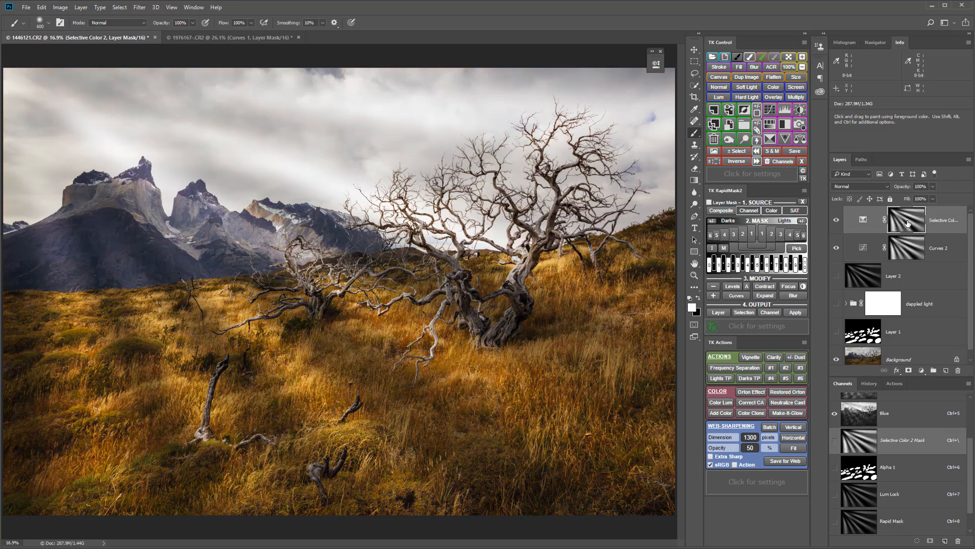
click(838, 222)
click(837, 220)
click(837, 220)
click(837, 221)
Step: Group the Selective Color and Curves 2 adjustment layers into a masked group named "light rays"
shift+click(958, 247)
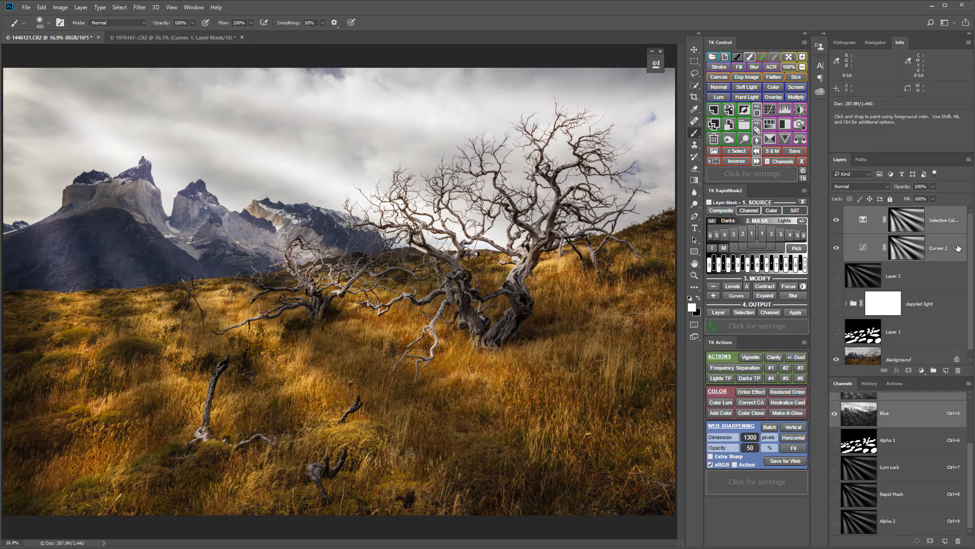
click(744, 124)
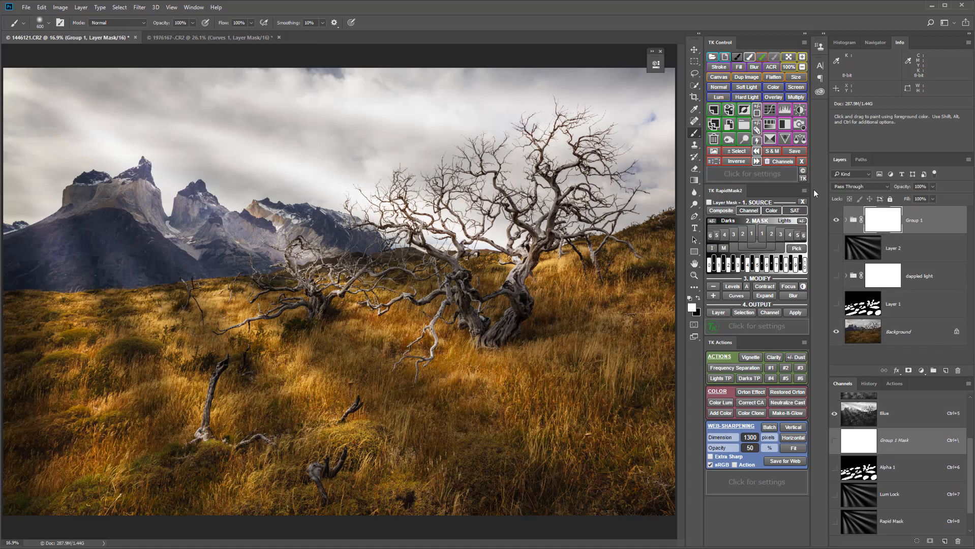
double_click(916, 220)
text(light rays)
key(Return)
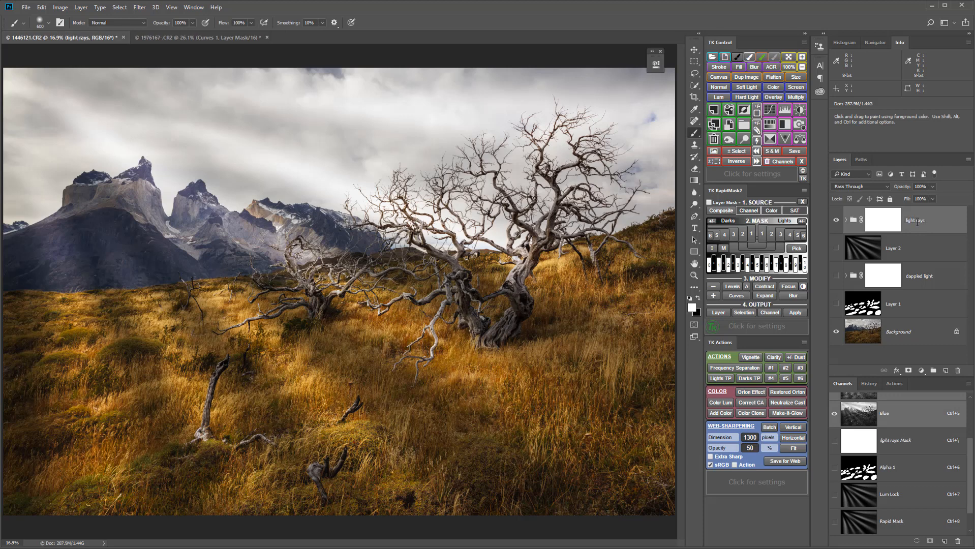
Step: Lower the light rays group's opacity to 73%, check its contents, and compare the image with the group off and on
drag(904, 188, 849, 198)
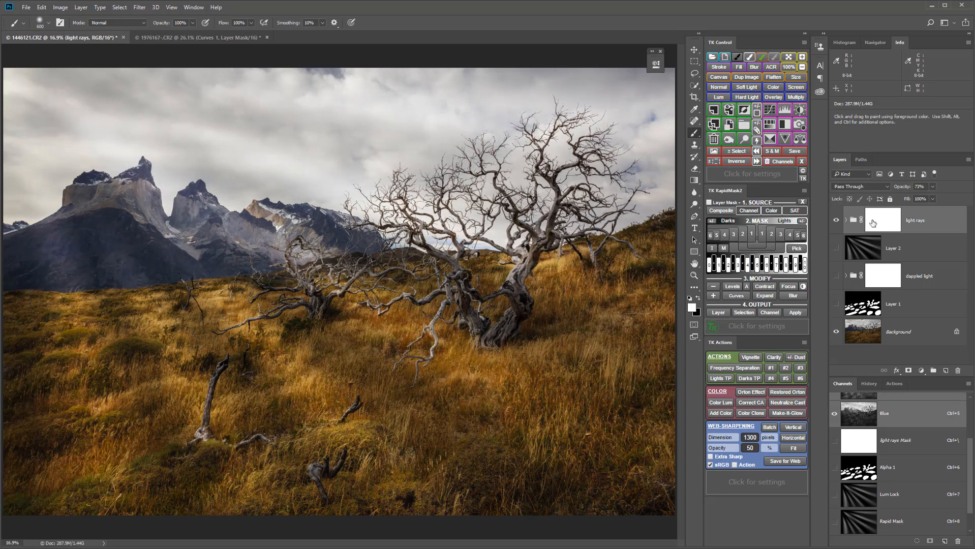
click(846, 221)
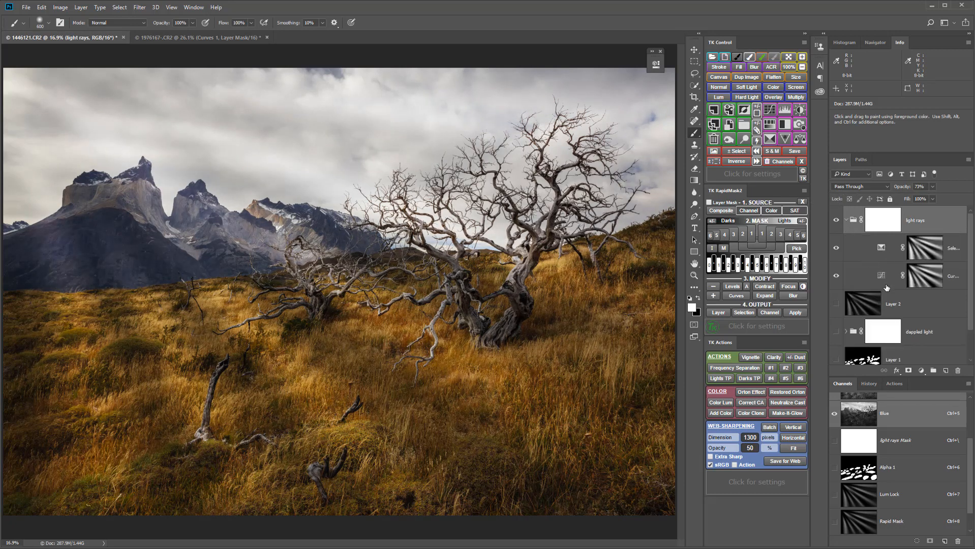
click(844, 220)
click(837, 220)
click(837, 221)
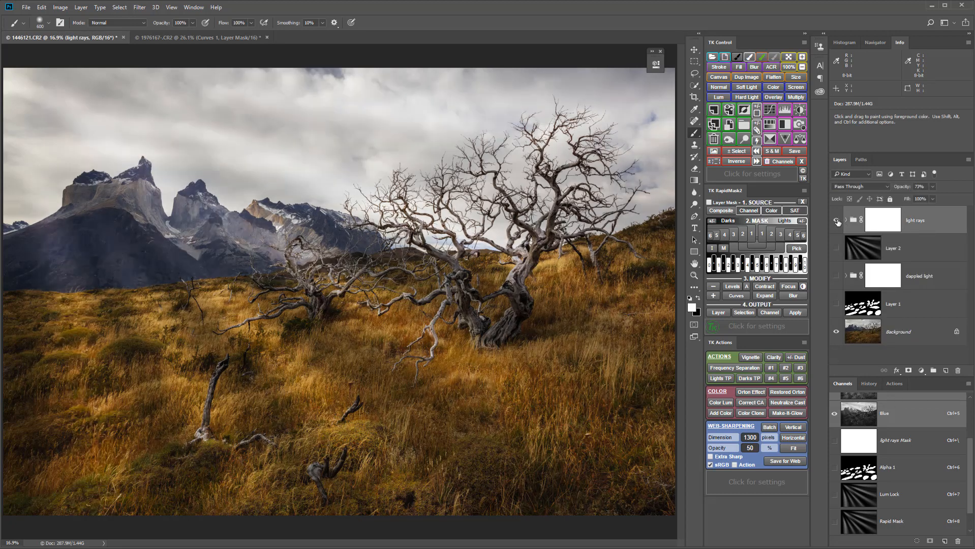
Step: Hide the light rays group, compare the dappled light group off and on, and leave the dappled light visible
click(836, 220)
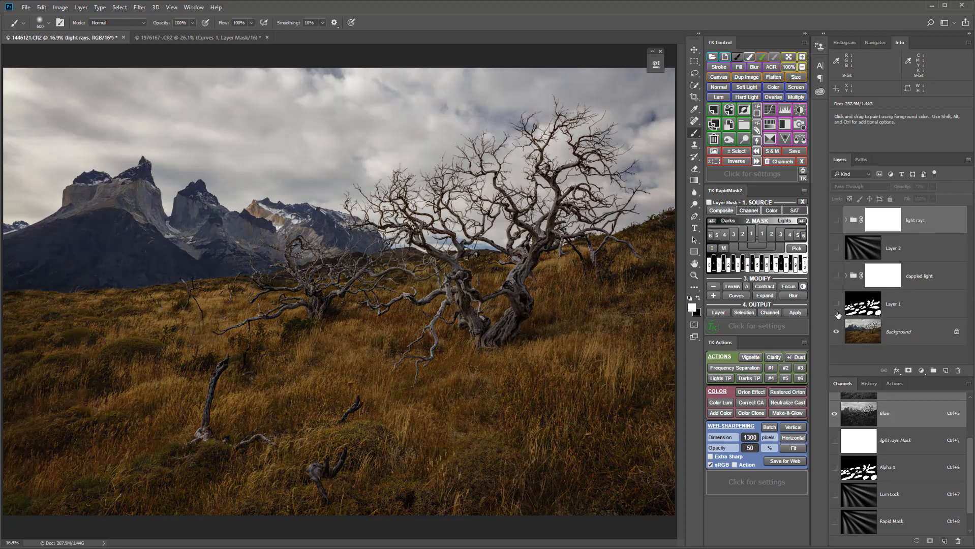
click(837, 276)
click(837, 276)
click(836, 276)
click(837, 276)
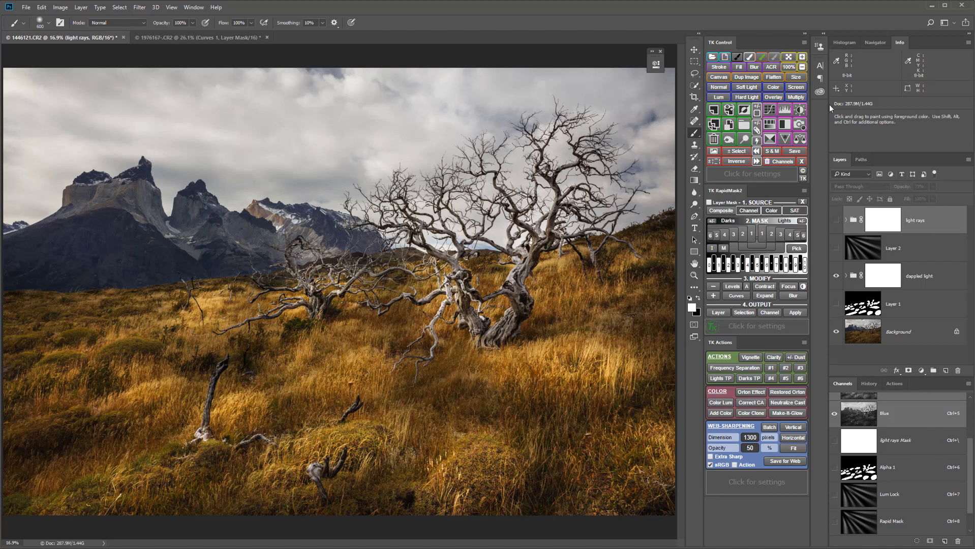
Step: Open the Light Blurs library and look through its saved light graphics
click(821, 92)
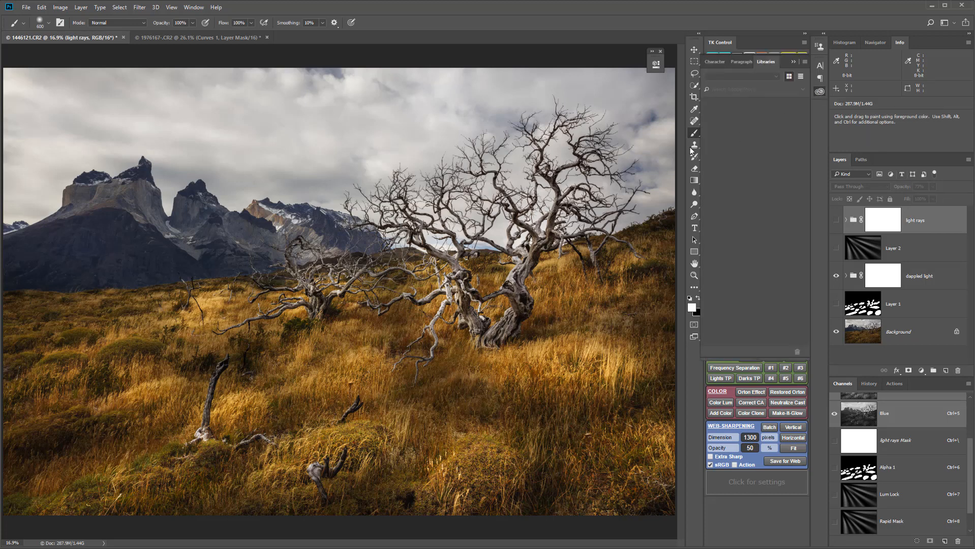
click(195, 8)
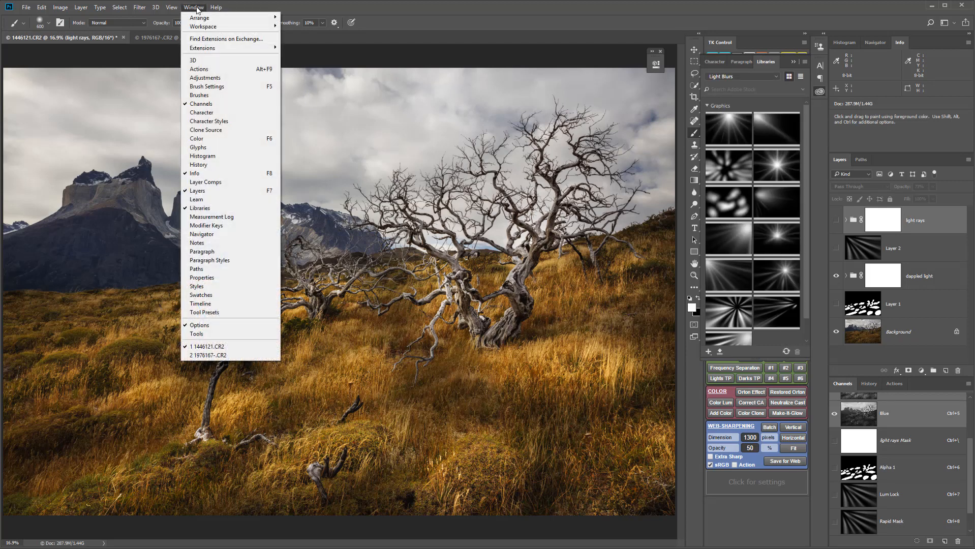
click(193, 208)
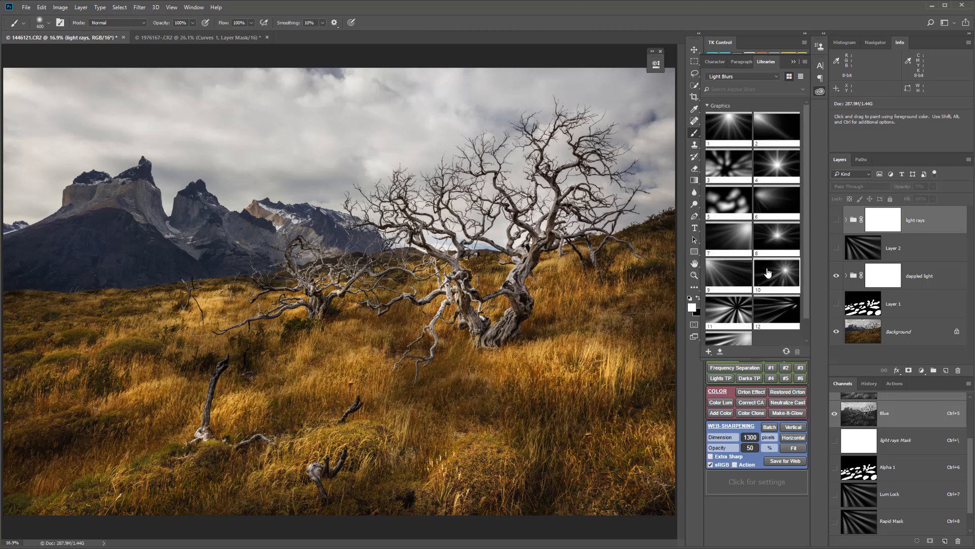
mouse_move(805, 265)
mouse_down()
mouse_move(806, 297)
mouse_move(805, 256)
mouse_up()
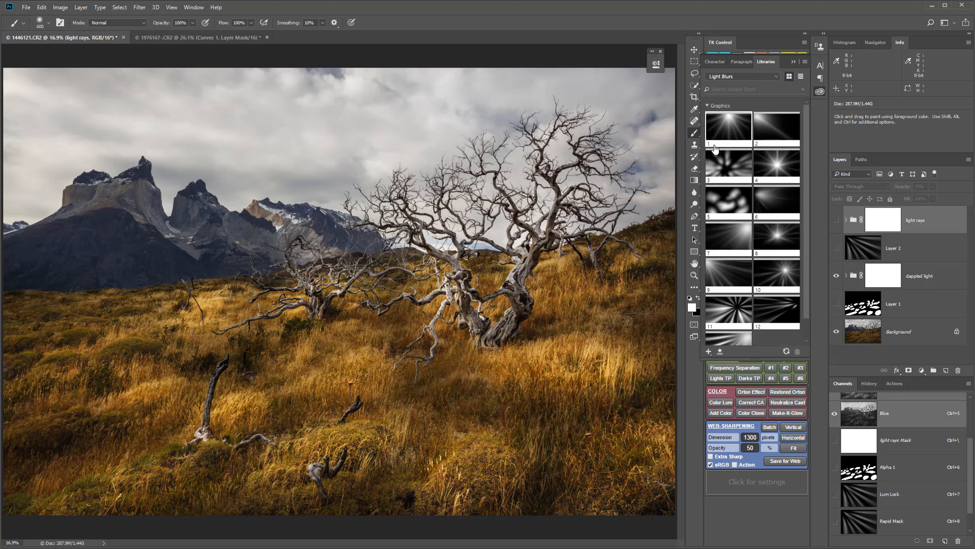
scroll(741, 315, down, 2)
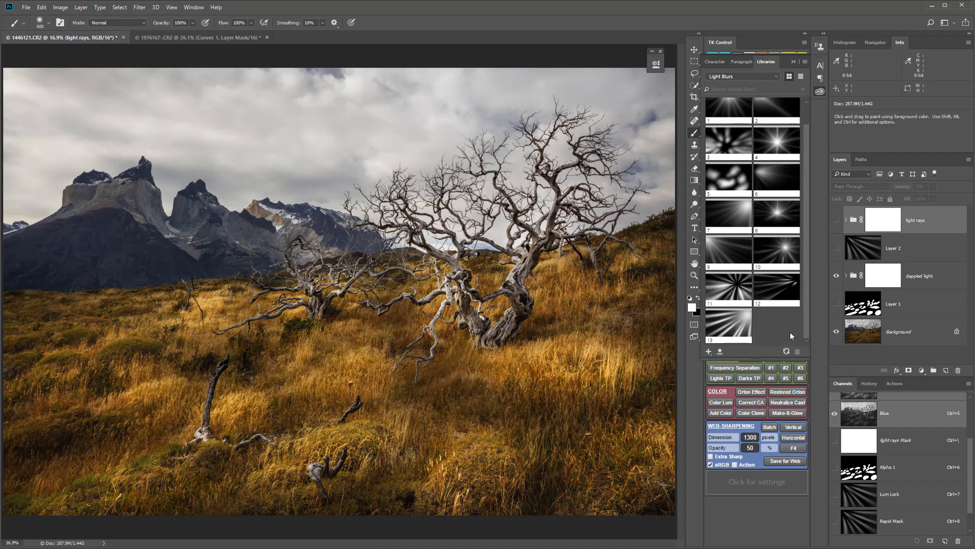
Step: Show Layer 2, which holds the blurred light rays, and rename it "14"
click(867, 249)
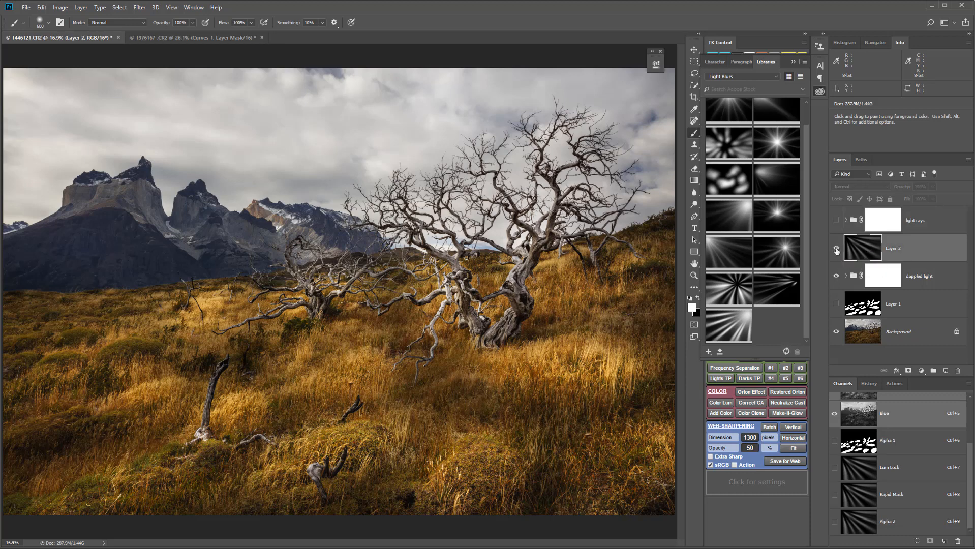
click(837, 250)
double_click(895, 249)
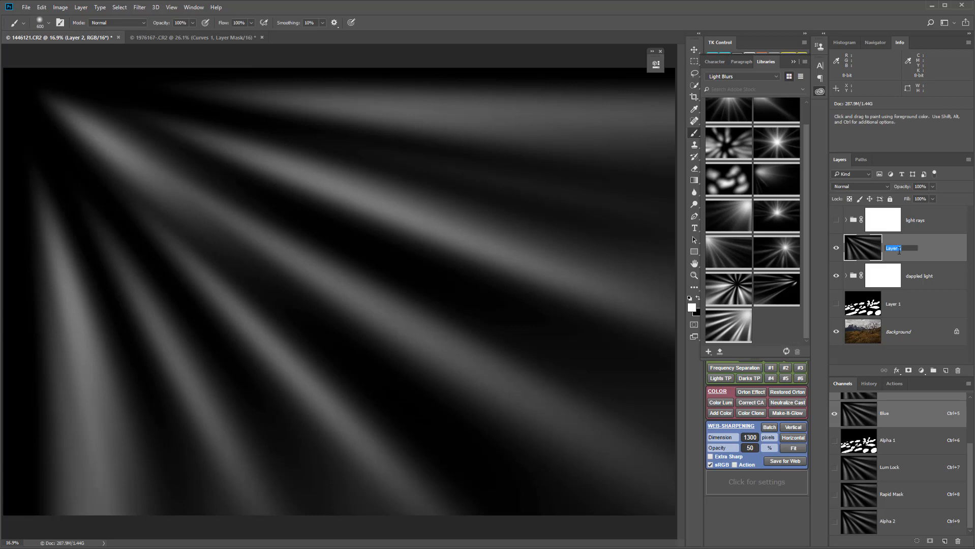
text(14)
key(Return)
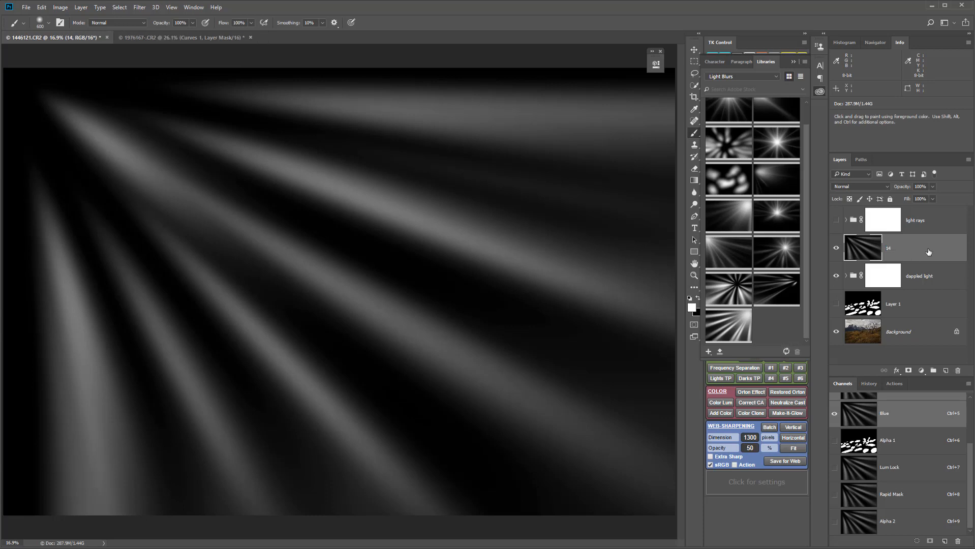
Step: Show Layer 1, which holds the white dapple shapes on black, and rename it "15"
click(835, 303)
click(860, 305)
double_click(895, 304)
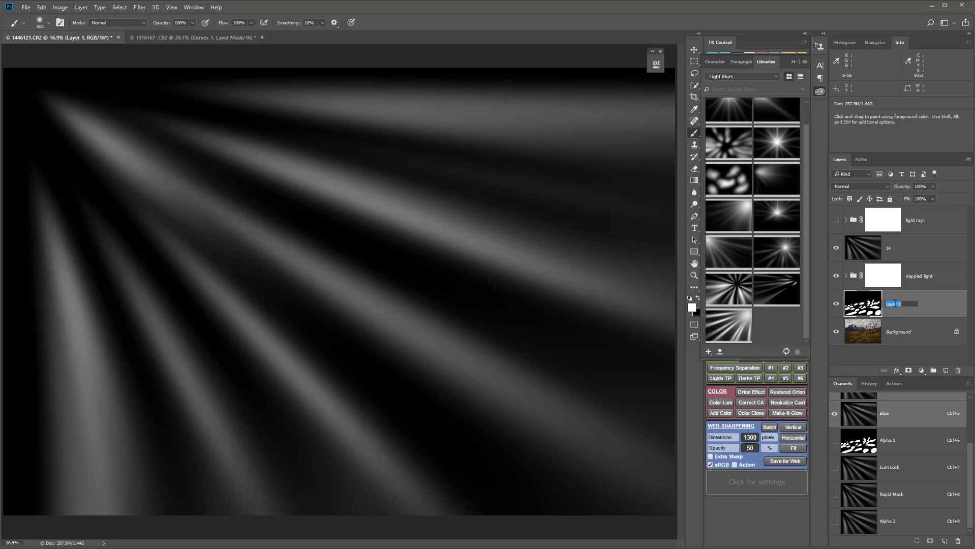
text(15)
key(Return)
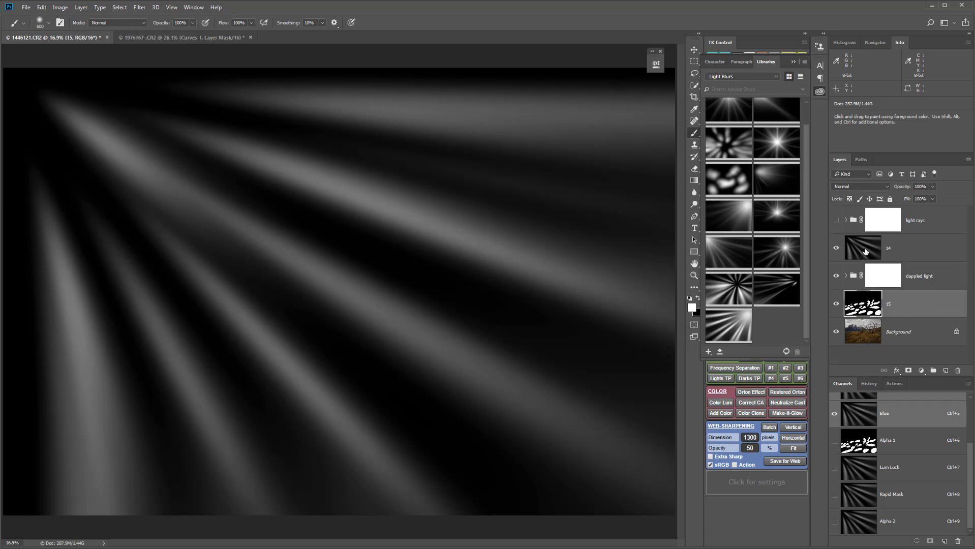
Step: Add layers 14 and 15 to the Light Blurs library as graphics
click(865, 250)
drag(865, 250, 783, 326)
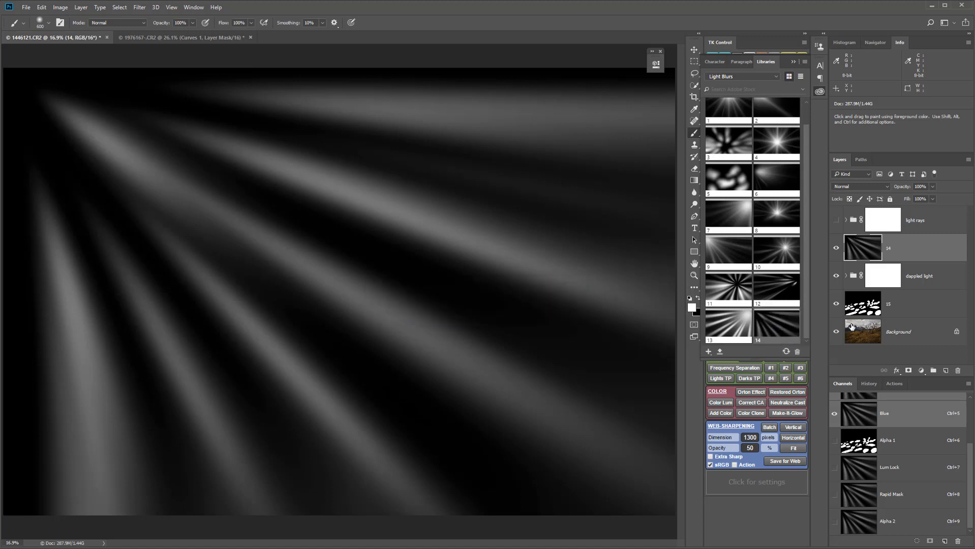
click(906, 306)
drag(906, 305, 753, 211)
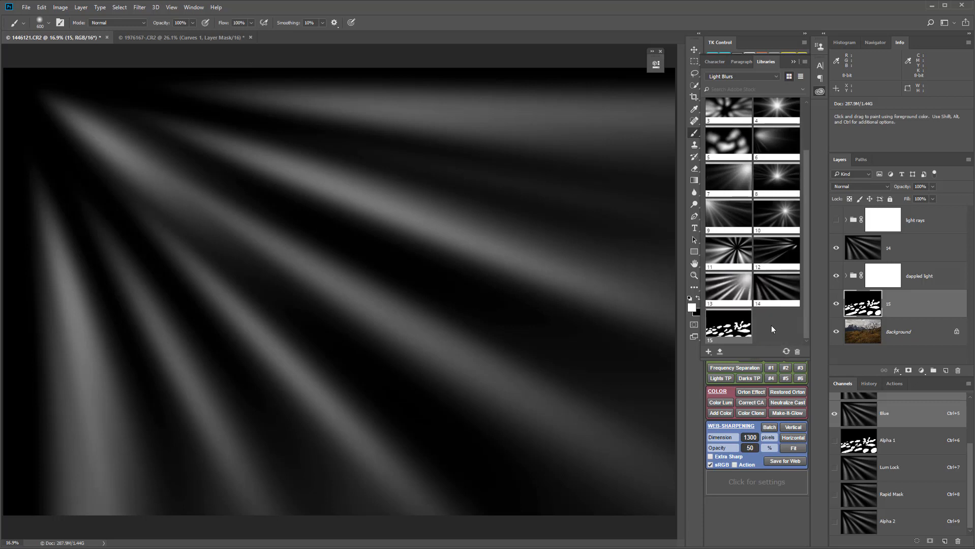
Step: Switch to the 1976167-.CR2 rock image, place library graphic 11 over it, and rotate the graphic about -13.7°
click(188, 39)
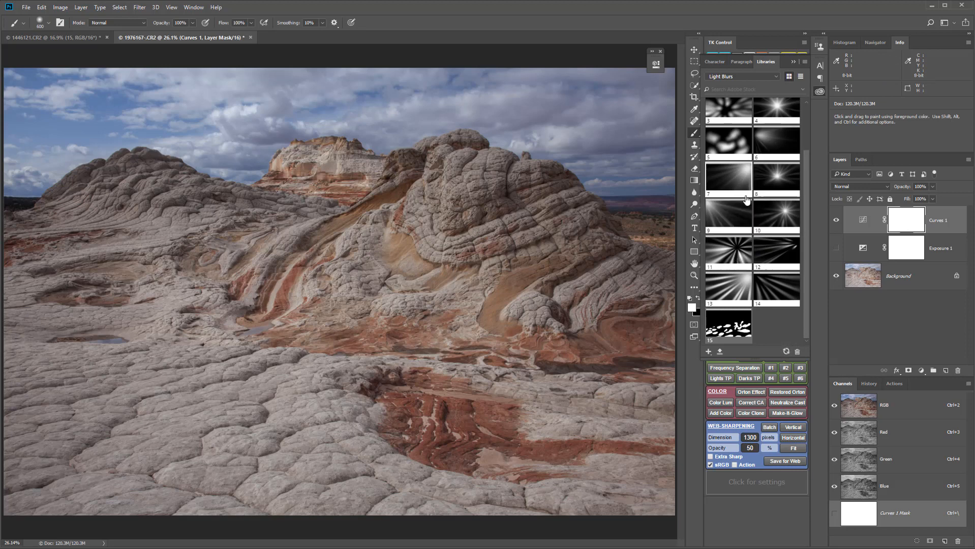
drag(734, 253, 862, 207)
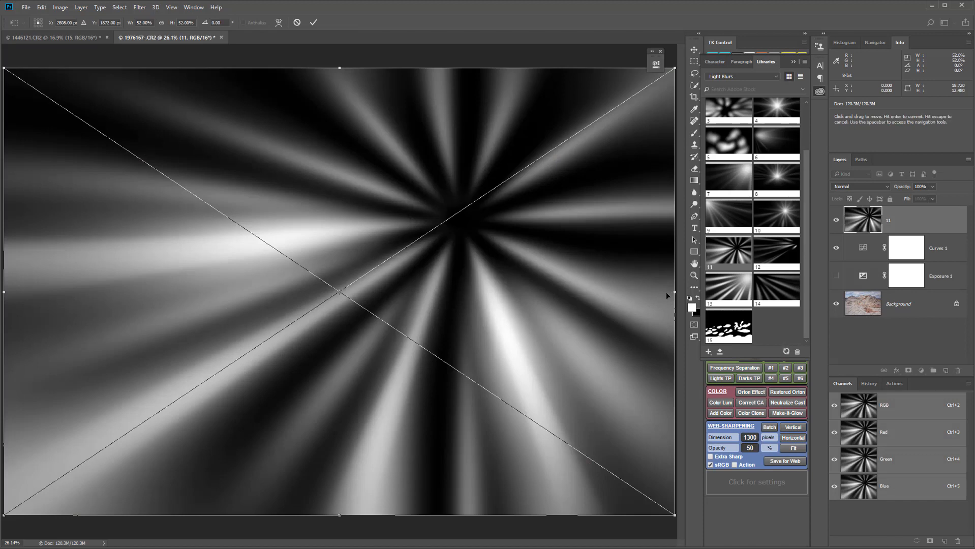
drag(606, 53, 508, 48)
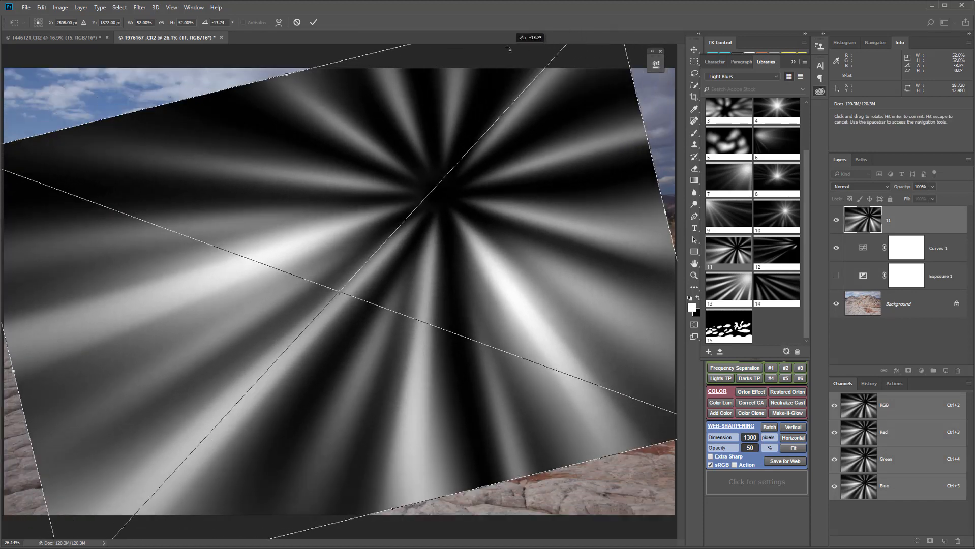
Step: Stretch all four sides of the rotated ray graphic beyond the canvas until it covers the whole image, and commit the placement
click(819, 90)
key(ctrl+minus)
key(ctrl+minus)
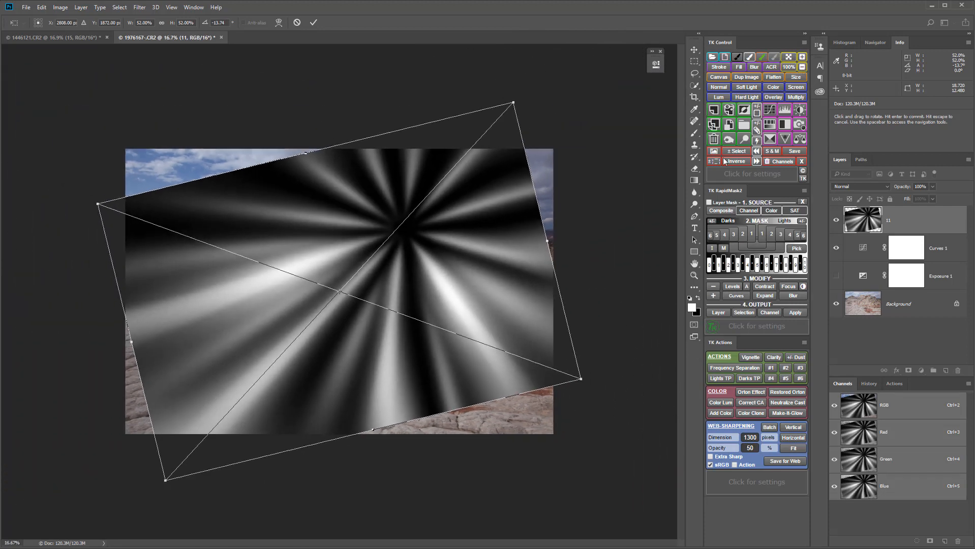
drag(548, 241, 589, 231)
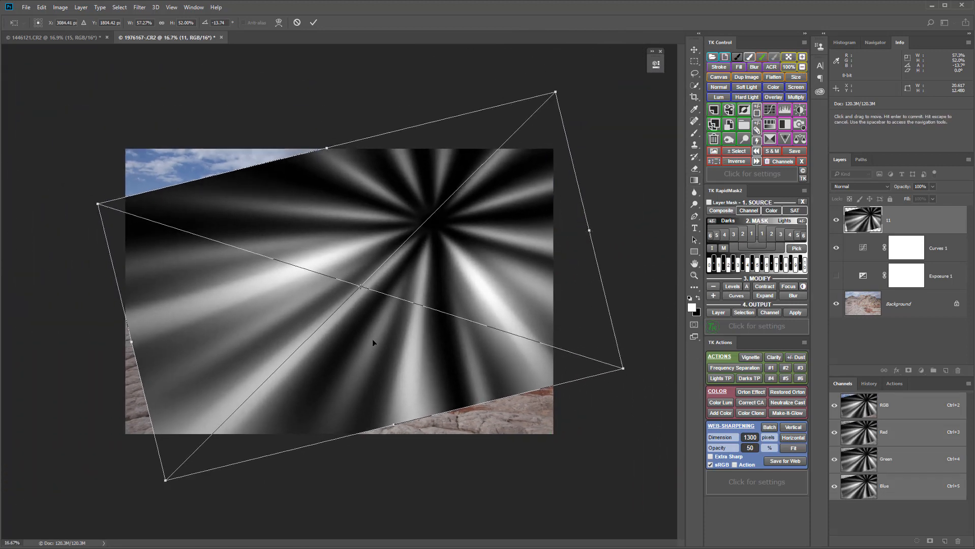
drag(131, 342, 101, 350)
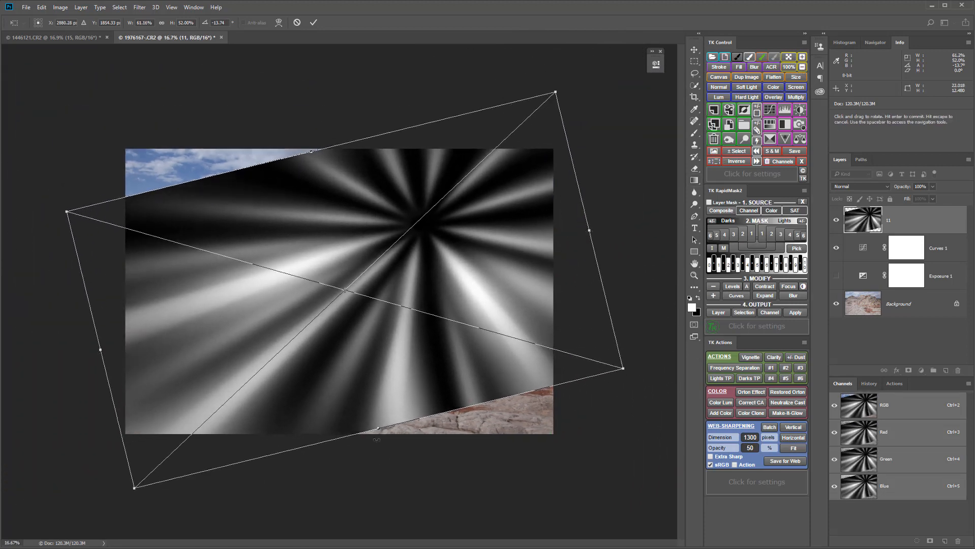
drag(378, 428, 390, 476)
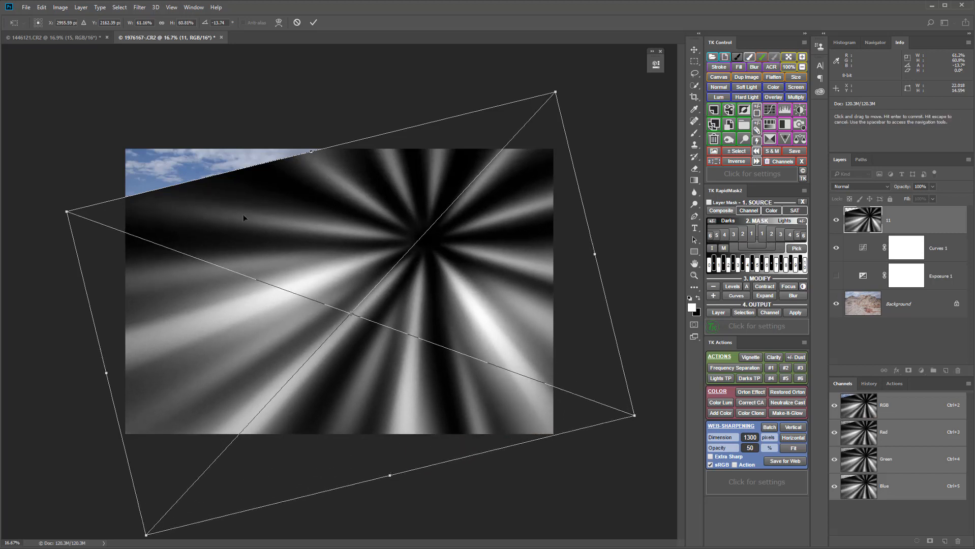
drag(314, 151, 299, 102)
click(313, 23)
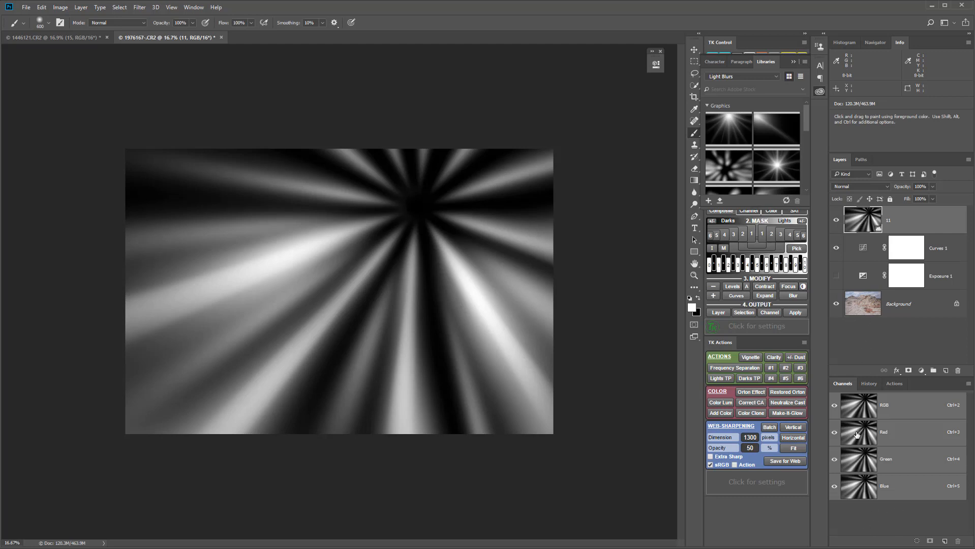
Step: Close the library, return to the 1446121.CR2 tree image, and hide layers 14 and 15
click(820, 92)
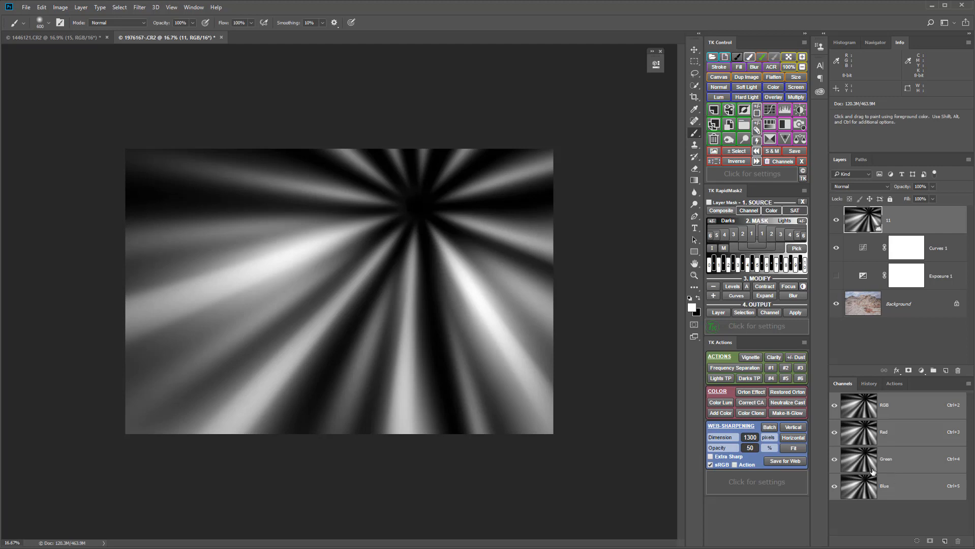
click(79, 39)
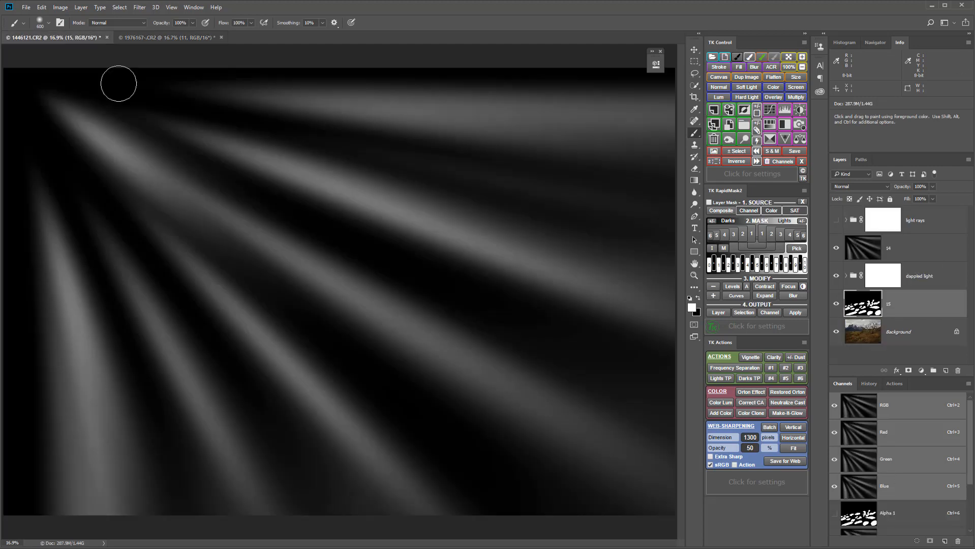
click(837, 248)
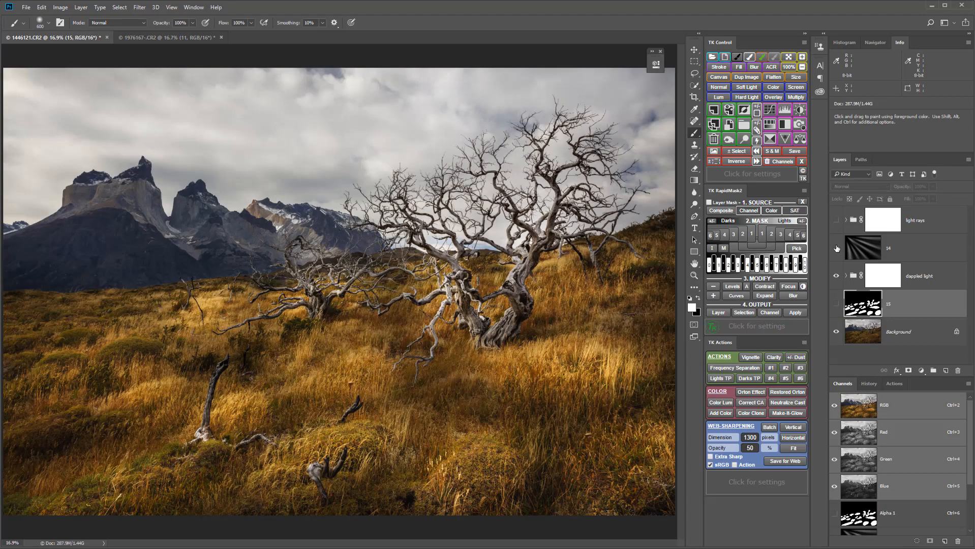